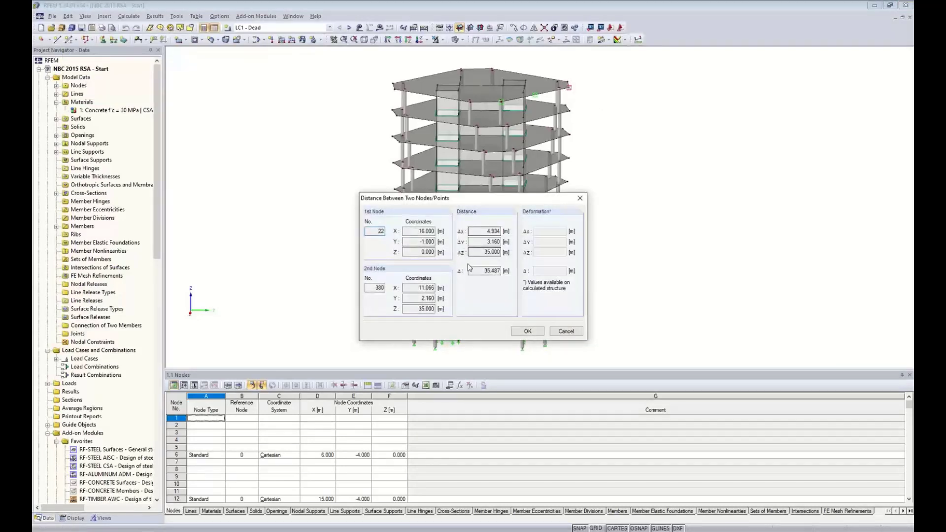
# Step: Close the node distance measurement and inspect the cross-section properties of the corner column beneath the roof slab
pyautogui.click(566, 331)
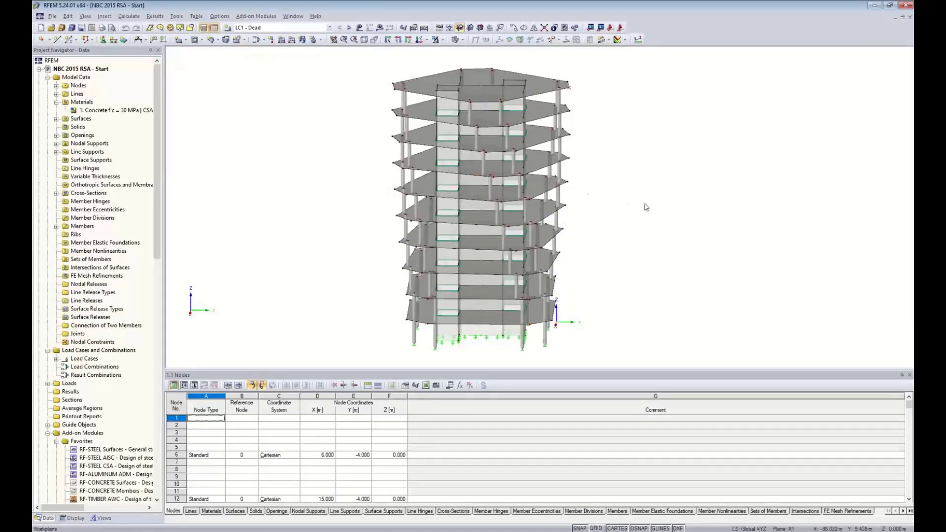
pyautogui.moveTo(646, 209)
pyautogui.keyDown('ctrl'); pyautogui.mouseDown(button='middle')
pyautogui.moveTo(609, 202)
pyautogui.moveTo(692, 183)
pyautogui.moveTo(644, 209)
pyautogui.mouseUp(button='middle'); pyautogui.keyUp('ctrl')
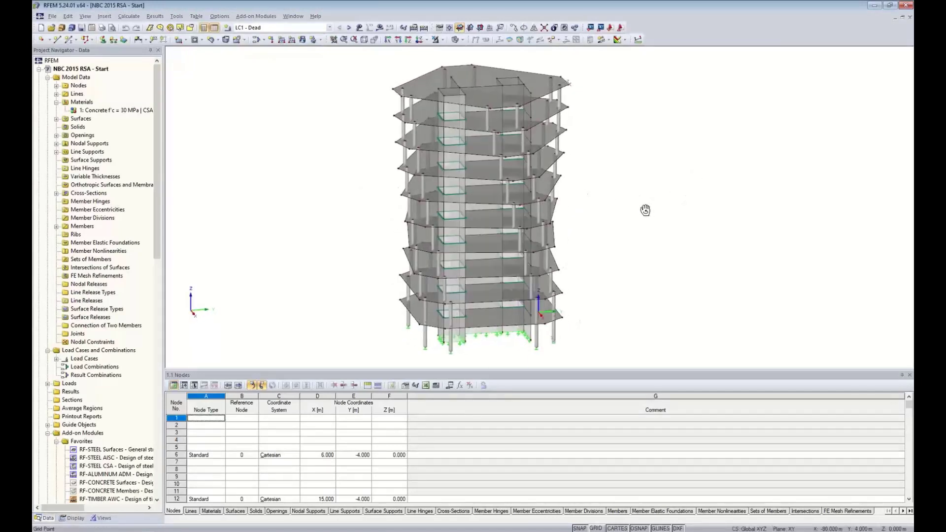
pyautogui.scroll(3, 405, 127)
pyautogui.scroll(2, 405, 127)
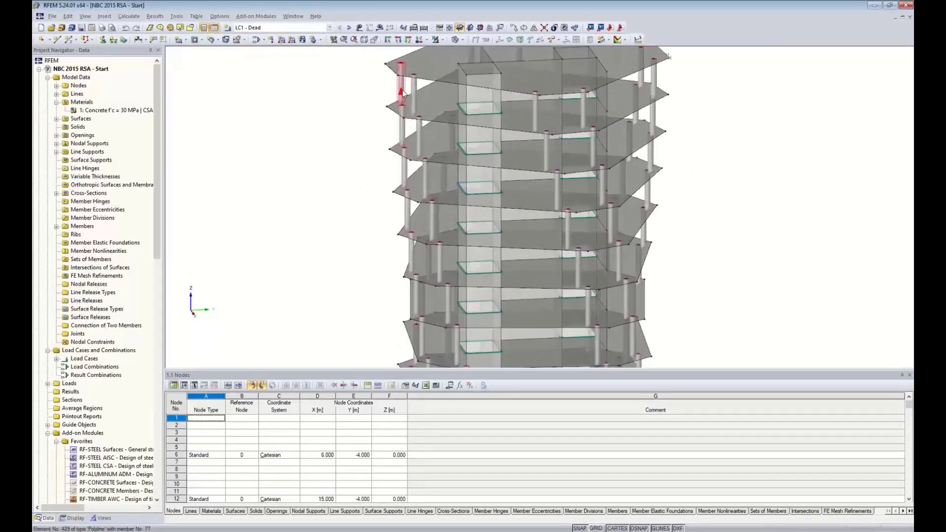
pyautogui.doubleClick(403, 93)
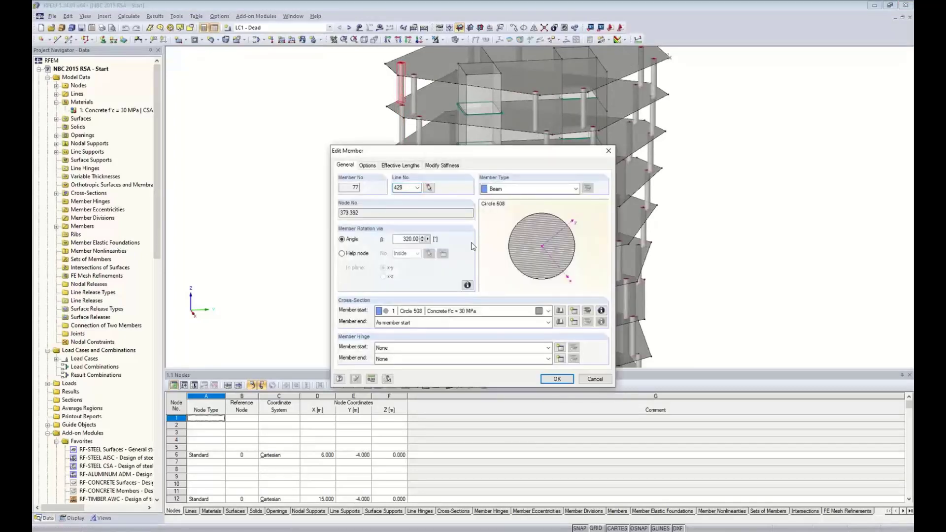
pyautogui.click(601, 311)
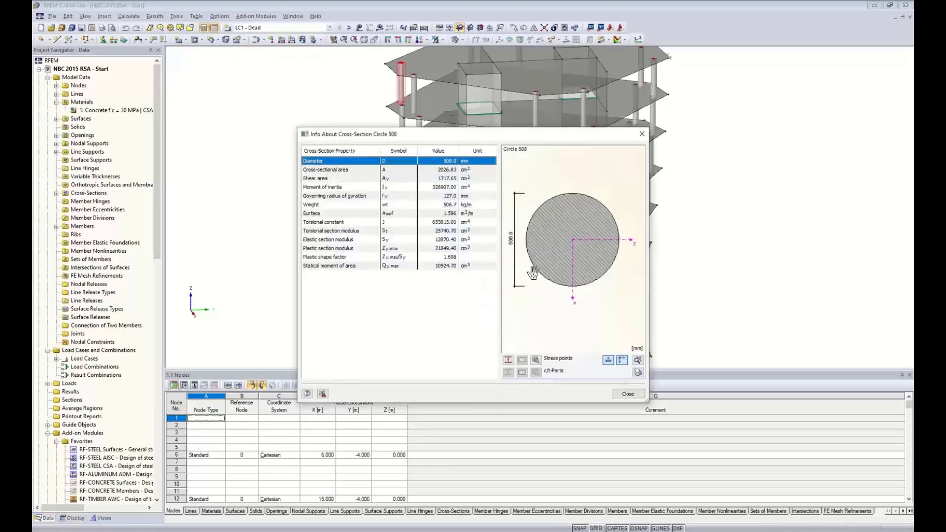
pyautogui.click(637, 396)
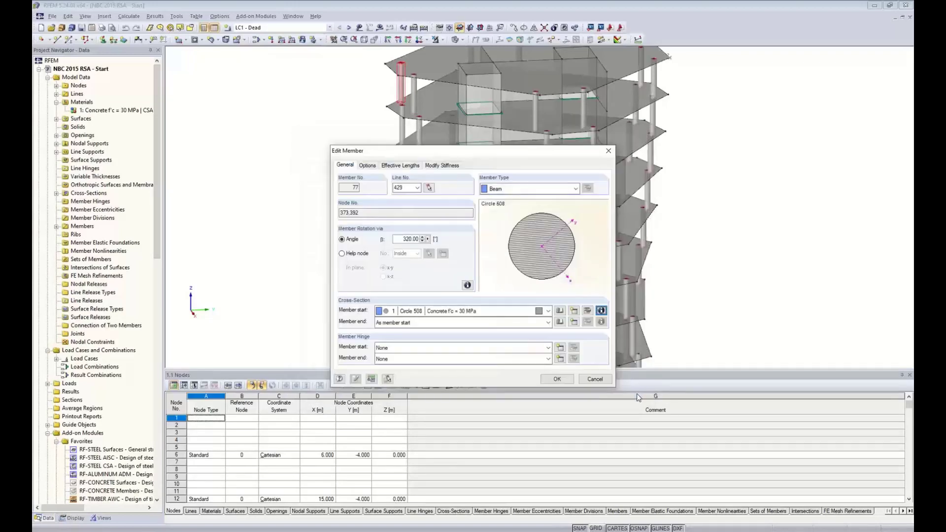
pyautogui.click(594, 378)
pyautogui.scroll(-2, 324, 181)
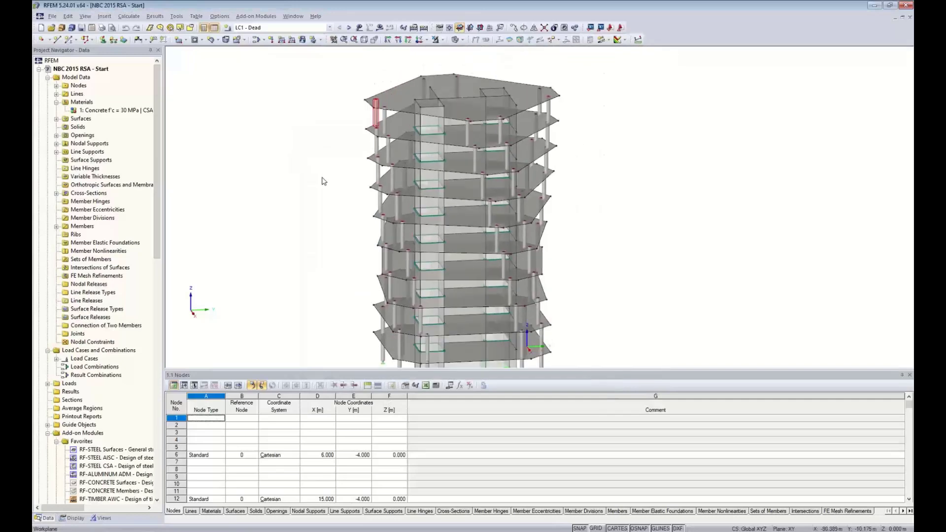
# Step: Check the material and thickness of the roof slab and of a top-storey core wall surface
pyautogui.doubleClick(403, 98)
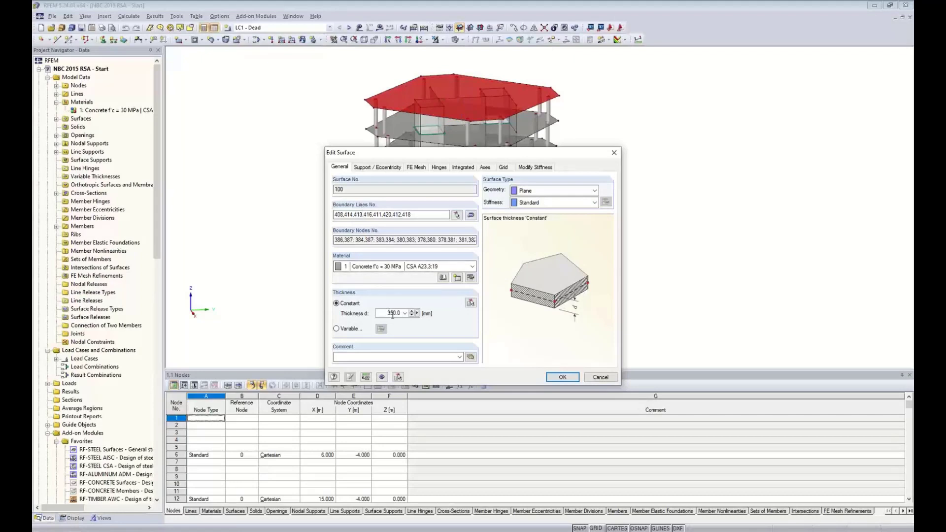
pyautogui.click(562, 378)
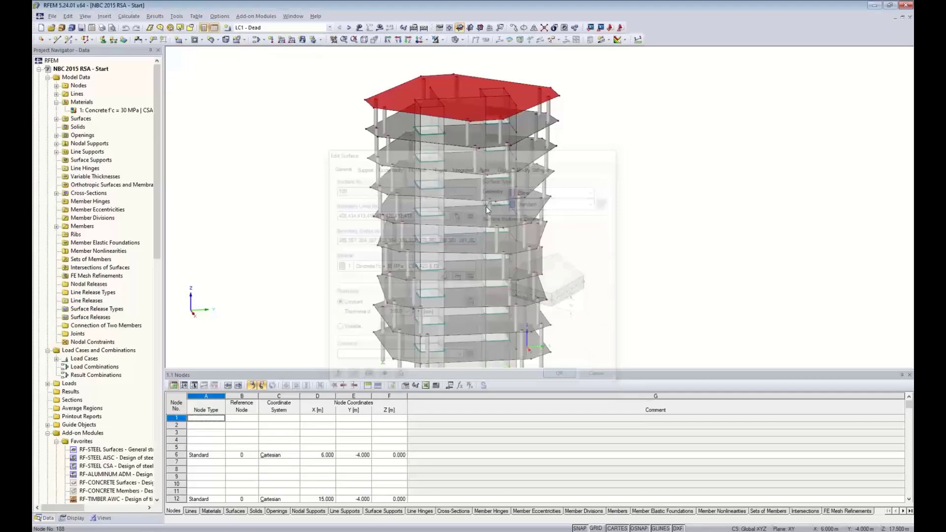
pyautogui.doubleClick(424, 120)
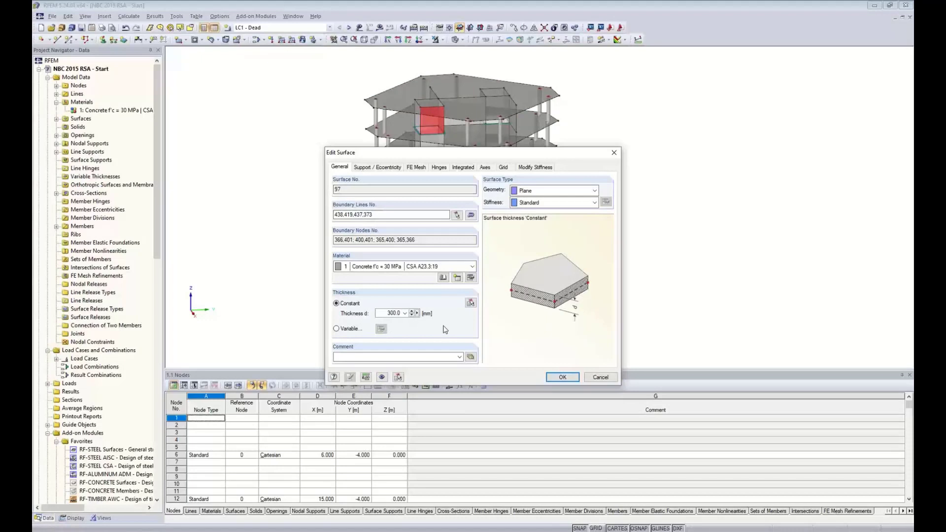
pyautogui.click(601, 377)
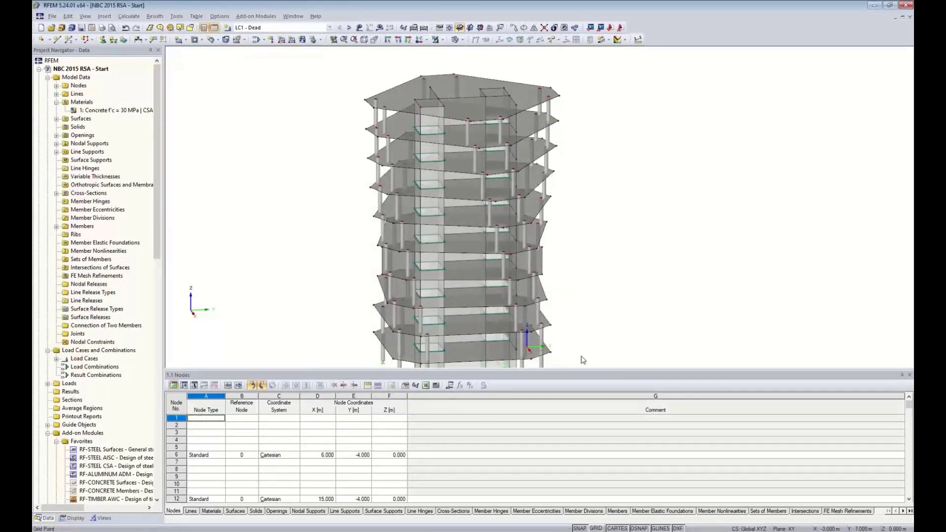
# Step: Enlarge the model view and show the loads of load case LC1 - Dead on the building
pyautogui.moveTo(577, 369); pyautogui.dragTo(566, 418)
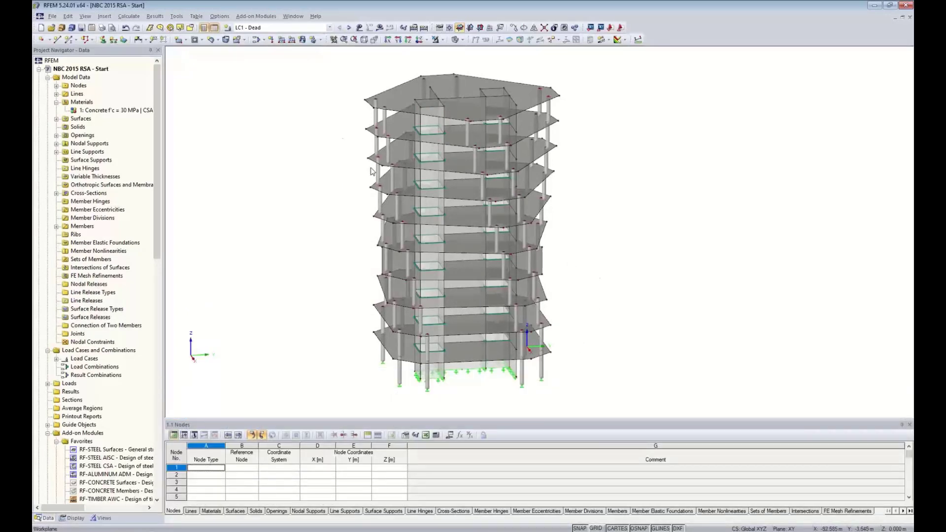
pyautogui.click(329, 28)
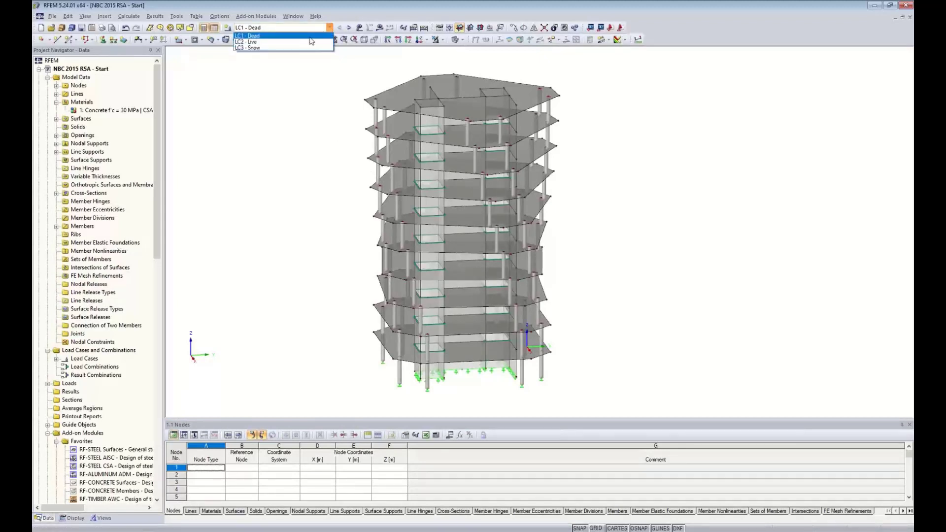
pyautogui.click(310, 37)
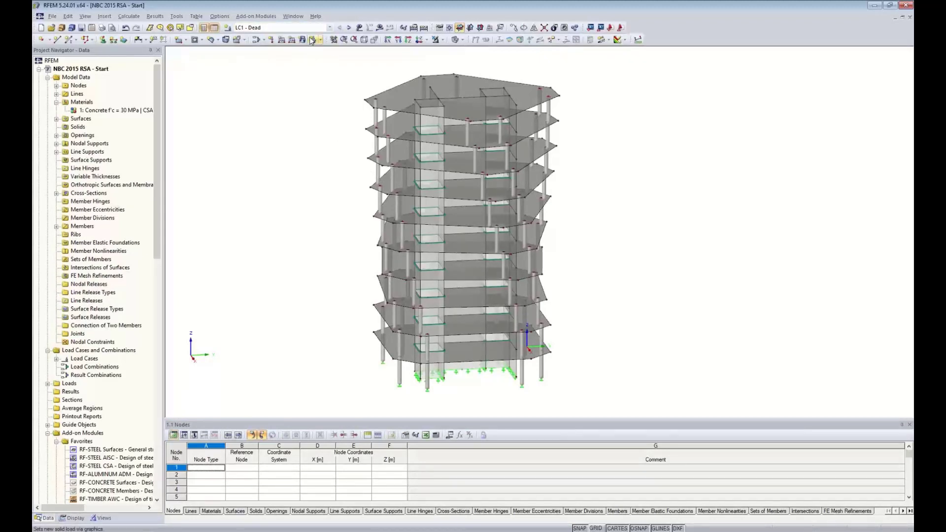
pyautogui.click(359, 27)
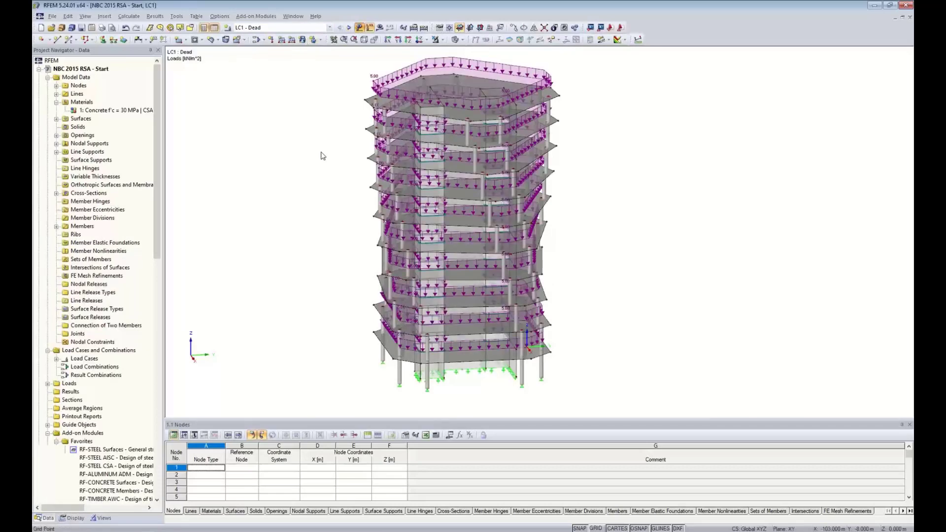
pyautogui.scroll(-2, 305, 226)
pyautogui.keyDown('ctrl'); pyautogui.moveTo(339, 248); pyautogui.dragTo(306, 265, button='middle'); pyautogui.keyUp('ctrl')
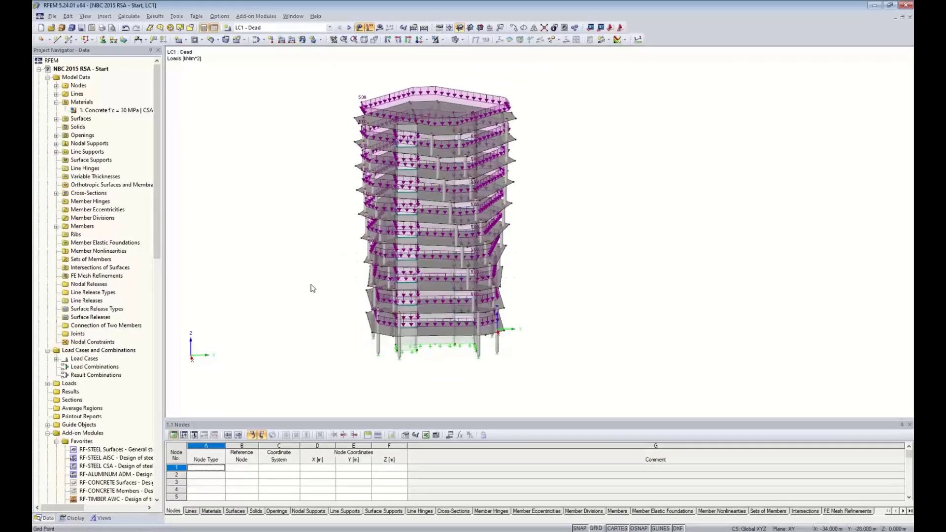
pyautogui.scroll(2, 328, 140)
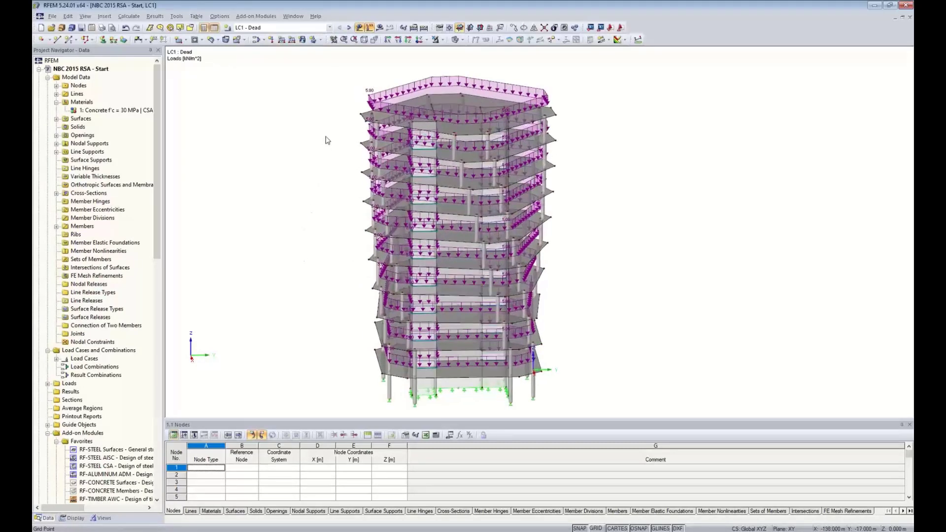
# Step: View the loads of LC2 - Live and LC3 - Snow, and hide the load display
pyautogui.click(349, 28)
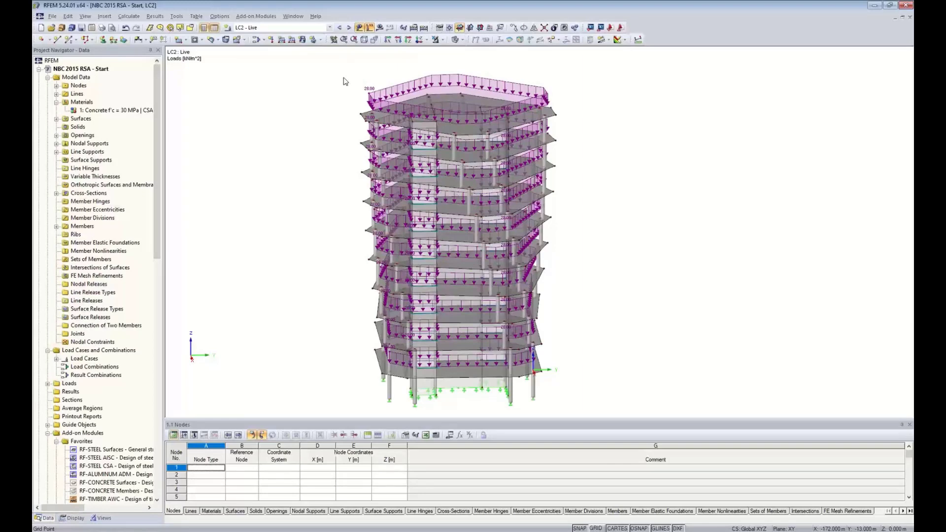
pyautogui.click(348, 28)
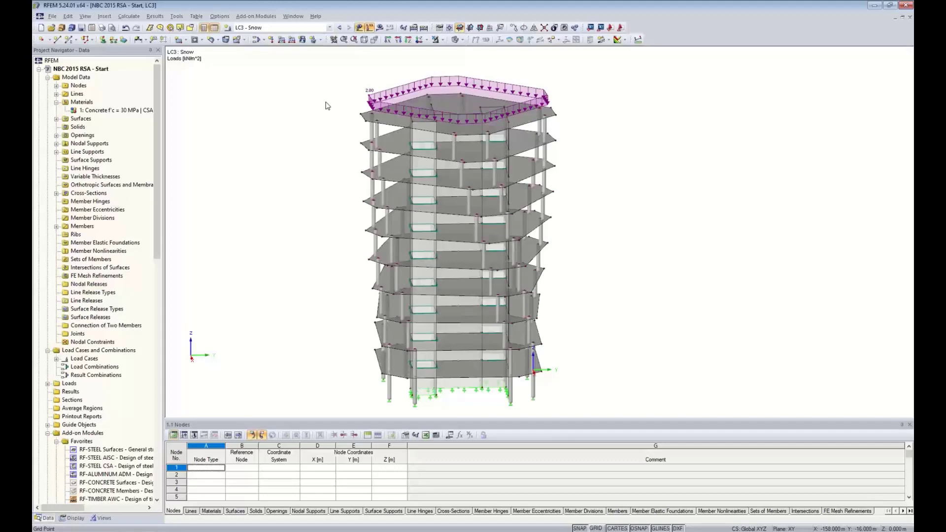
pyautogui.click(360, 27)
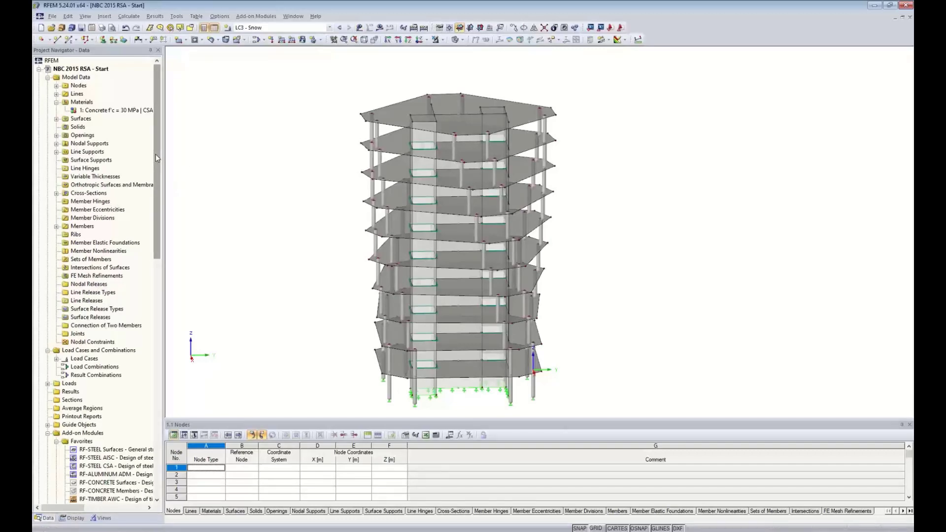
# Step: Open the RF-DYNAM Pro dynamic analysis module and activate mass combinations in addition to natural vibrations
pyautogui.moveTo(155, 159); pyautogui.dragTo(137, 145)
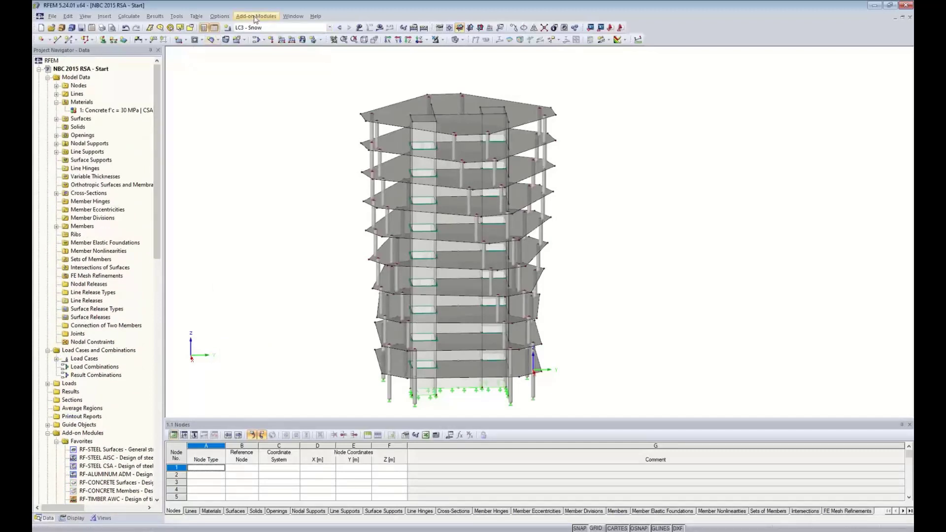
pyautogui.click(255, 18)
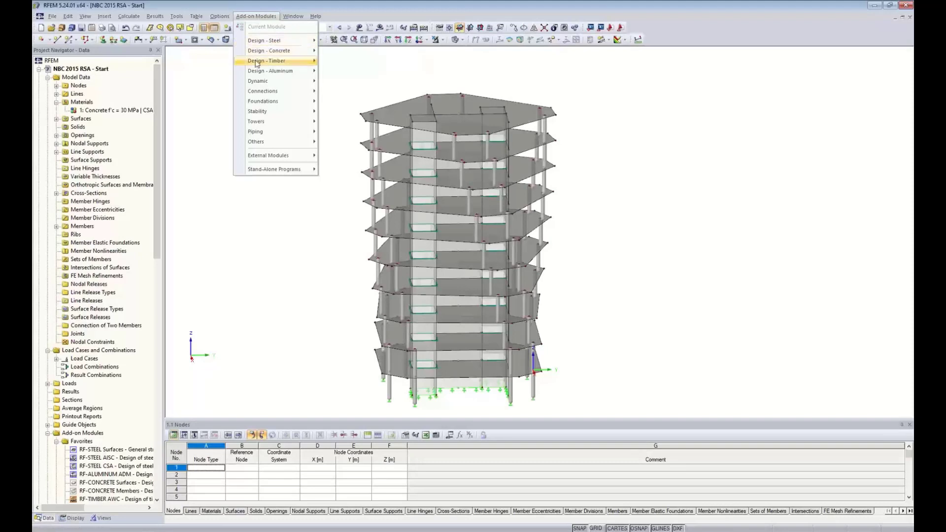
pyautogui.moveTo(258, 82)
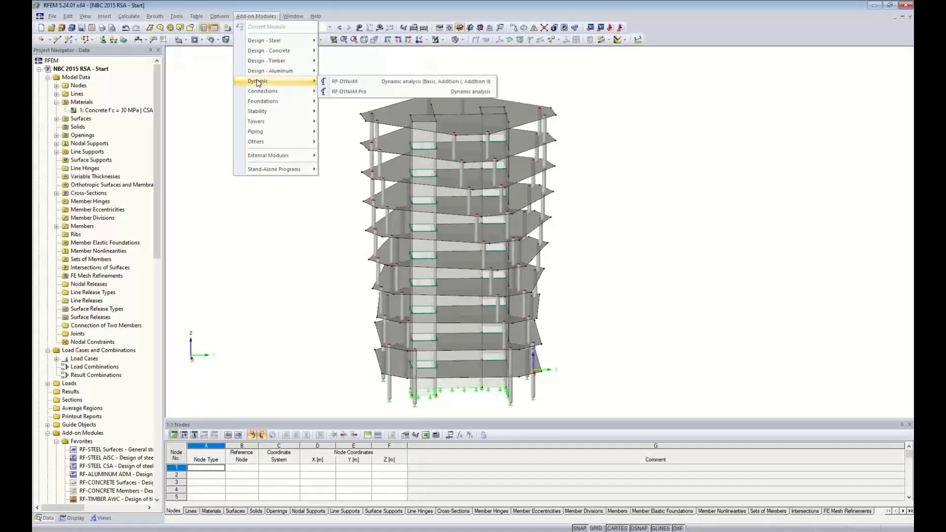
pyautogui.click(339, 93)
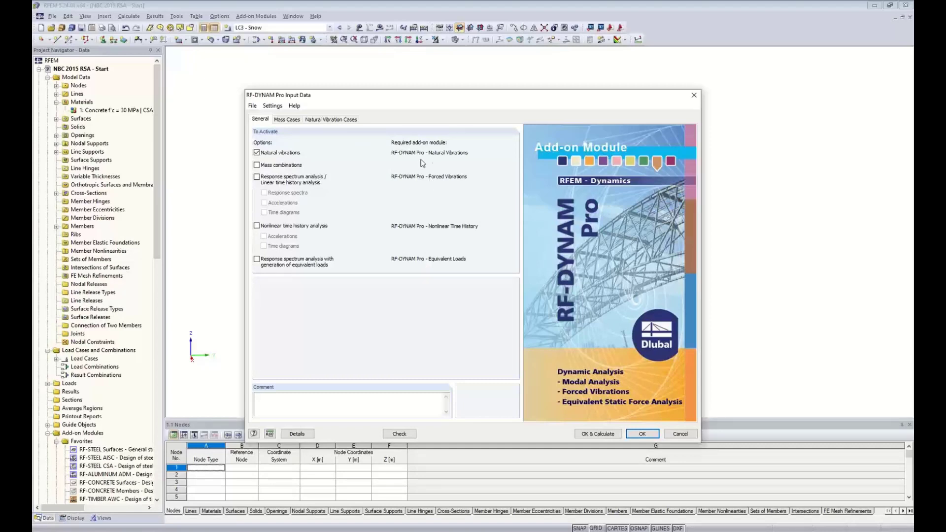
pyautogui.click(257, 165)
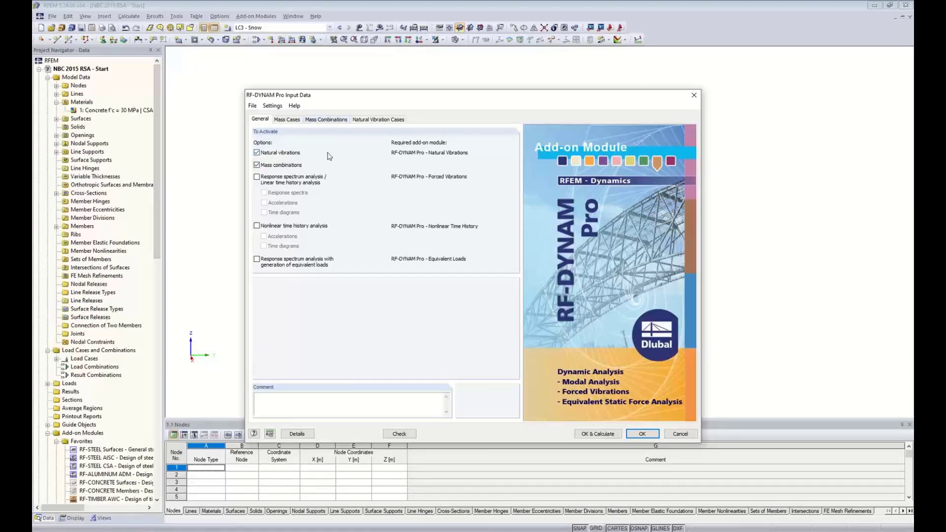
# Step: Describe mass case MC1 as Dead, excluding structure self-weight and taking masses from the force components of LC1 - Dead
pyautogui.click(286, 121)
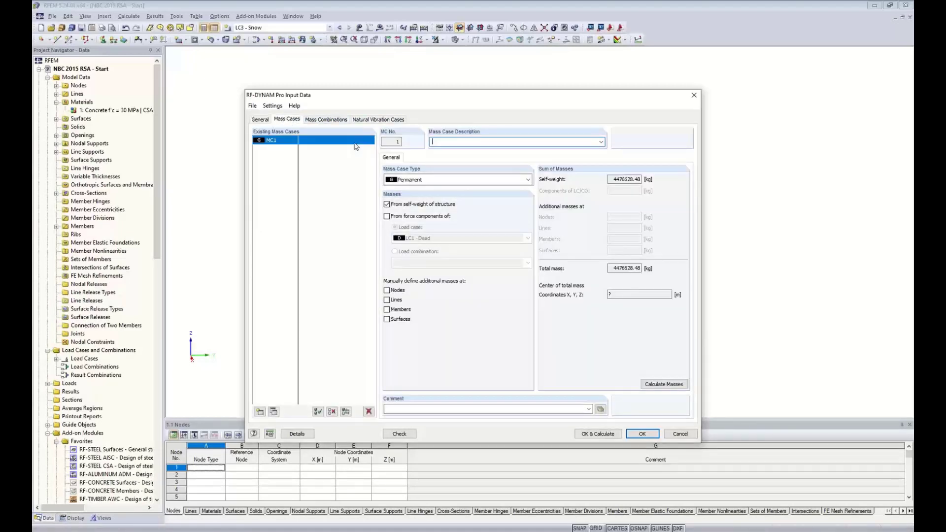
pyautogui.write('Dead')
pyautogui.click(387, 206)
pyautogui.click(387, 205)
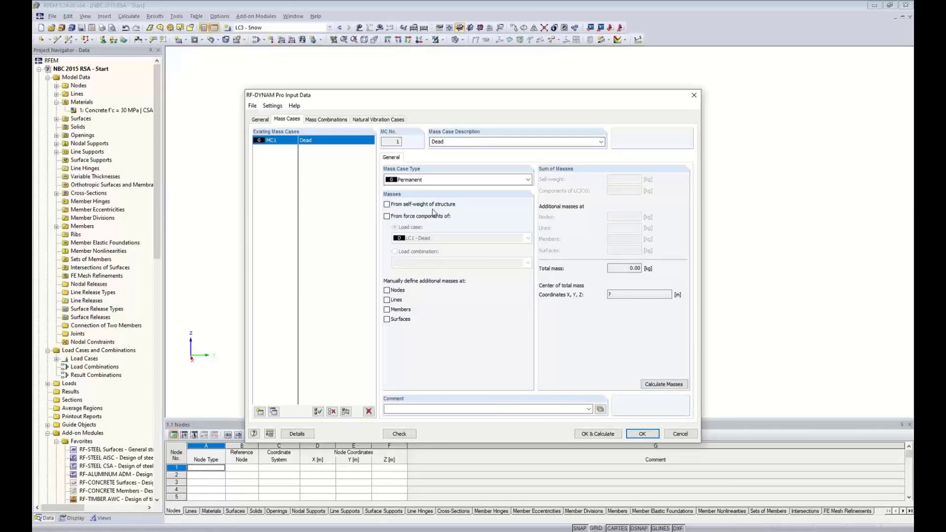
pyautogui.click(387, 216)
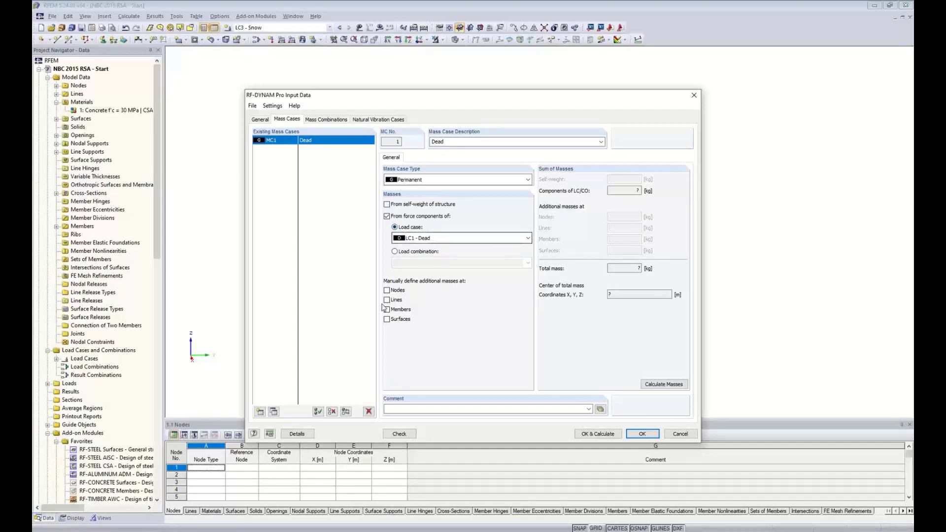
# Step: Copy the Dead mass case as MC2, describe it as Live and take its masses from LC2 - Live
pyautogui.click(274, 411)
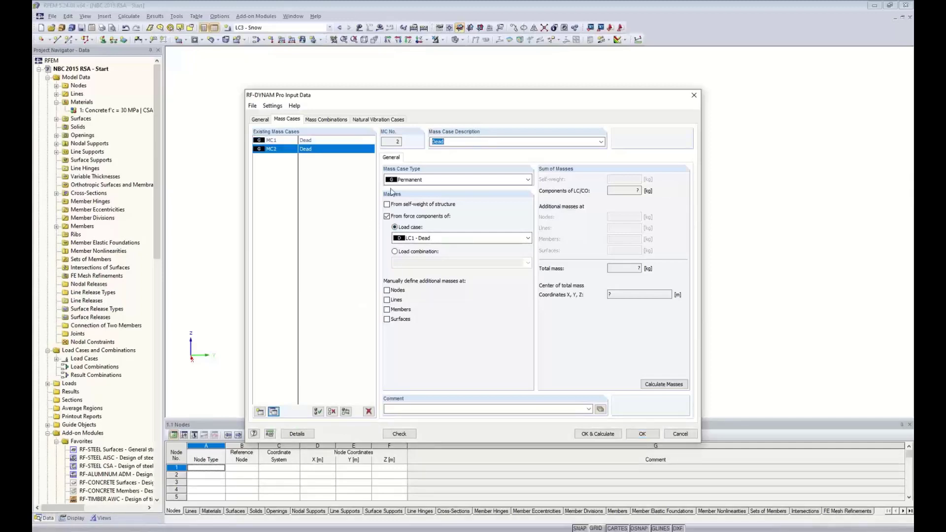
pyautogui.write('Live')
pyautogui.click(438, 238)
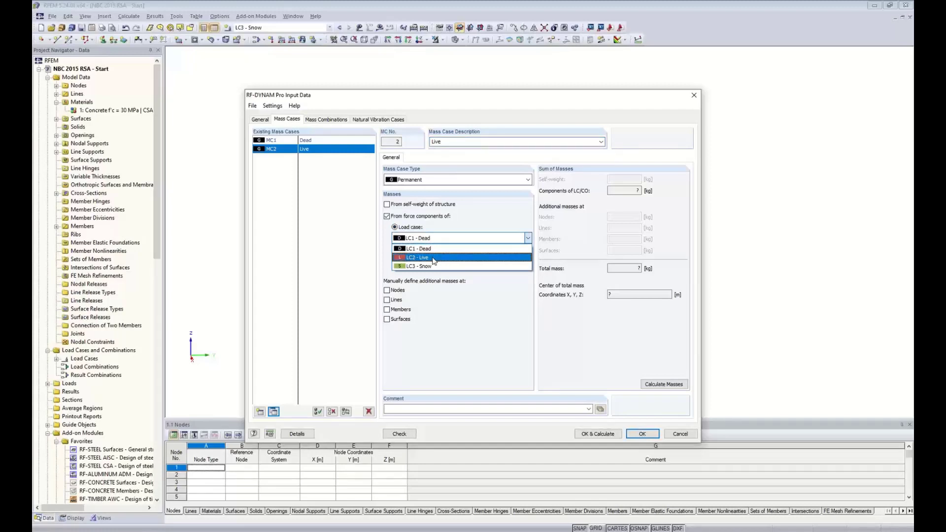
pyautogui.click(434, 257)
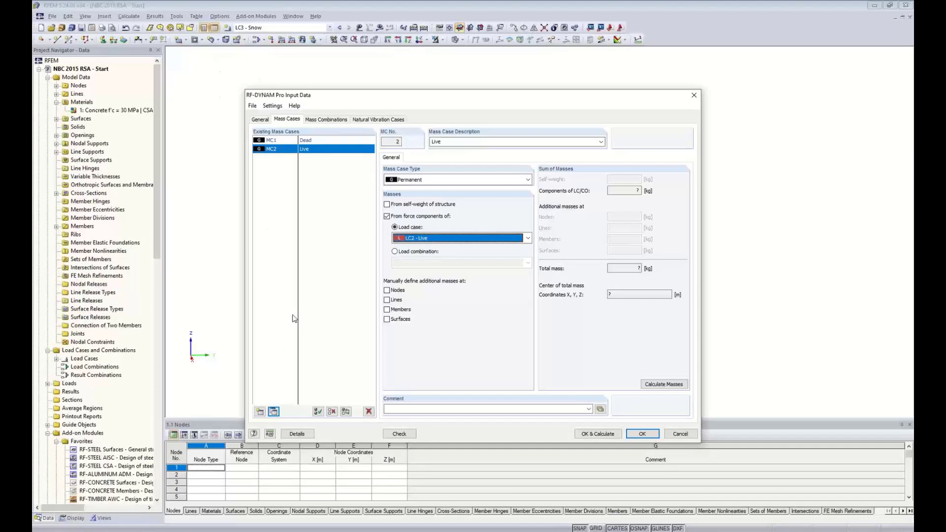
# Step: Copy the Live mass case as MC3, describe it as Snow and take its masses from LC3 - Snow
pyautogui.click(273, 410)
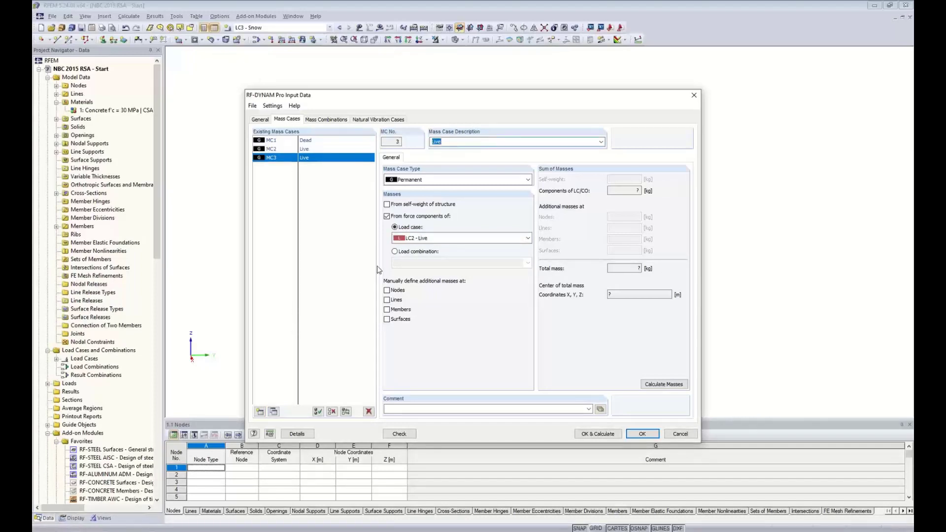
pyautogui.write('Snow')
pyautogui.click(419, 238)
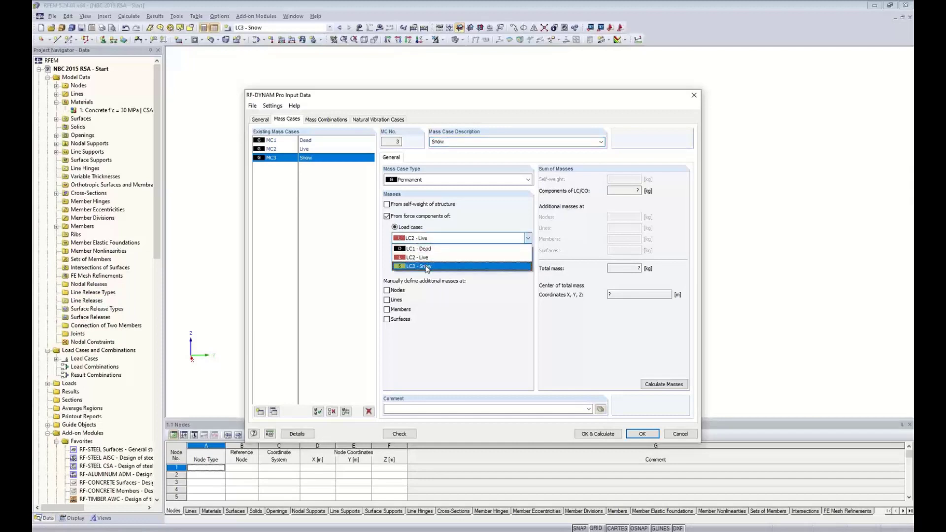
pyautogui.click(427, 267)
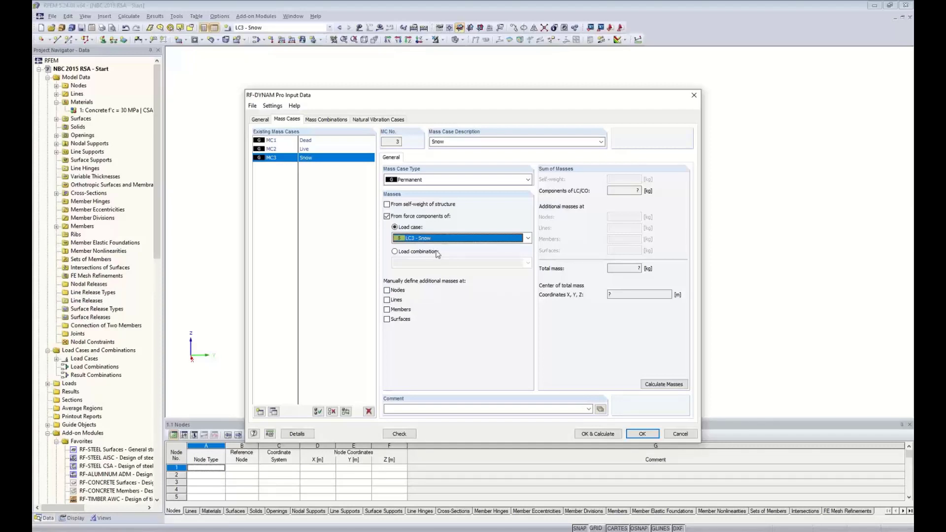
pyautogui.click(387, 290)
pyautogui.click(387, 300)
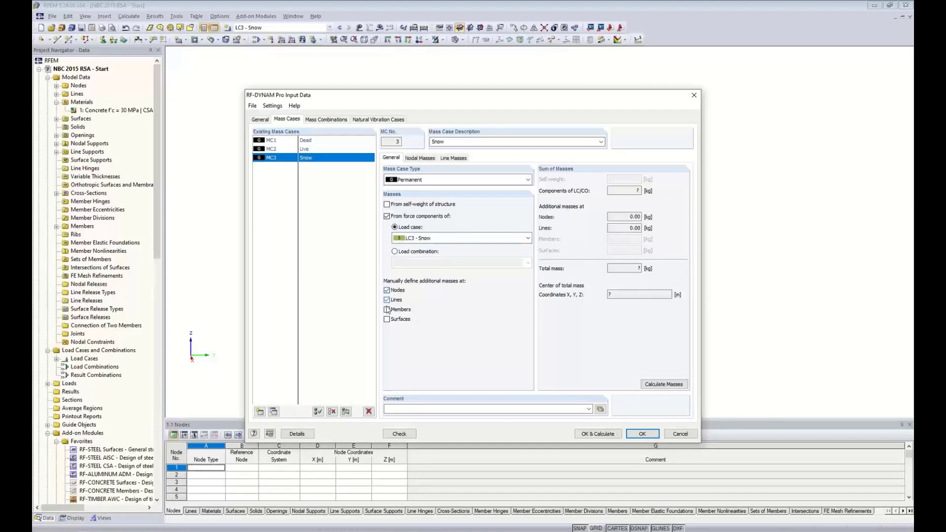
pyautogui.click(420, 158)
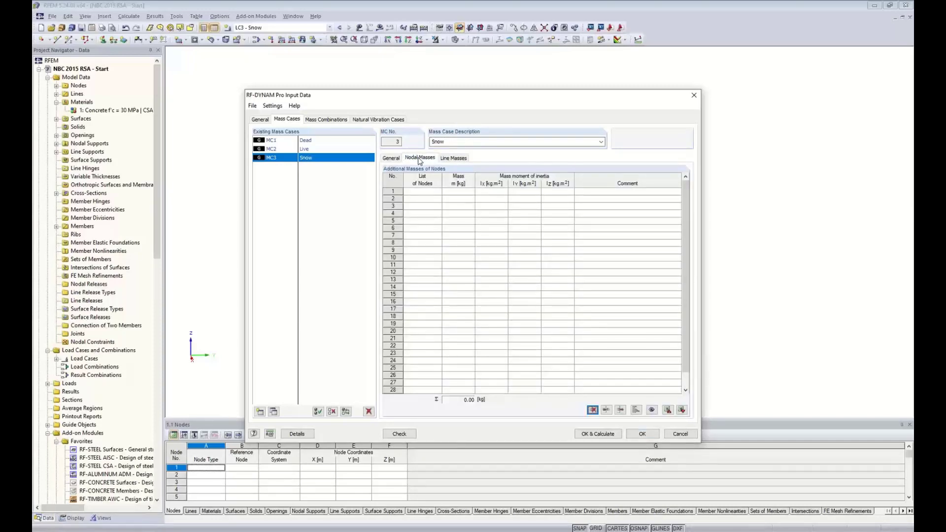
pyautogui.click(435, 192)
pyautogui.click(438, 193)
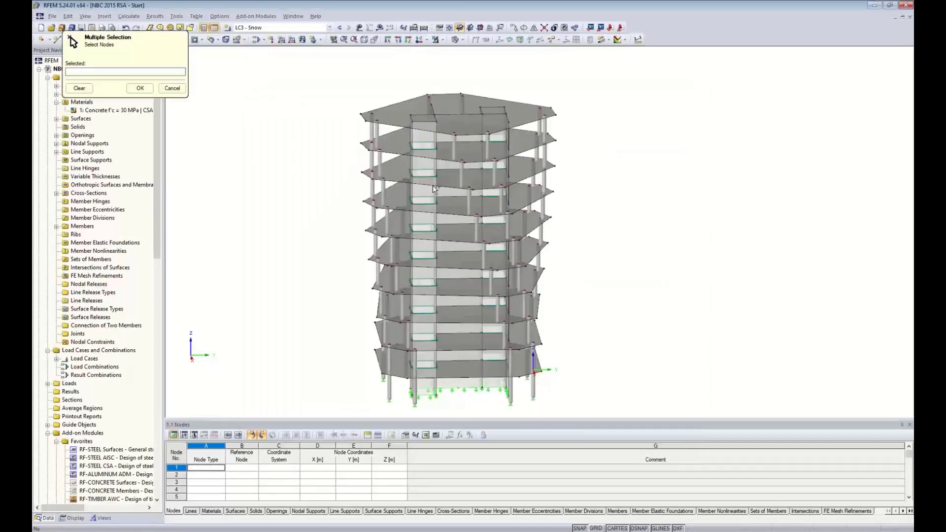
pyautogui.click(372, 116)
pyautogui.click(141, 89)
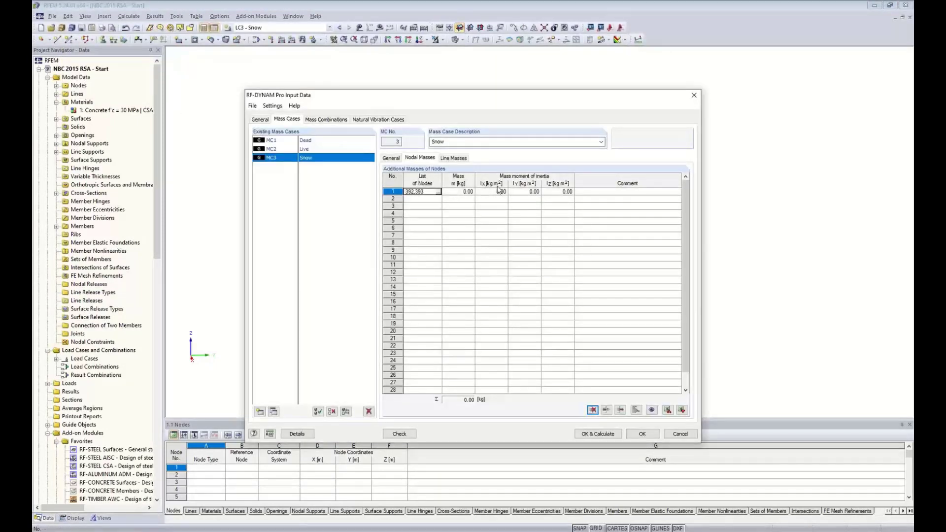
pyautogui.click(392, 191)
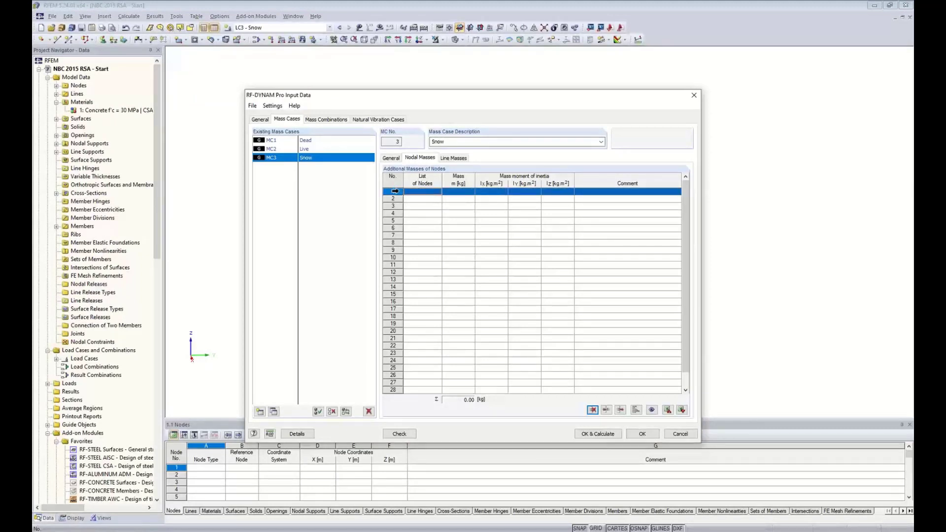
pyautogui.click(388, 159)
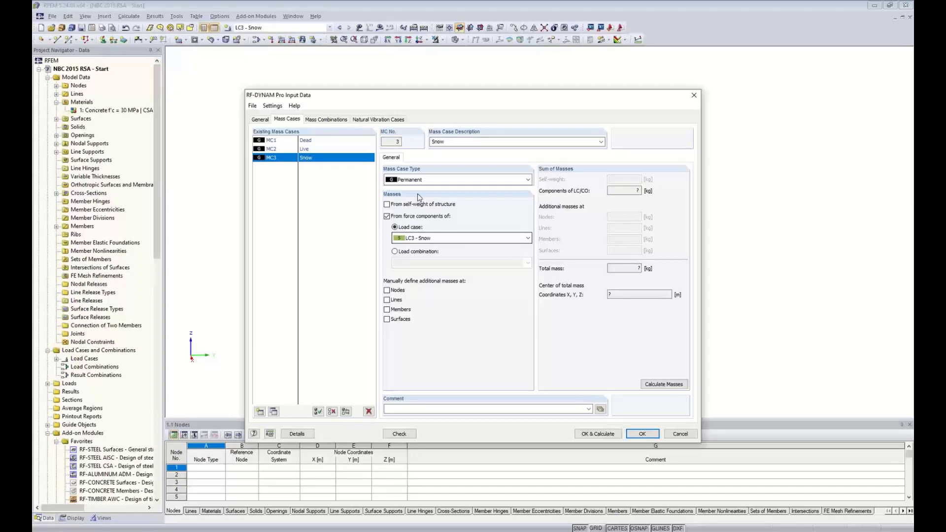
# Step: Add the Dead, Live and Snow mass cases to mass combination MCO1 and describe it as MC 1
pyautogui.click(329, 120)
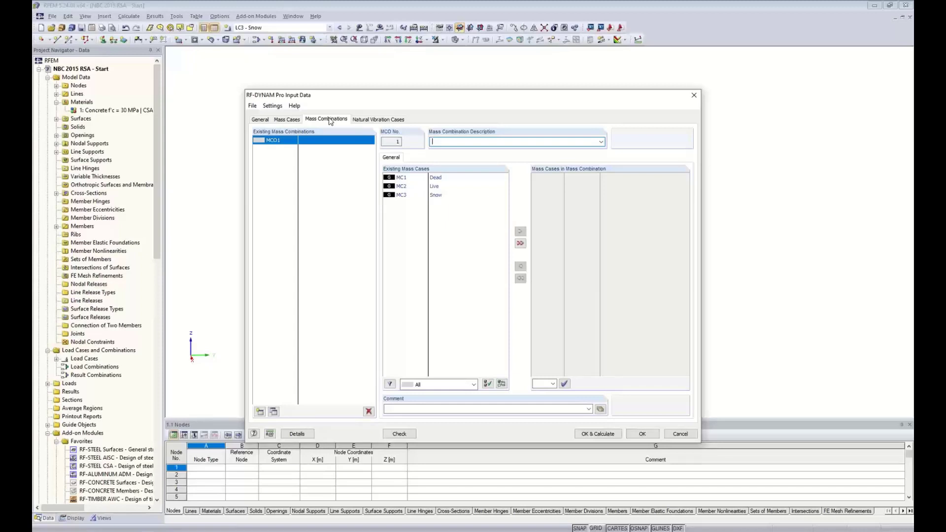
pyautogui.doubleClick(433, 178)
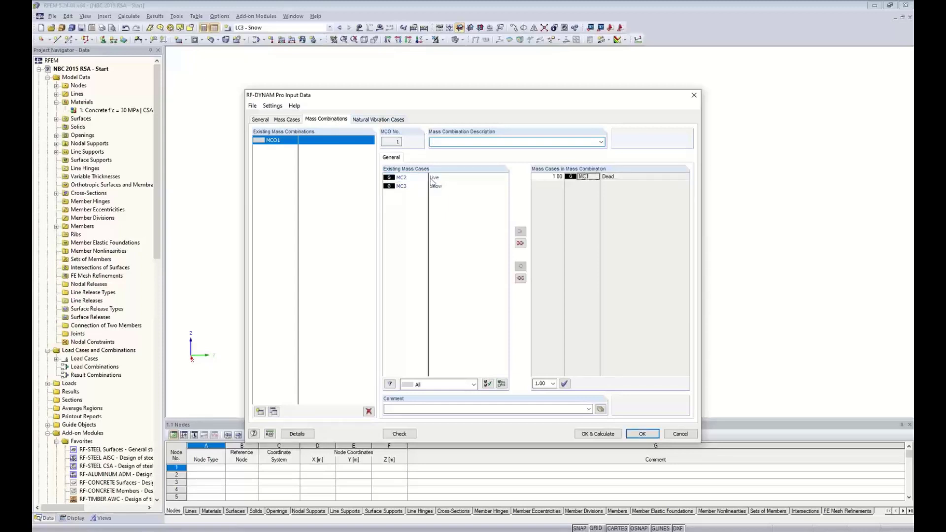
pyautogui.doubleClick(431, 179)
pyautogui.doubleClick(431, 178)
pyautogui.click(440, 142)
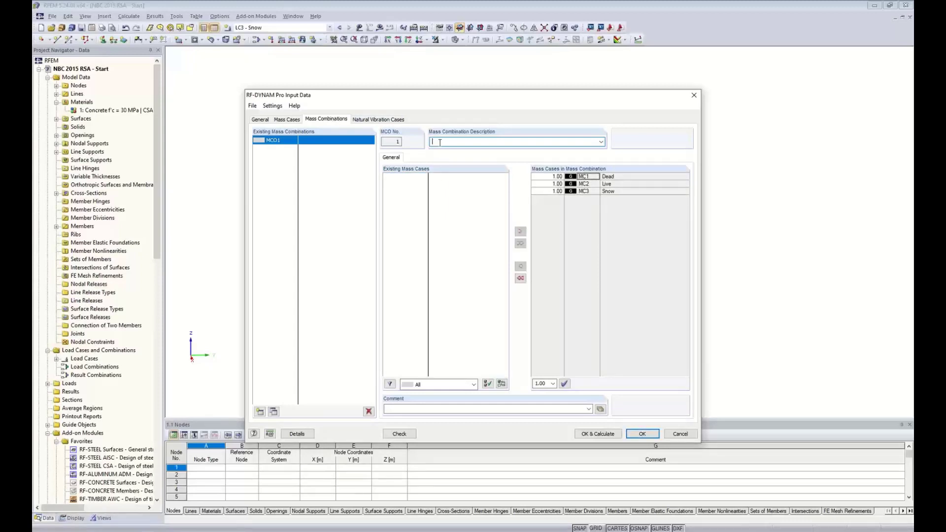
pyautogui.write('MC 1')
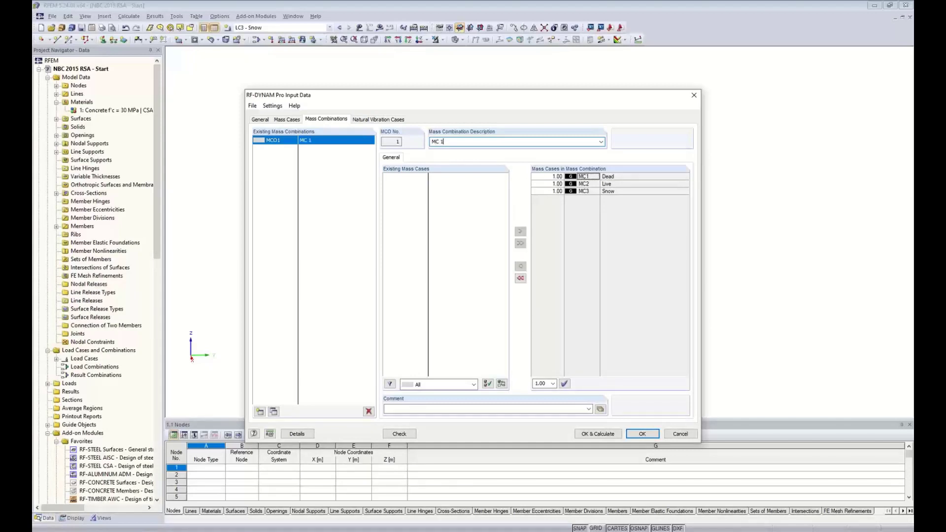
# Step: Set the mass combination factors to 0.6 for the Live mass case and 0.25 for Snow
pyautogui.click(552, 184)
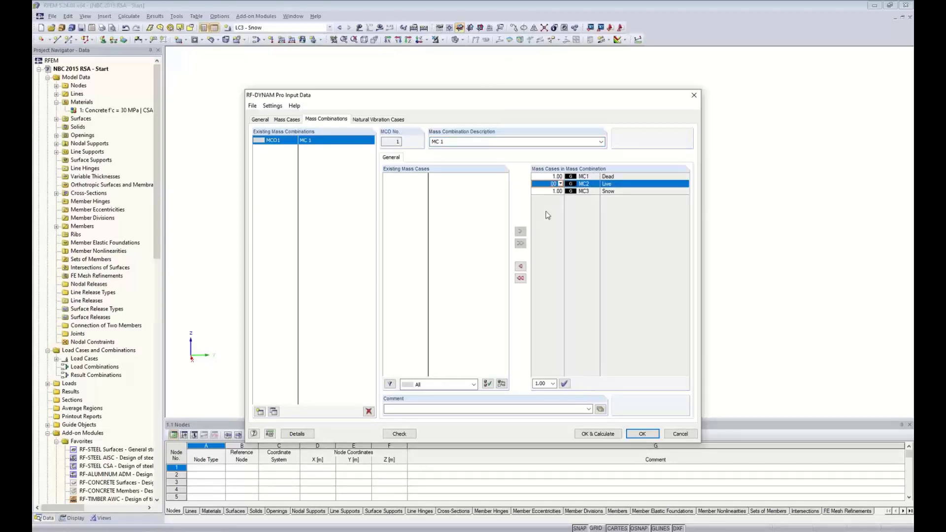
pyautogui.press('Delete')
pyautogui.press('Delete')
pyautogui.write('0.6')
pyautogui.click(549, 191)
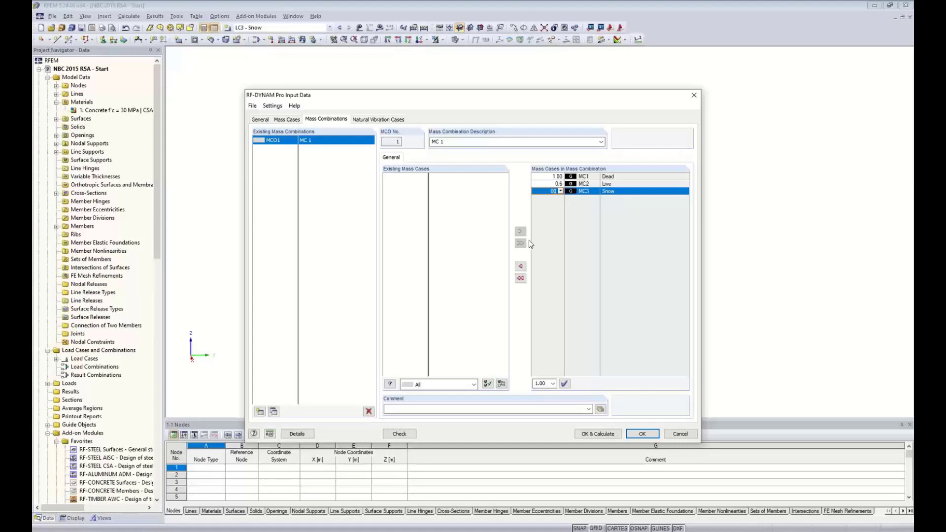
pyautogui.press('Delete')
pyautogui.press('Delete')
pyautogui.write('0.25')
pyautogui.click(552, 176)
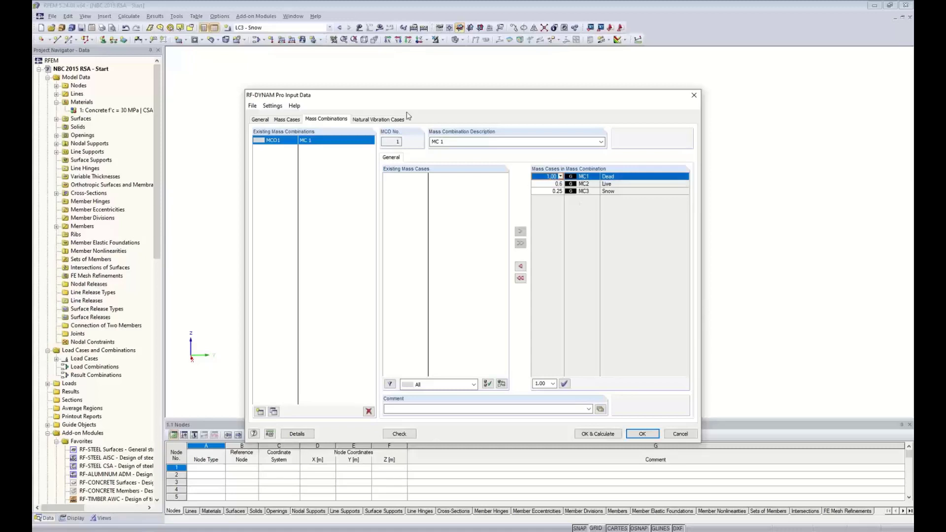
# Step: Describe natural vibration case NVC1 as NVC 1 and set its number of lowest eigenvalues to calculate to 10
pyautogui.click(378, 121)
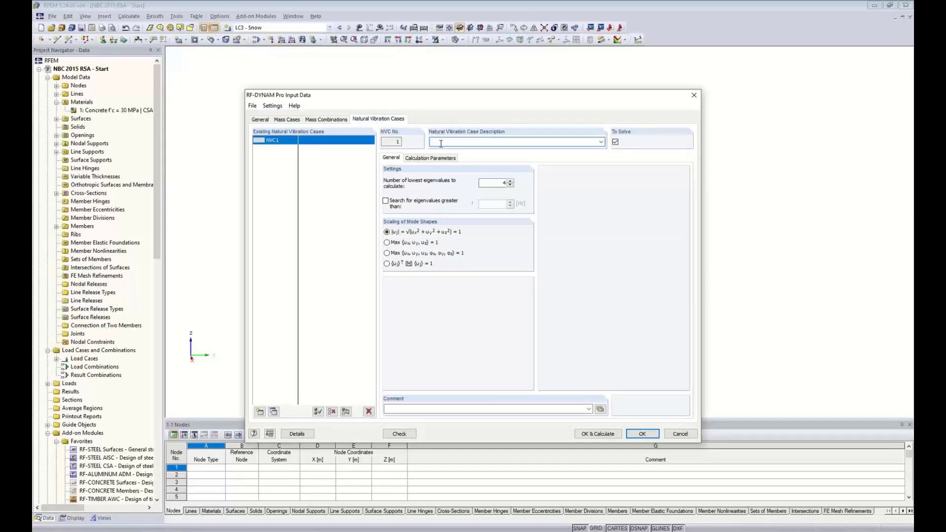
pyautogui.write('NVC 1')
pyautogui.doubleClick(493, 182)
pyautogui.write('10')
pyautogui.click(387, 243)
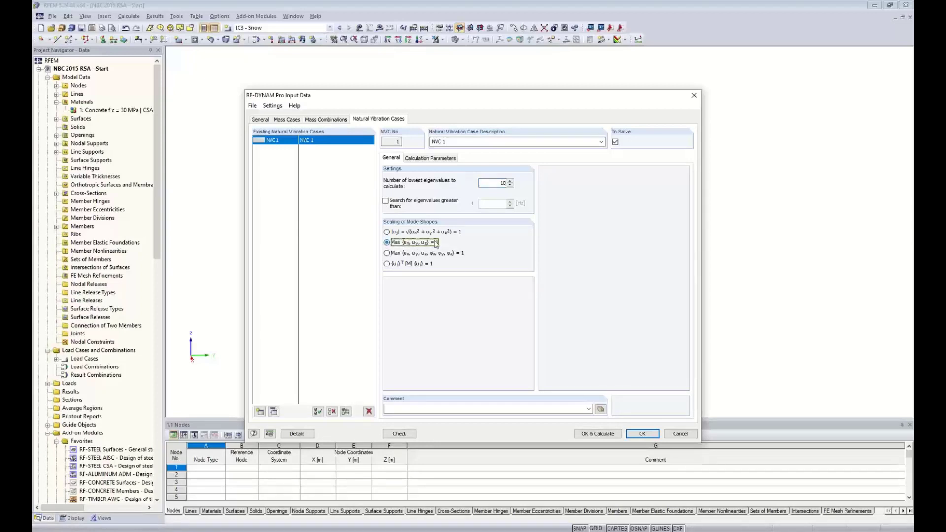
pyautogui.click(388, 253)
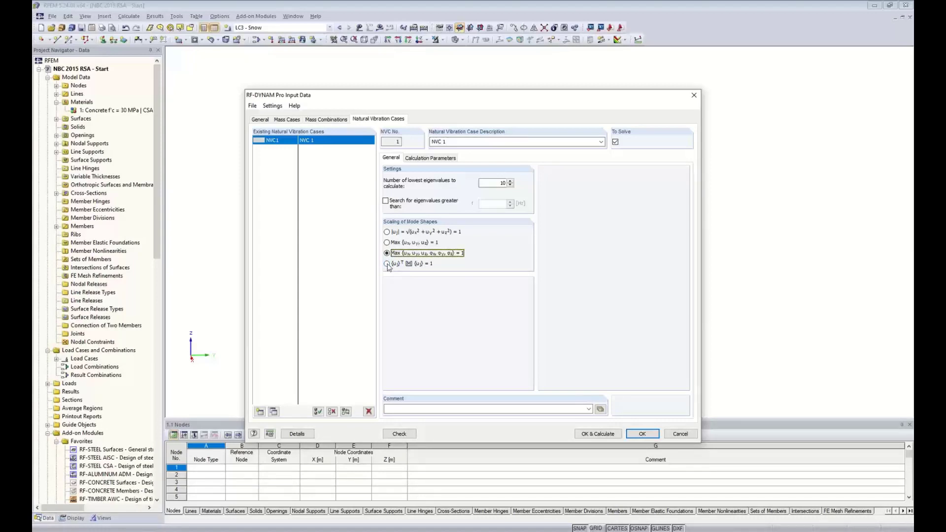
pyautogui.click(387, 264)
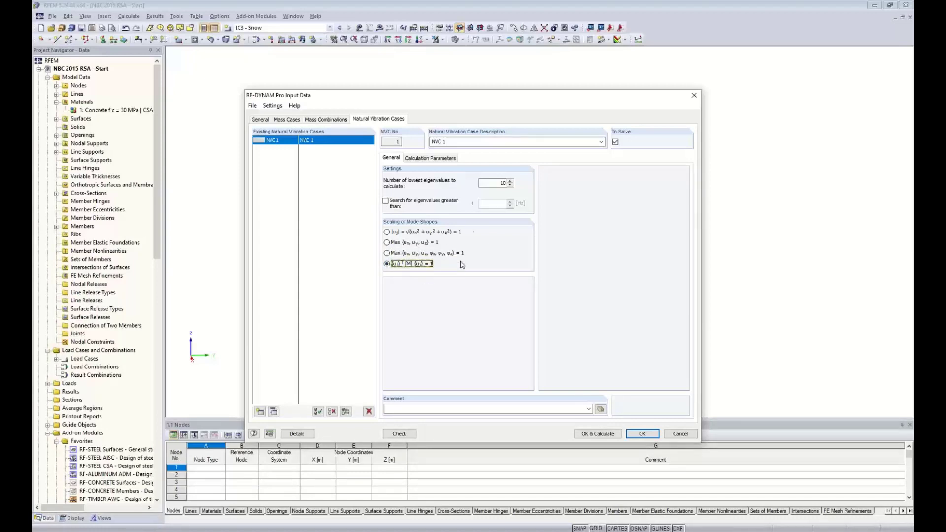
pyautogui.click(386, 232)
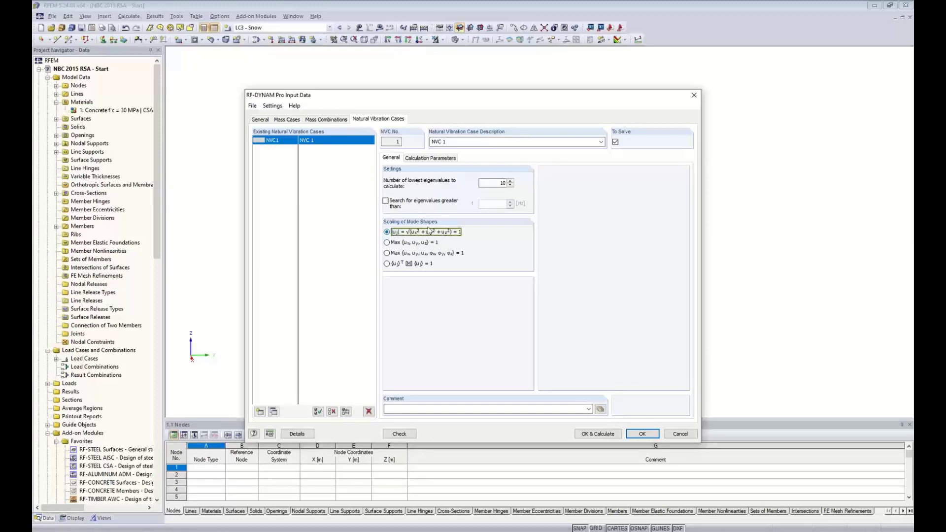
# Step: Use mass combination MCO1 - MC 1 as the acting masses in the natural vibration case's calculation parameters
pyautogui.click(423, 158)
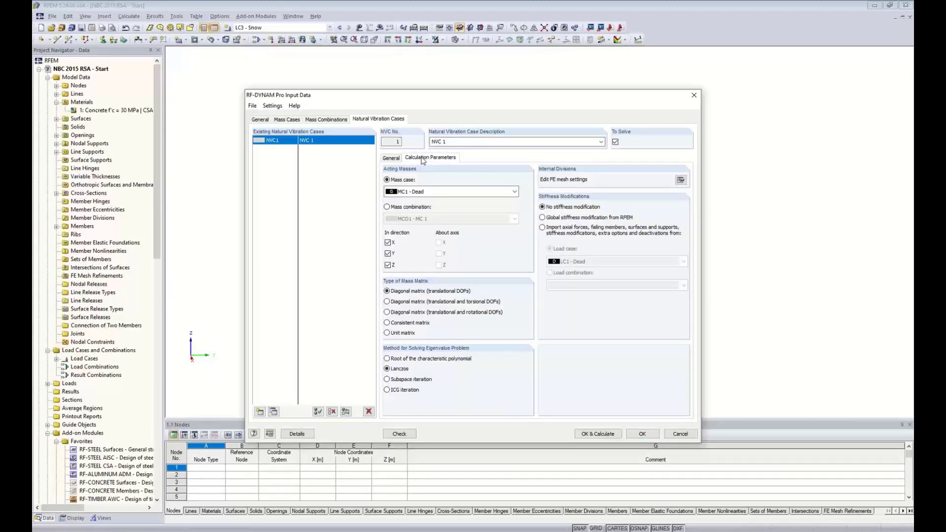
pyautogui.click(411, 193)
pyautogui.click(410, 193)
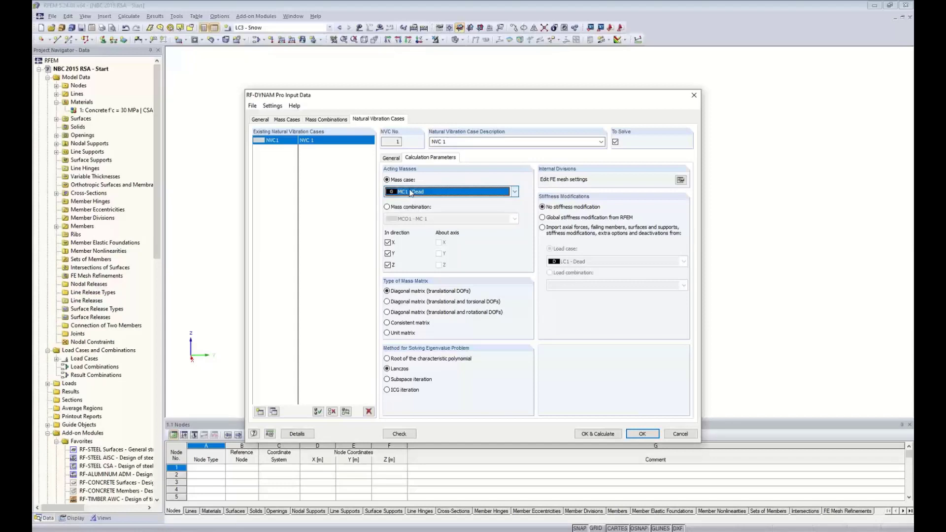
pyautogui.click(387, 209)
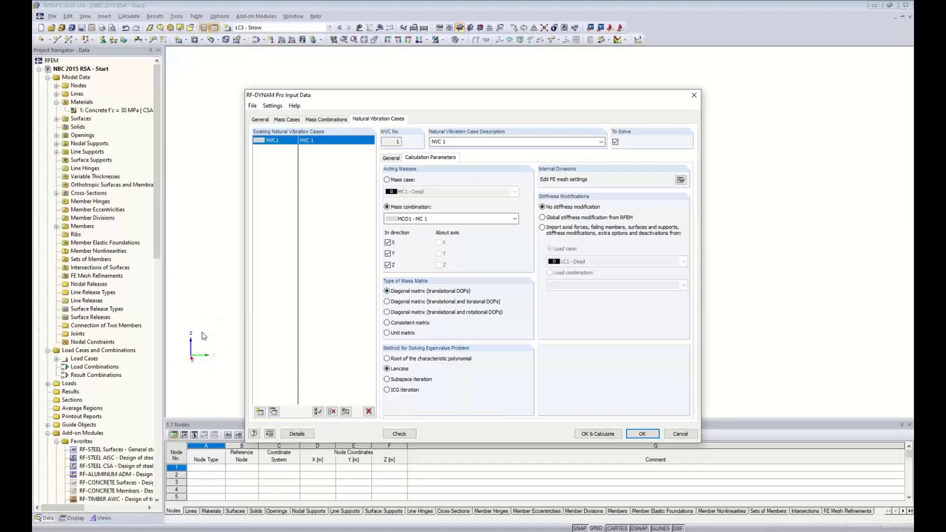
pyautogui.click(386, 302)
pyautogui.click(387, 312)
pyautogui.click(411, 323)
pyautogui.click(407, 333)
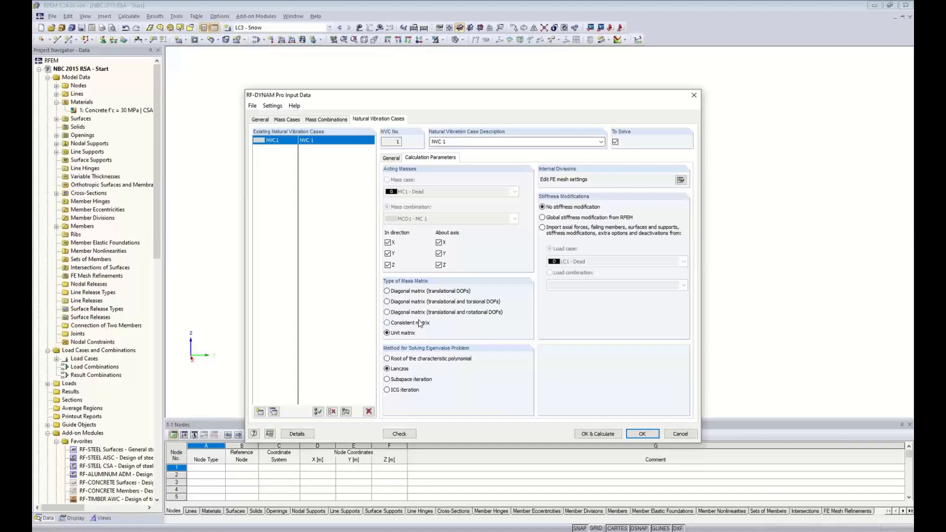
pyautogui.click(407, 291)
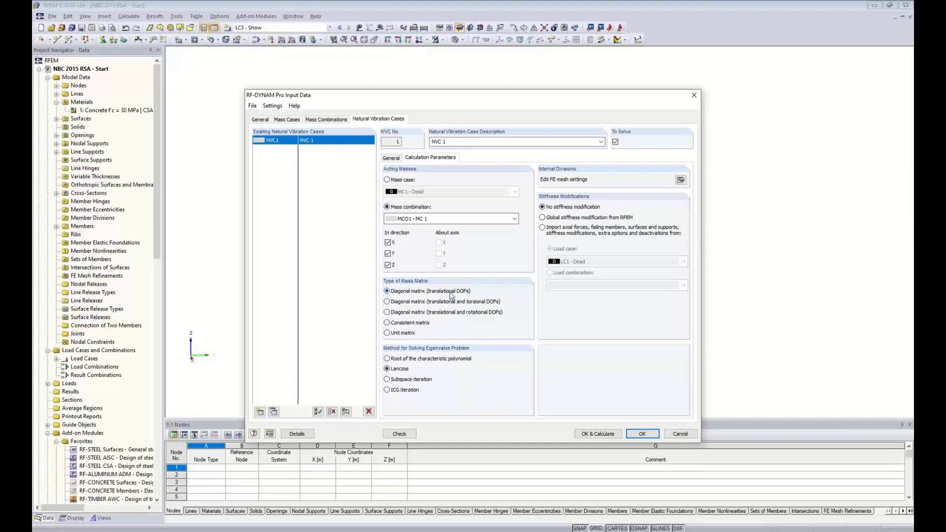
# Step: Exclude masses acting in the Z direction and run the natural vibration calculation
pyautogui.click(388, 266)
pyautogui.click(594, 433)
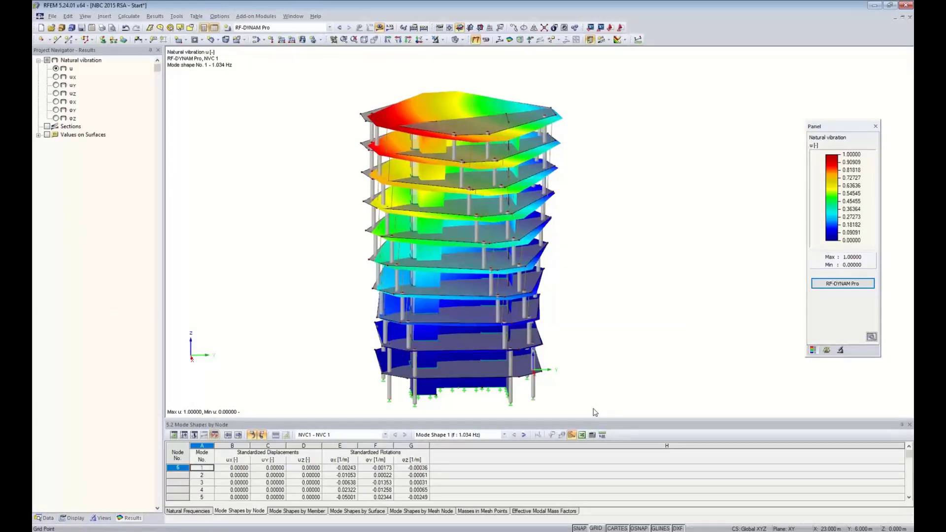
# Step: Check the available load cases and natural vibration cases in the results, enlarging the dynamic analysis result table
pyautogui.click(329, 28)
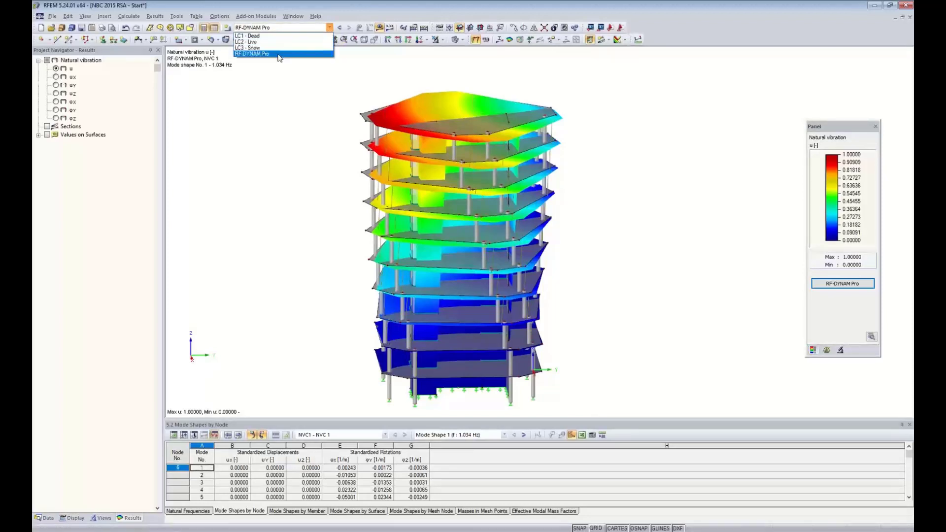
pyautogui.click(280, 134)
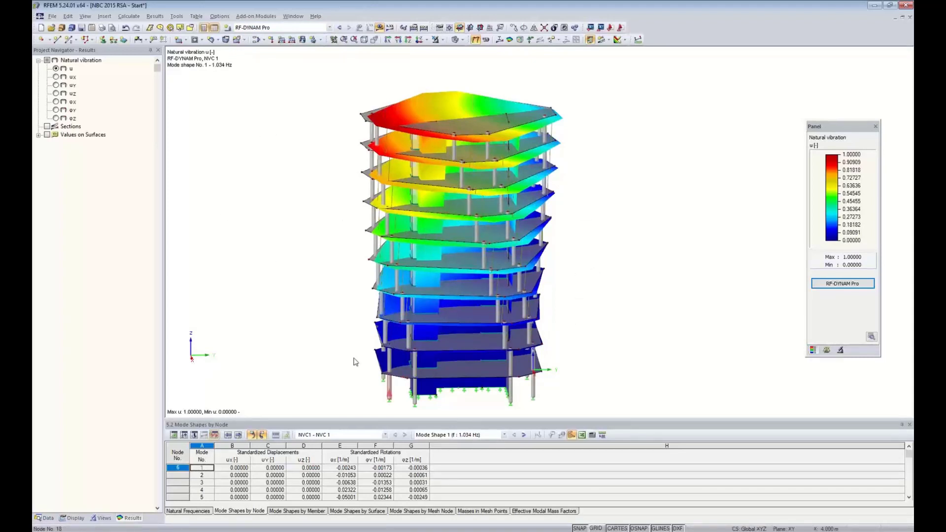
pyautogui.scroll(-3, 356, 296)
pyautogui.moveTo(354, 323); pyautogui.dragTo(365, 297, button='middle')
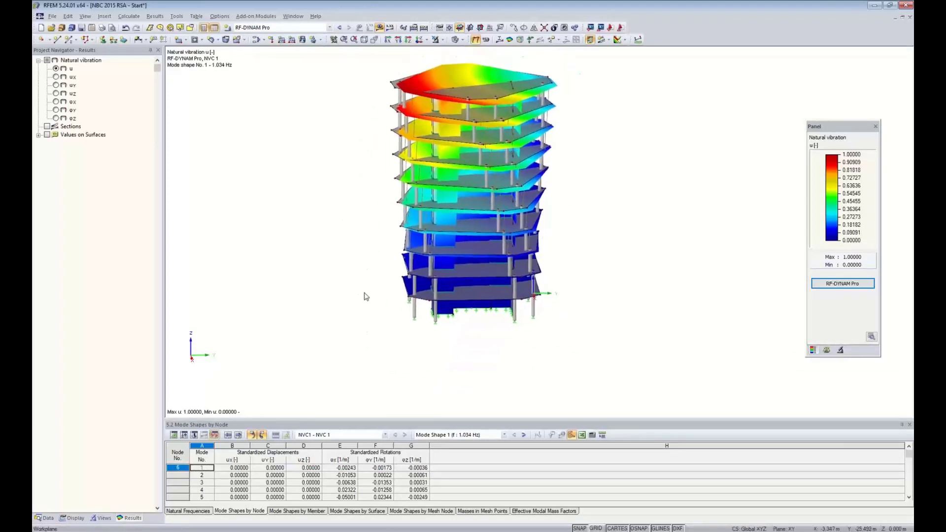
pyautogui.moveTo(224, 418); pyautogui.dragTo(225, 325)
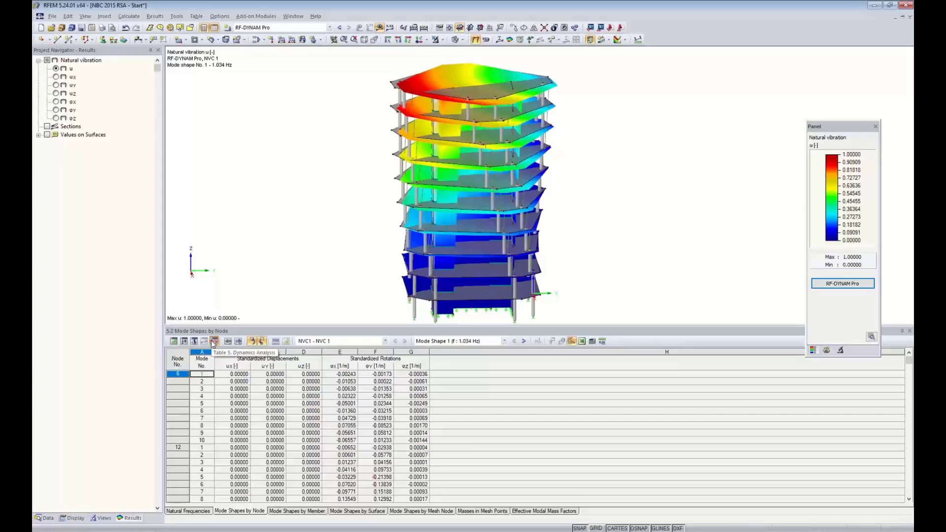
pyautogui.click(375, 341)
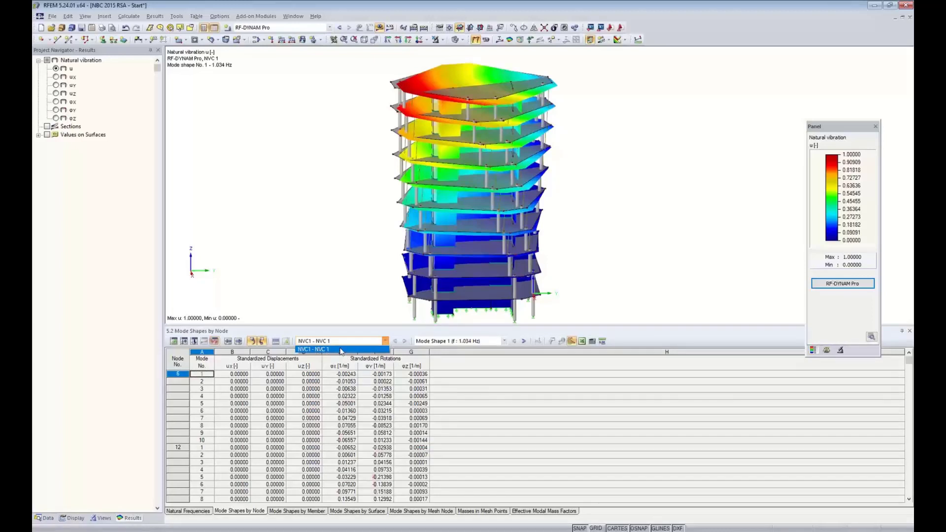
pyautogui.click(362, 337)
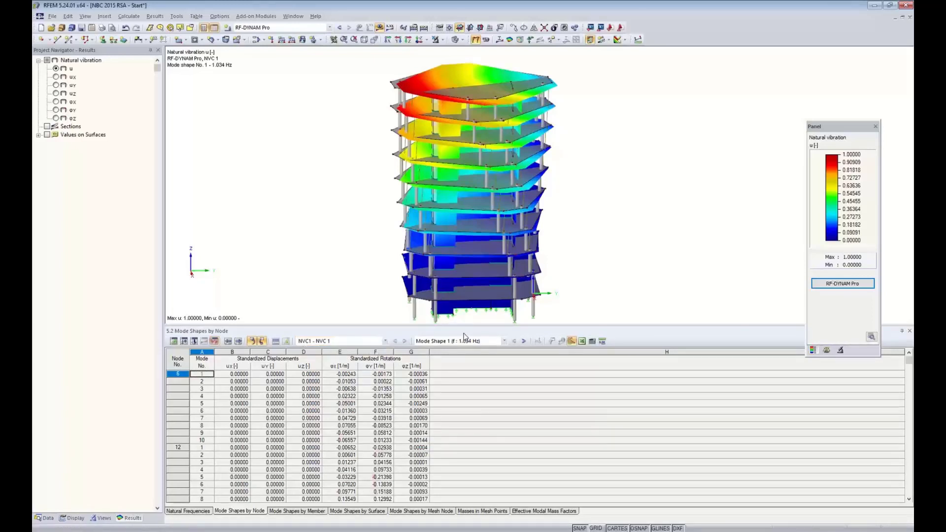
# Step: Show the natural frequencies table and view mode shapes 2 and 3 on the rotated tower model
pyautogui.click(179, 511)
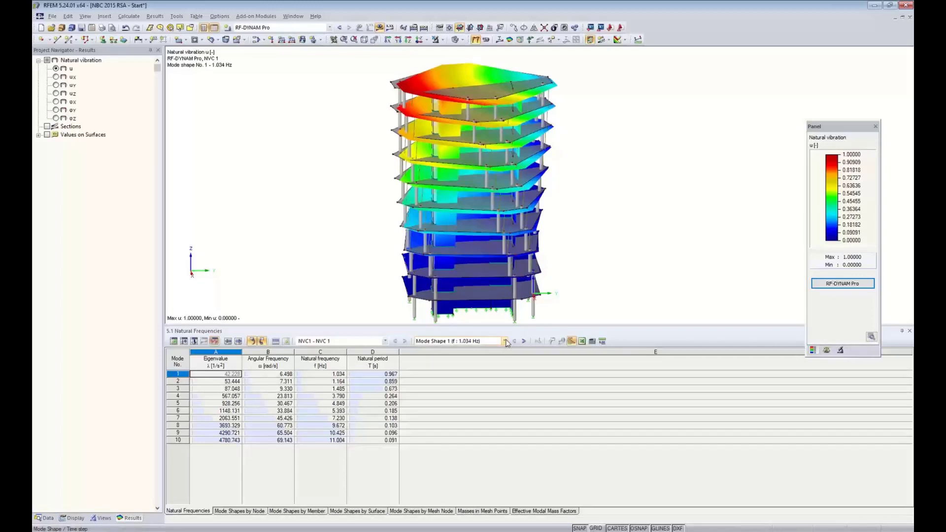
pyautogui.click(505, 341)
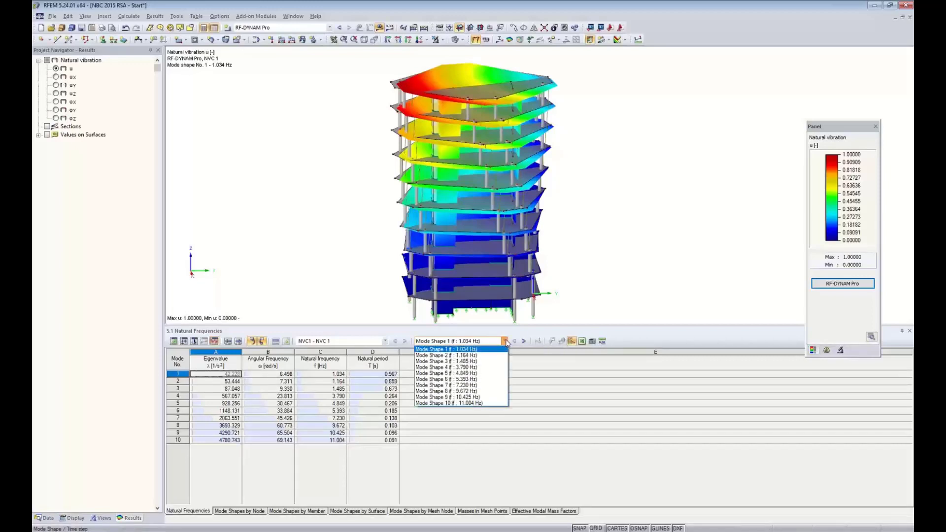
pyautogui.click(490, 359)
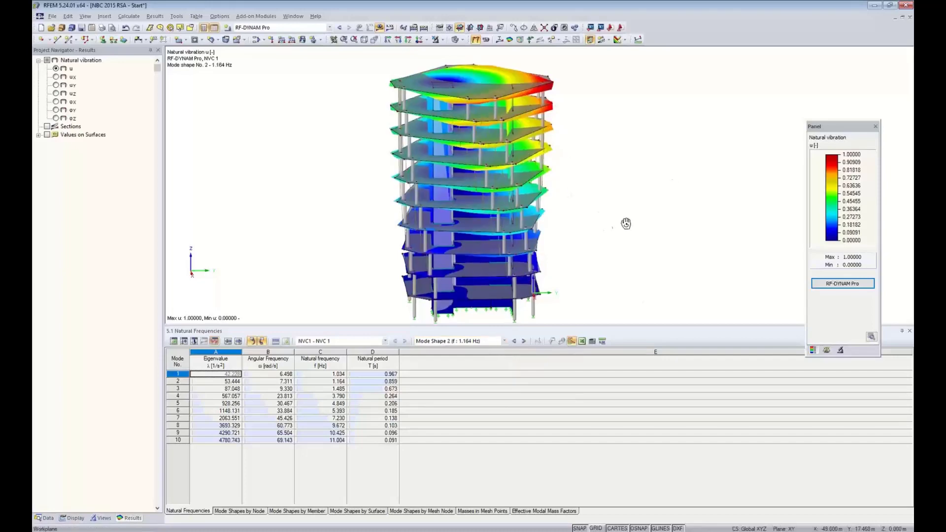
pyautogui.keyDown('ctrl'); pyautogui.moveTo(626, 224); pyautogui.dragTo(507, 227, button='middle'); pyautogui.keyUp('ctrl')
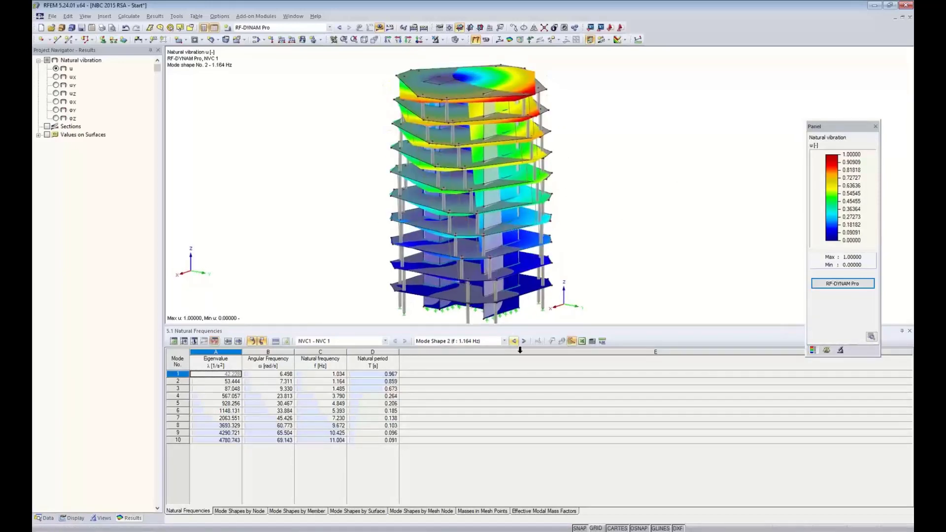
pyautogui.click(525, 342)
pyautogui.click(525, 341)
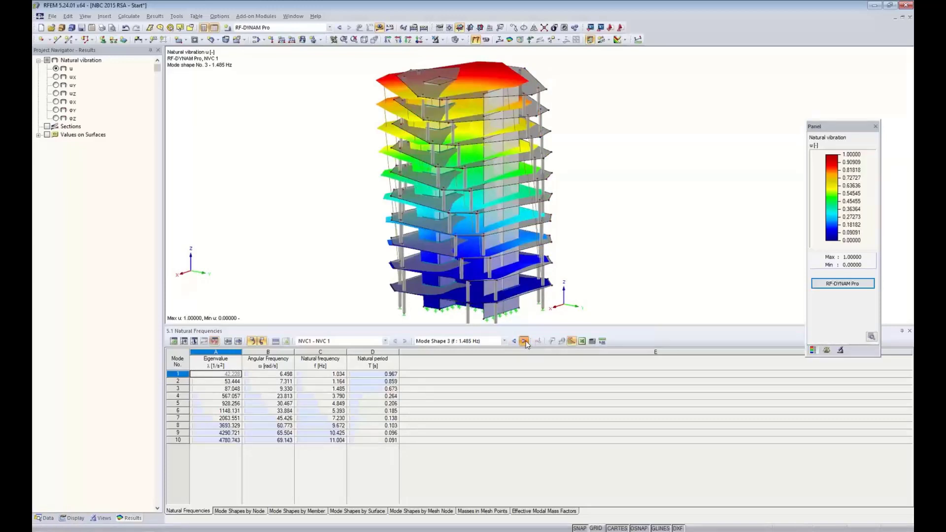
# Step: View mode shape 5, and examine the effective modal mass factors for modes 7, 1 and 3
pyautogui.click(525, 341)
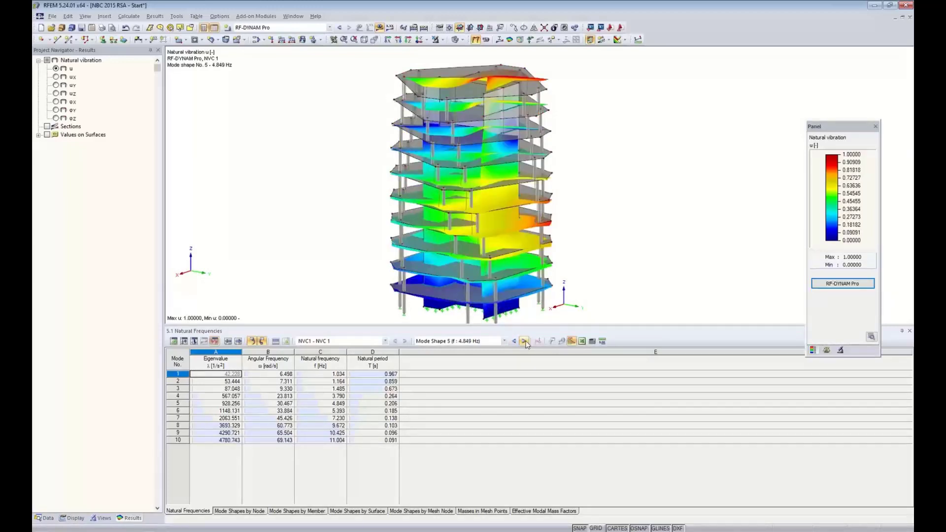
pyautogui.click(531, 512)
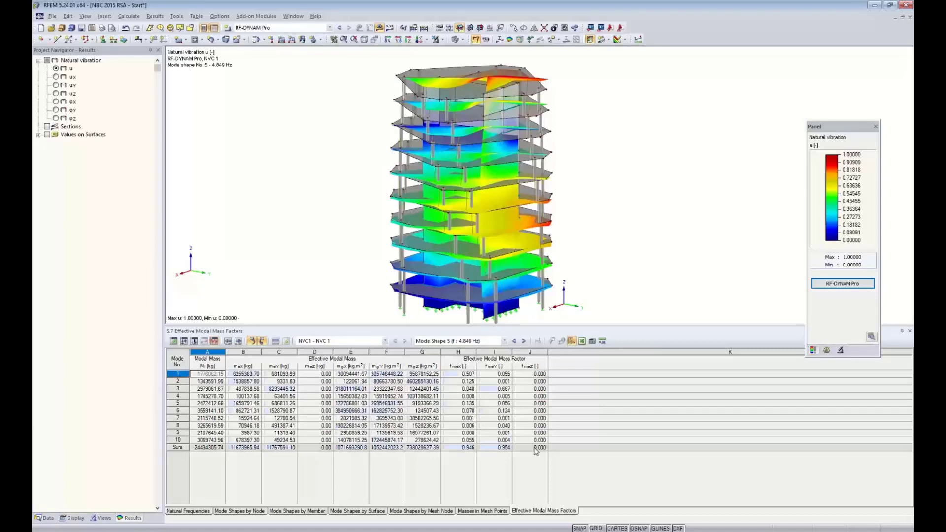
pyautogui.click(472, 419)
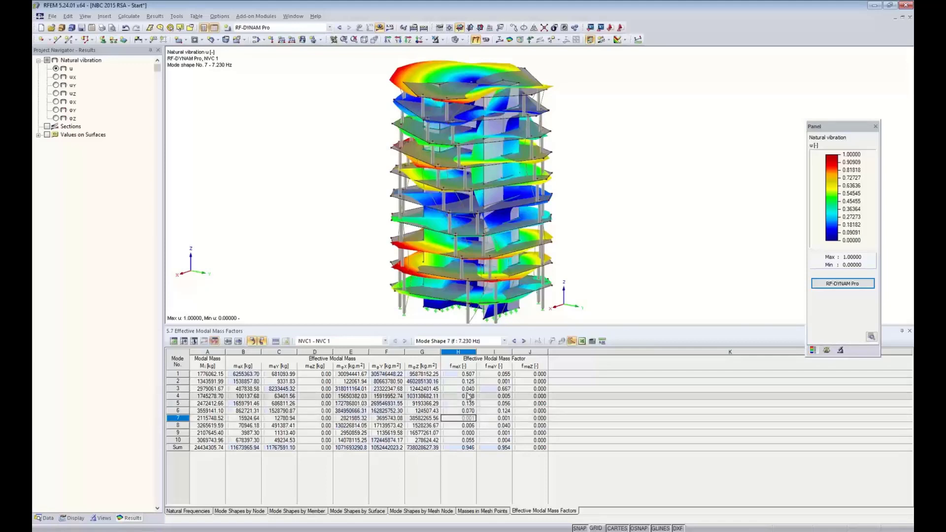
pyautogui.click(465, 374)
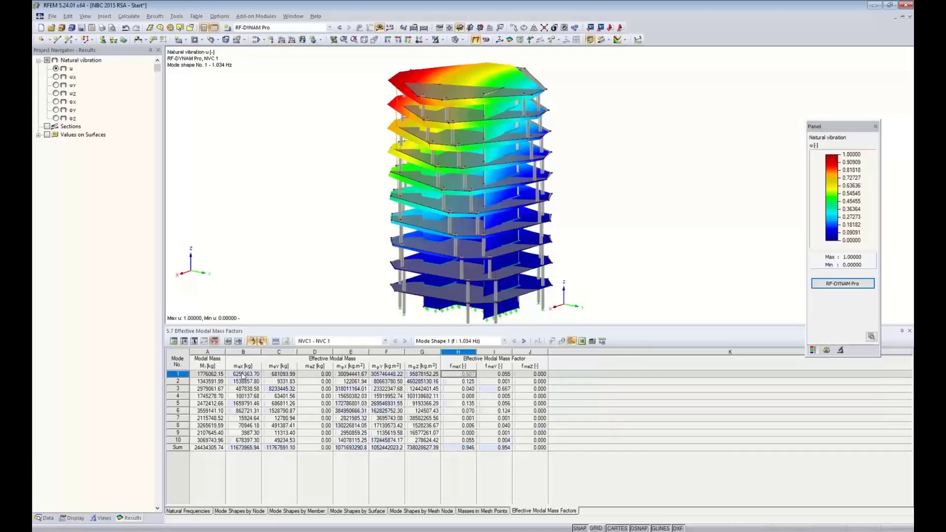
pyautogui.click(179, 389)
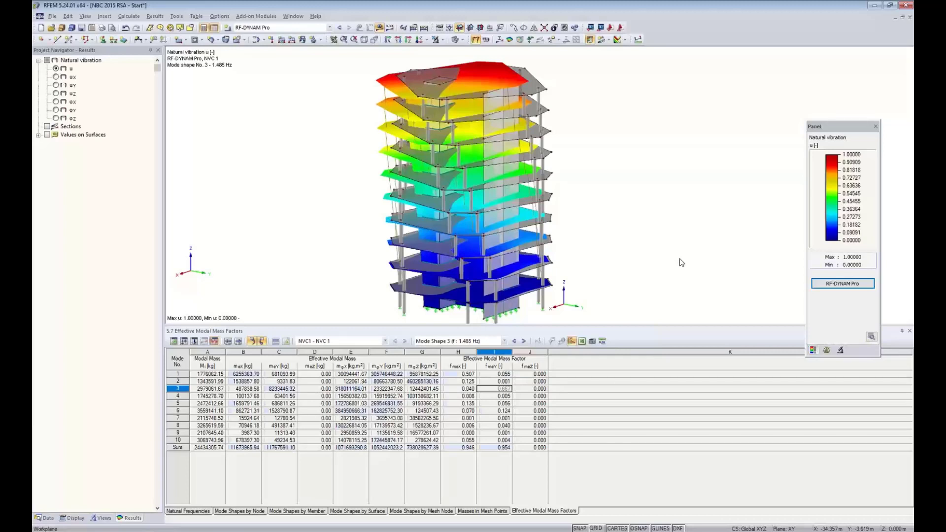
# Step: Reopen the RF-DYNAM Pro input data and activate response spectrum analysis with generation of equivalent loads
pyautogui.click(832, 285)
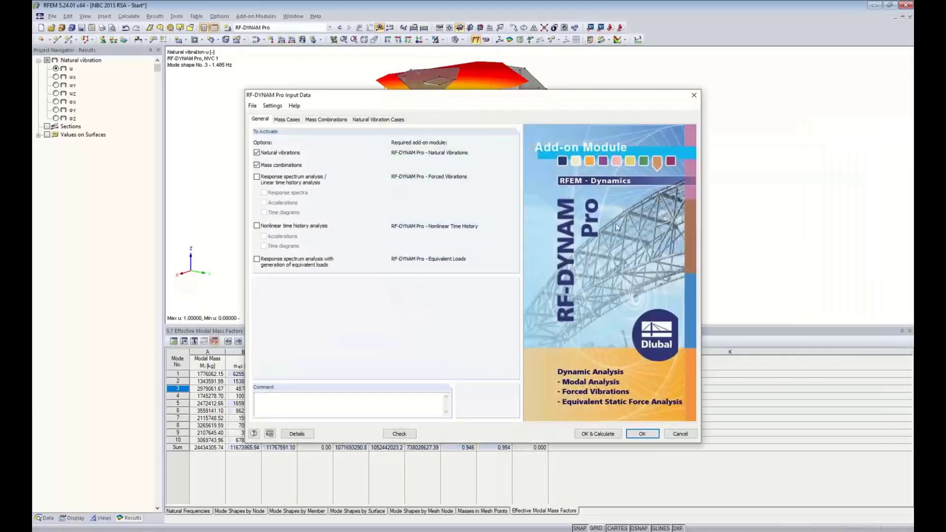
pyautogui.click(257, 259)
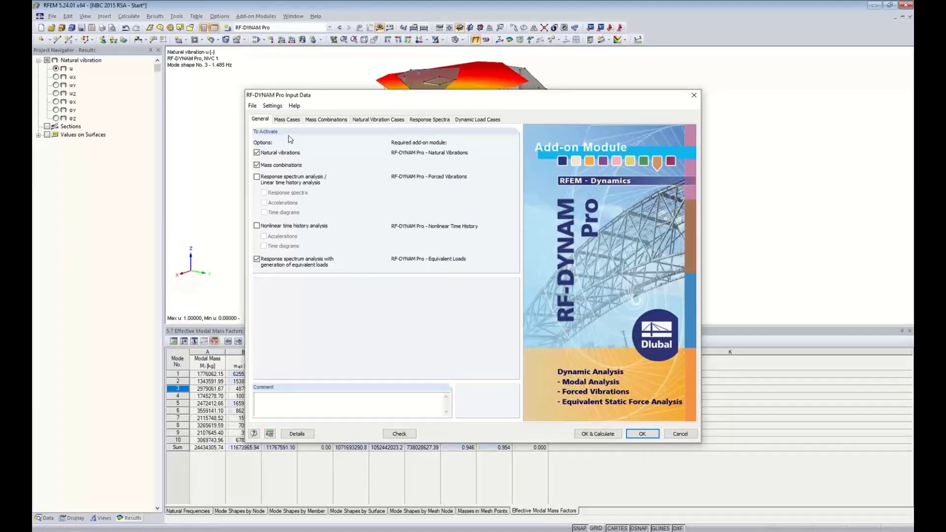
pyautogui.click(293, 120)
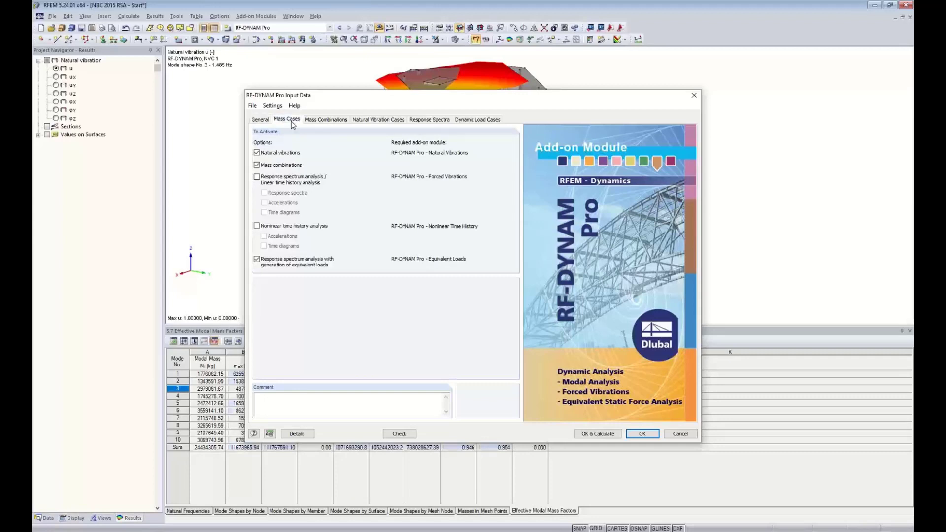
pyautogui.click(319, 120)
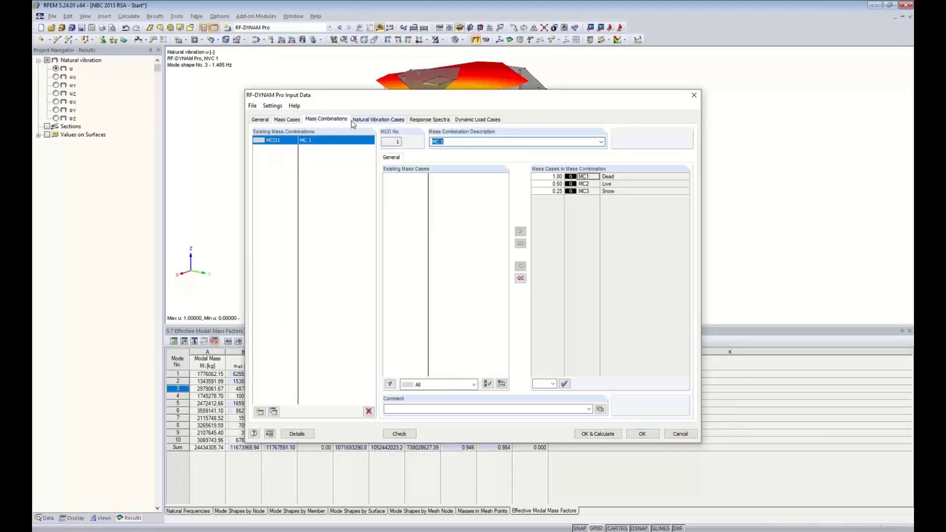
# Step: Define response spectrum RS1 according to the NBC 2015 standard and give it the description Design
pyautogui.click(429, 120)
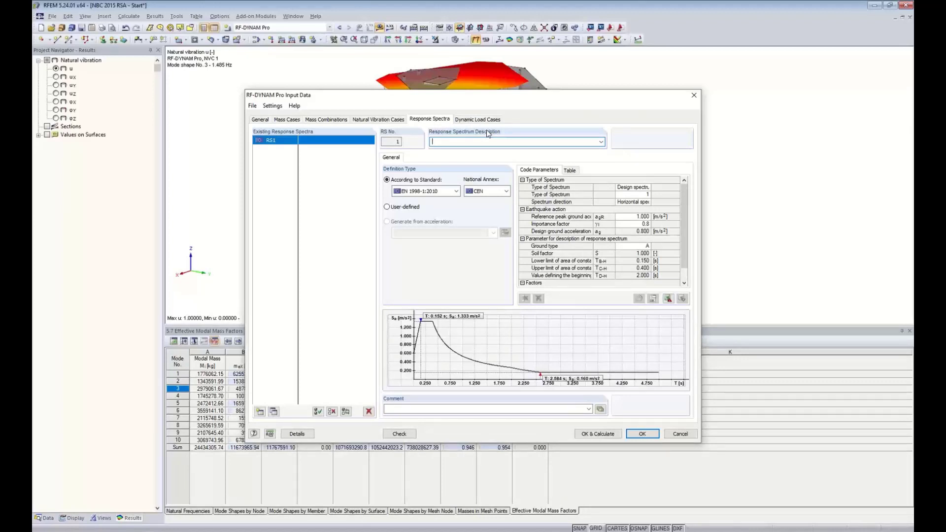
pyautogui.click(457, 192)
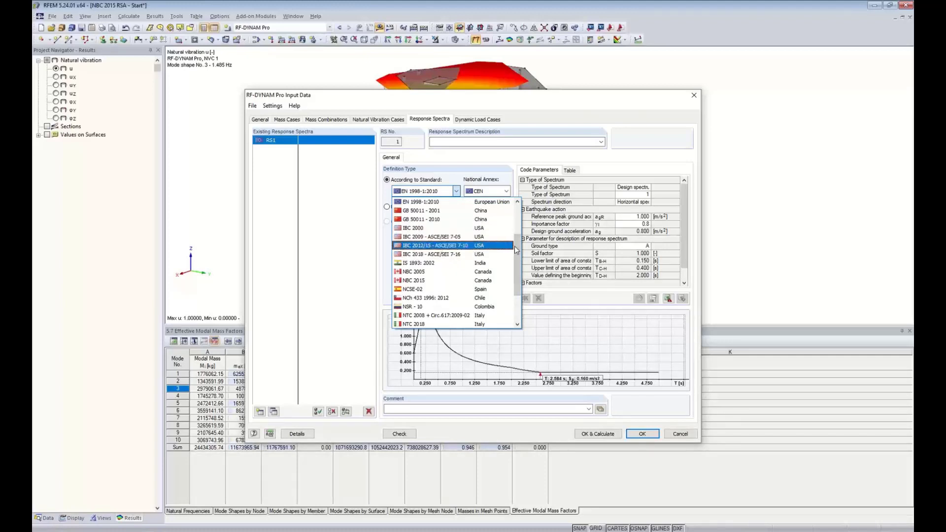
pyautogui.moveTo(516, 250); pyautogui.dragTo(520, 269)
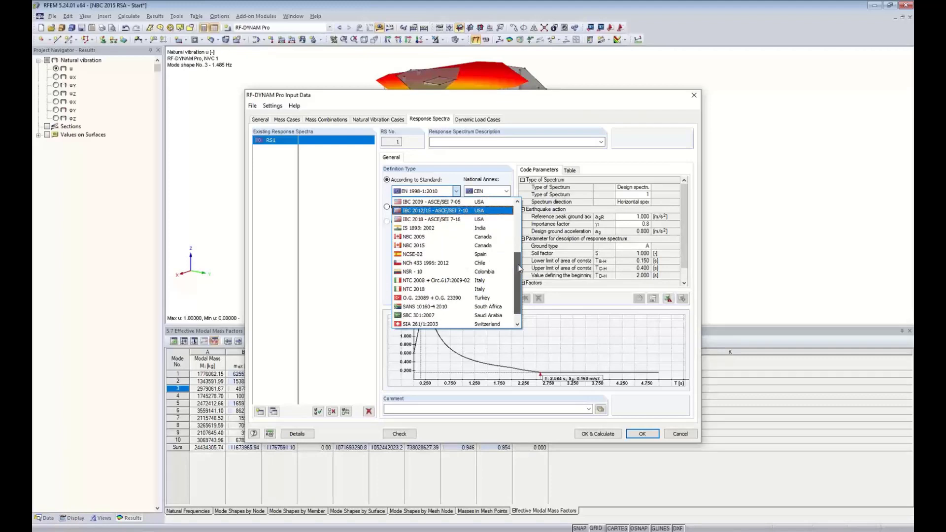
pyautogui.click(443, 246)
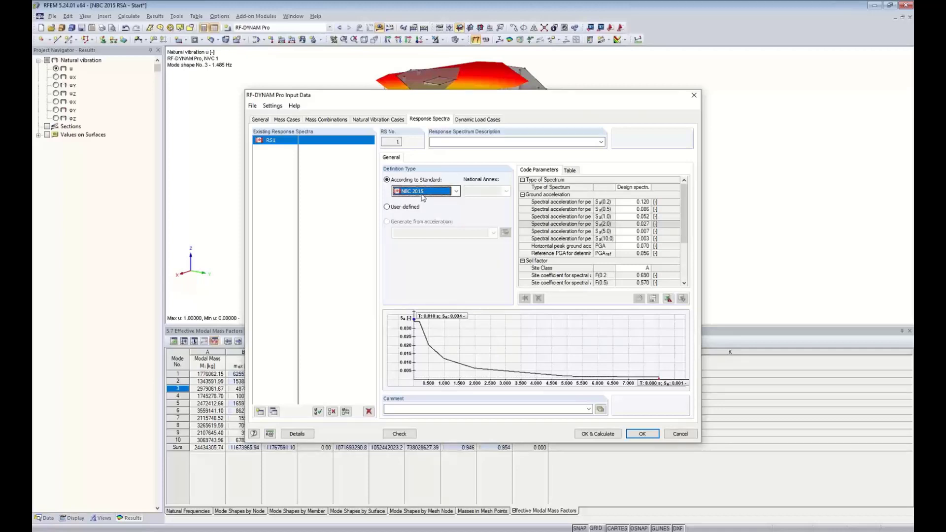
pyautogui.click(441, 144)
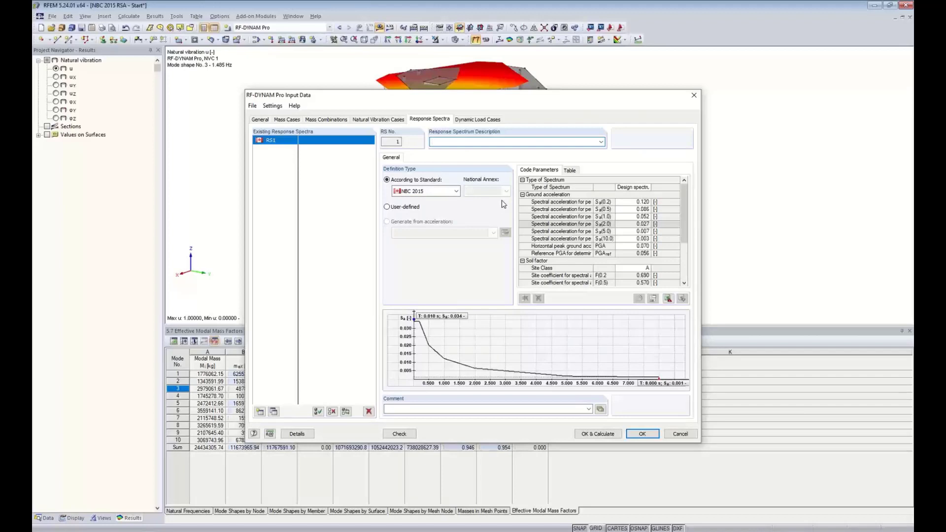
pyautogui.write('Design')
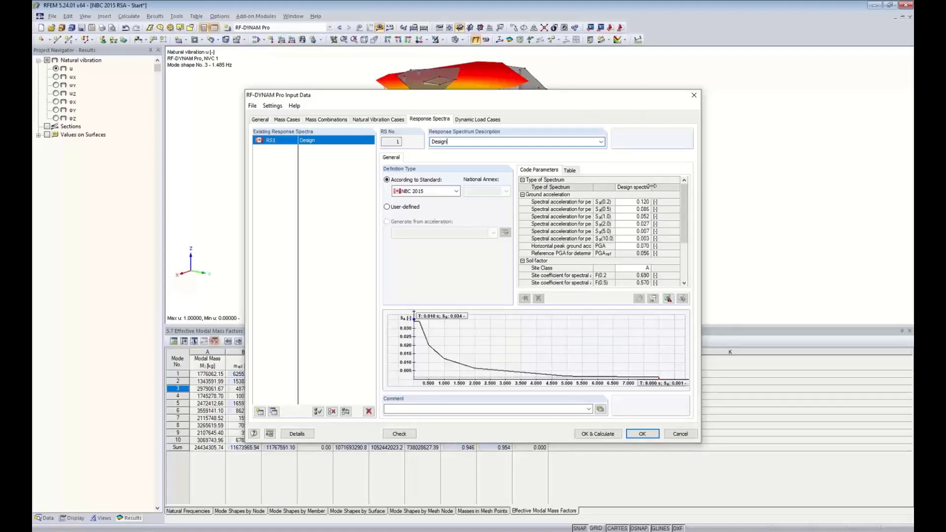
# Step: Set the type of spectrum to the design spectrum for linear calculation and check the full names of the ground acceleration parameters
pyautogui.moveTo(652, 188); pyautogui.dragTo(675, 189)
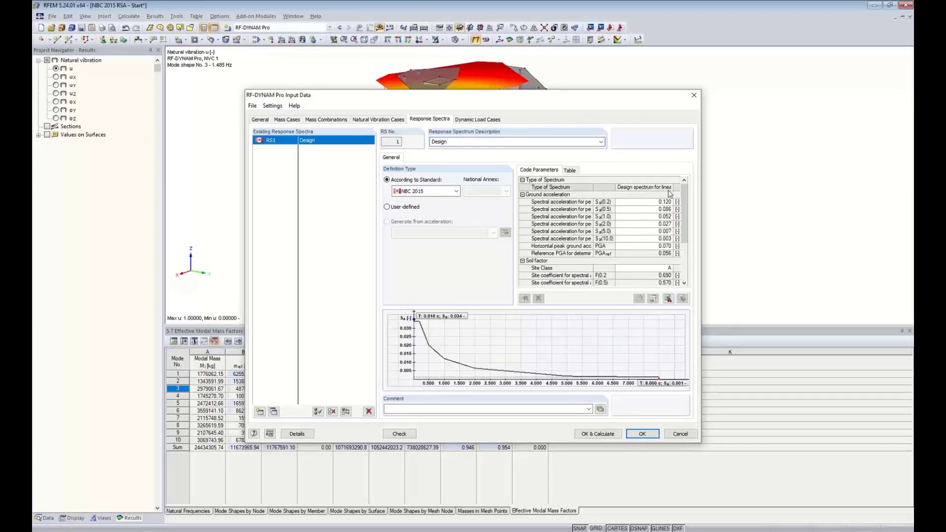
pyautogui.click(661, 189)
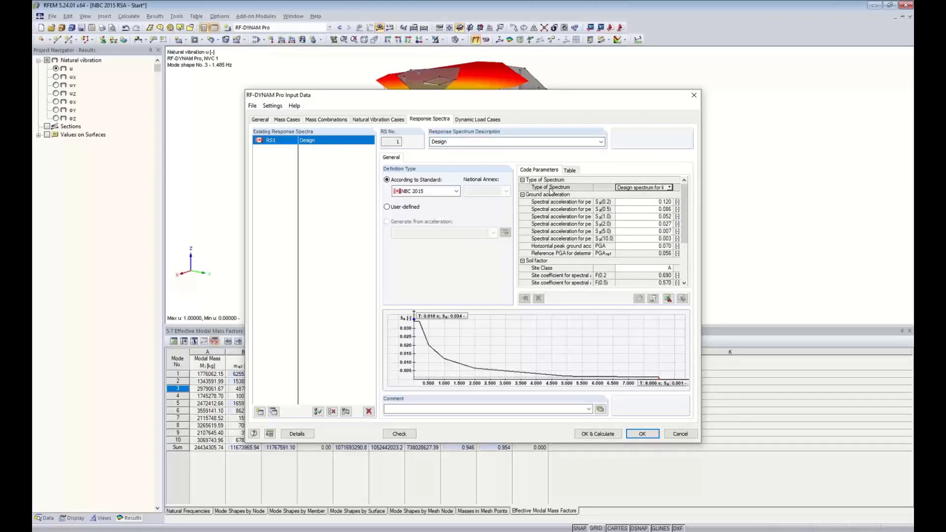
pyautogui.click(669, 188)
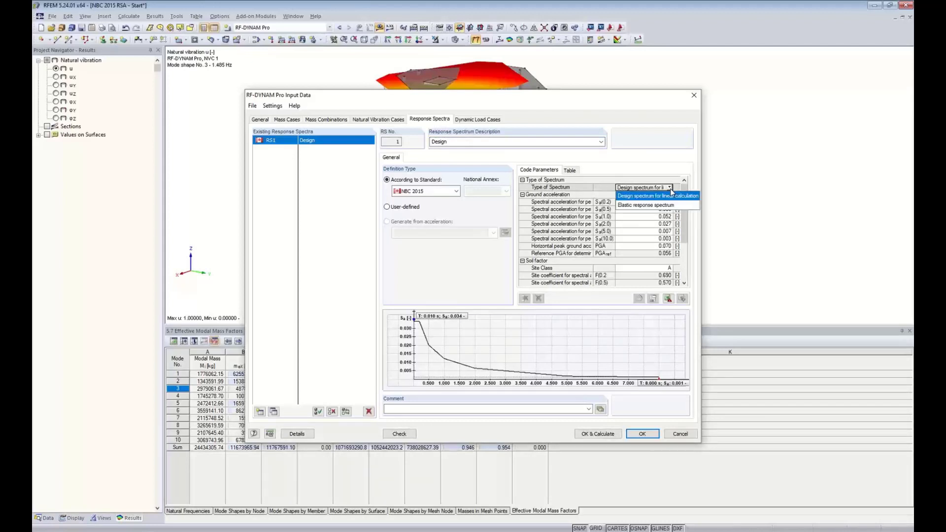
pyautogui.click(642, 196)
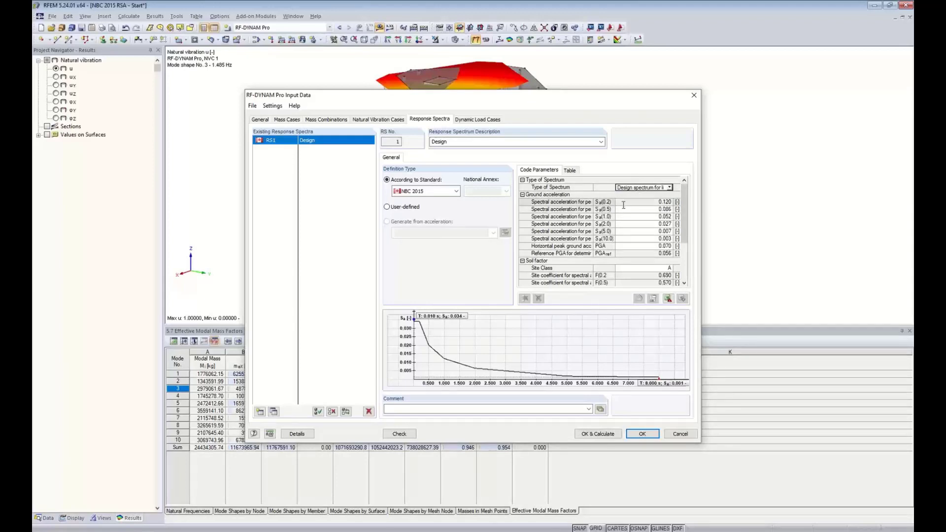
pyautogui.moveTo(594, 203); pyautogui.dragTo(621, 202)
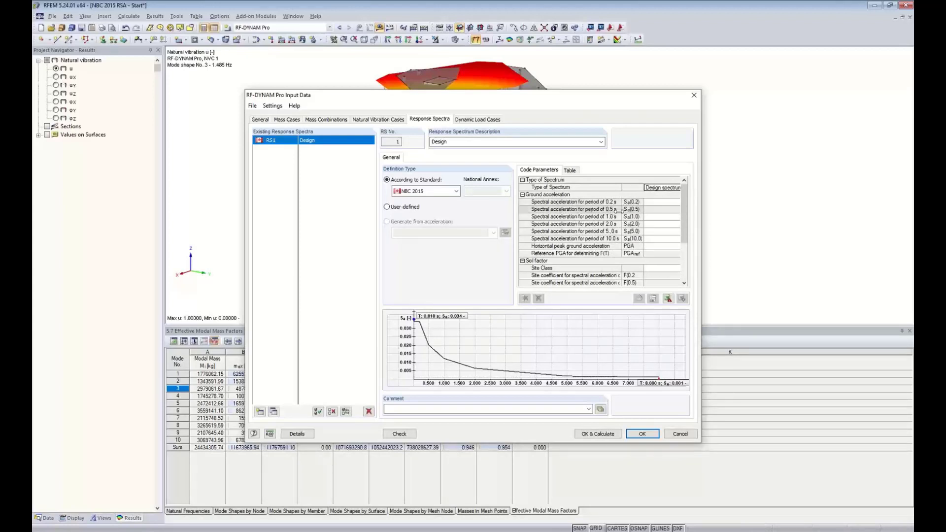
pyautogui.moveTo(620, 209); pyautogui.dragTo(588, 209)
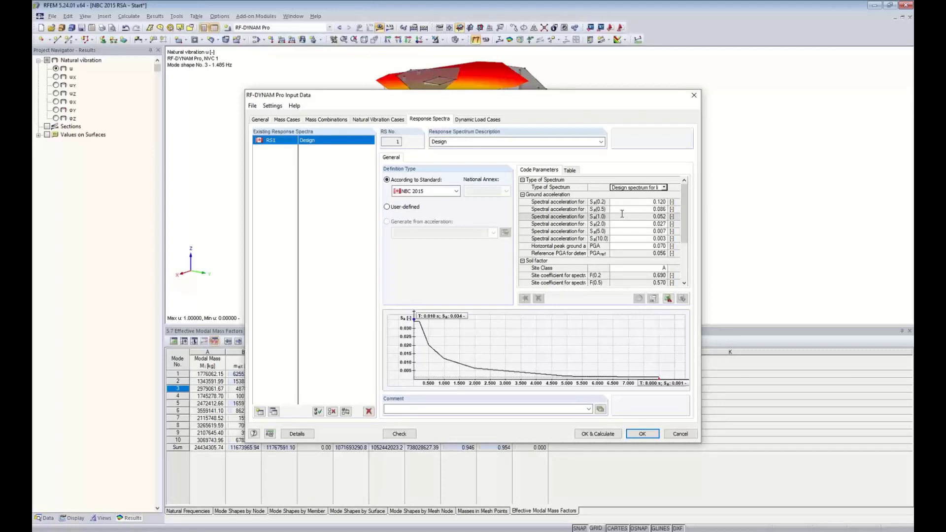
# Step: Switch to the Dlubal Geo-Zone Tool in the browser and look through the available seismic standards, keeping NBC 2015
pyautogui.press('Escape')
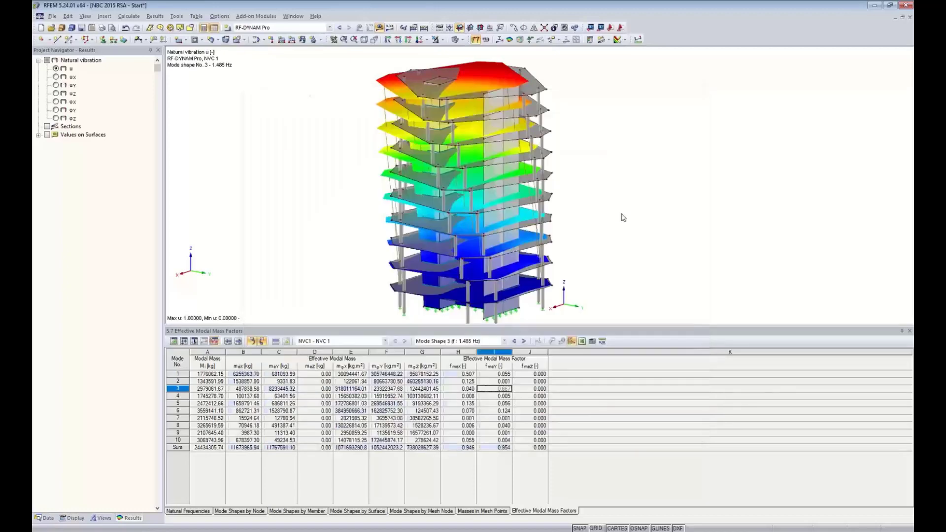
pyautogui.press('super+Tab')
pyautogui.click(438, 305)
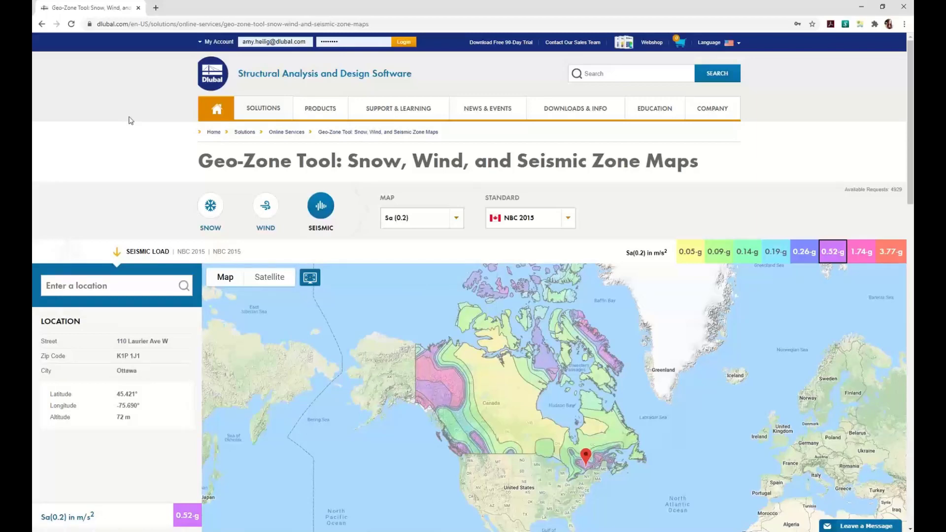
pyautogui.moveTo(251, 112)
pyautogui.scroll(-1, 151, 178)
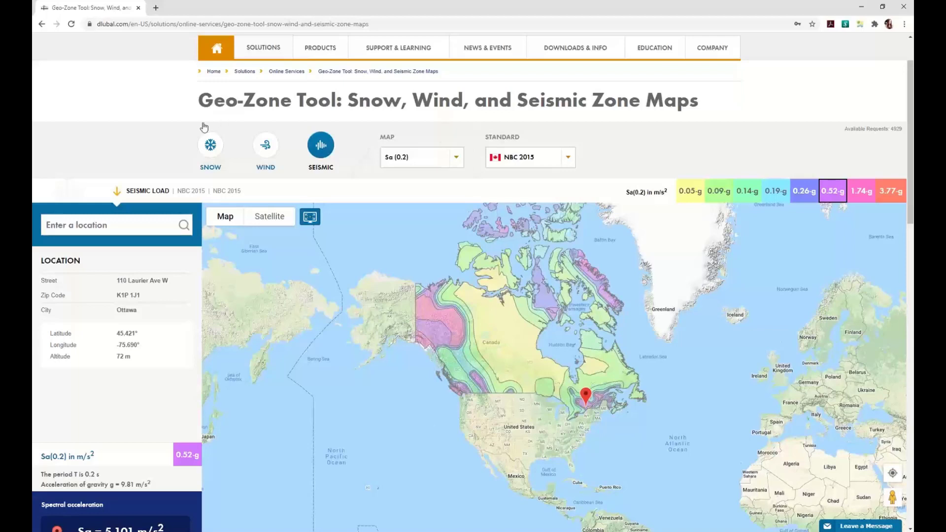
pyautogui.click(568, 158)
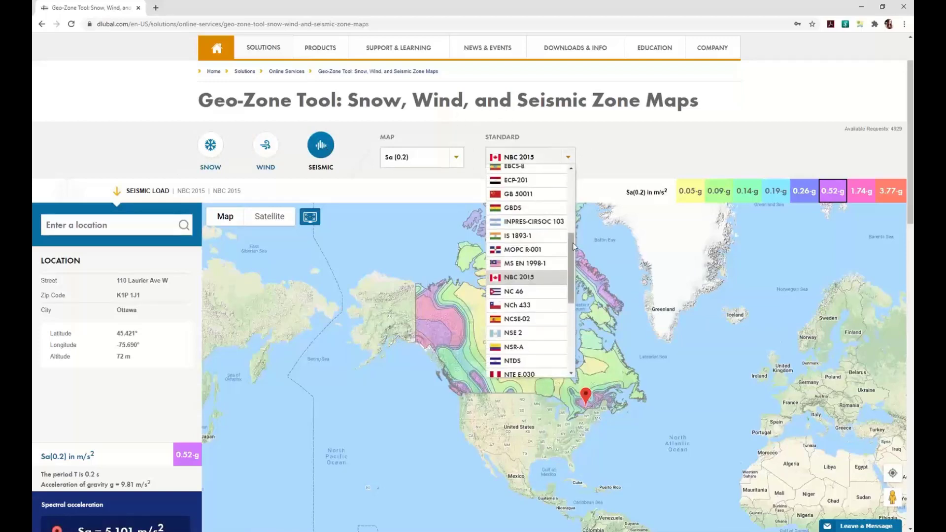
pyautogui.moveTo(569, 251); pyautogui.dragTo(562, 278)
pyautogui.scroll(-1, 561, 279)
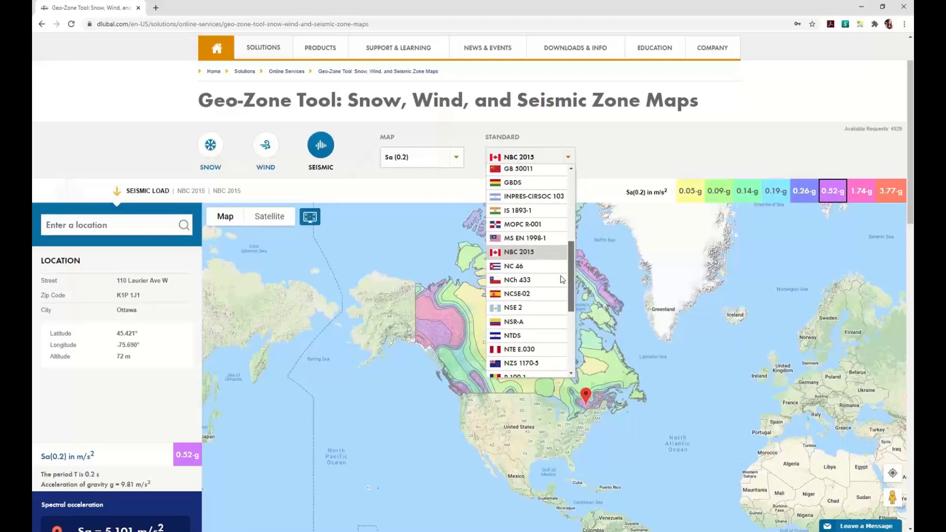
pyautogui.click(638, 162)
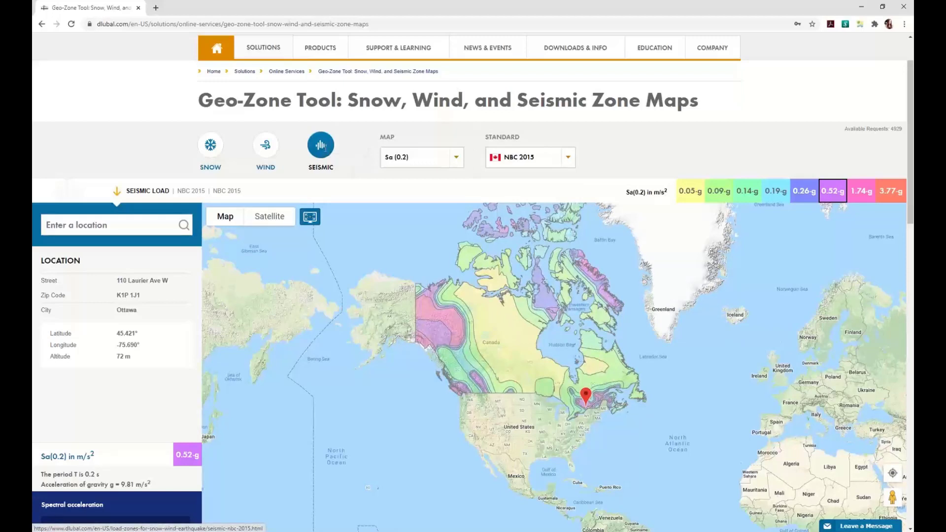
# Step: Look up Calgary, AB, Canada as the location for the NBC 2015 seismic load
pyautogui.click(69, 229)
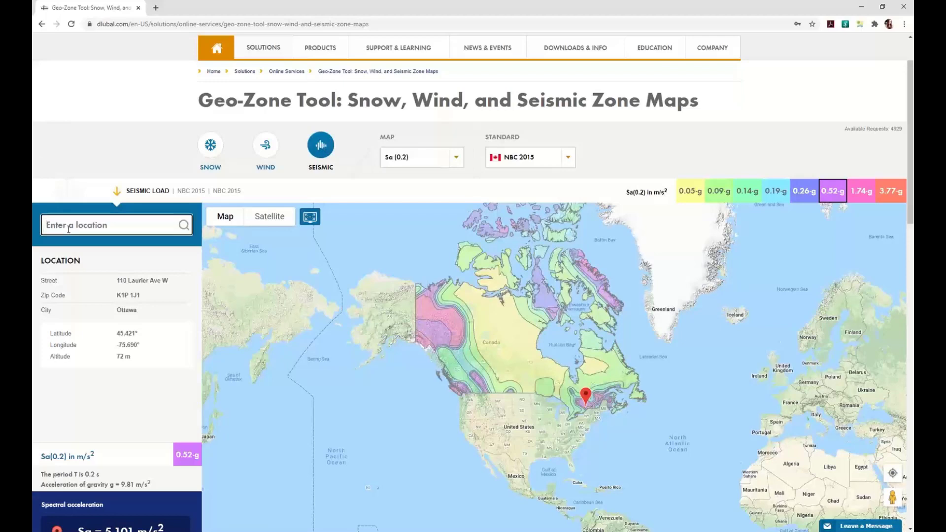
pyautogui.write('Cal')
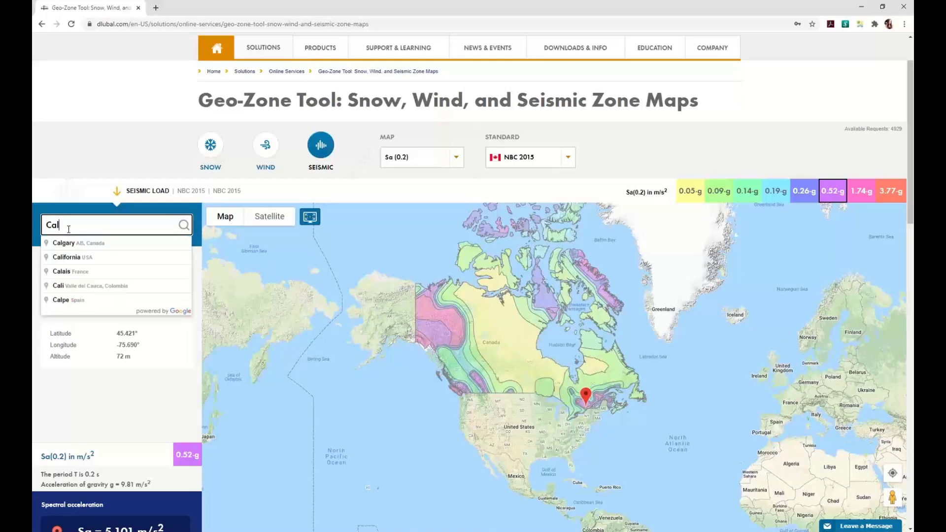
pyautogui.click(64, 242)
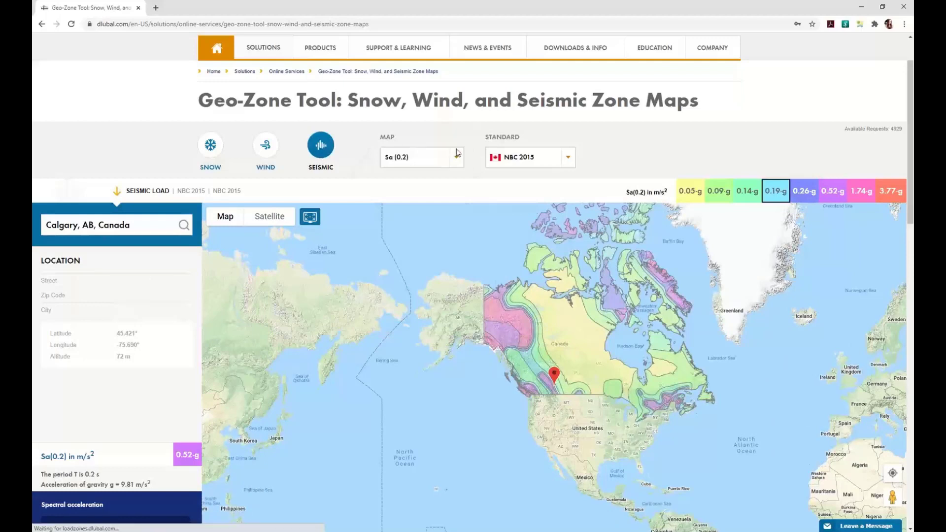
# Step: Look through the available seismic maps, keeping Sa (0.2), and read the spectral acceleration for Calgary
pyautogui.click(457, 157)
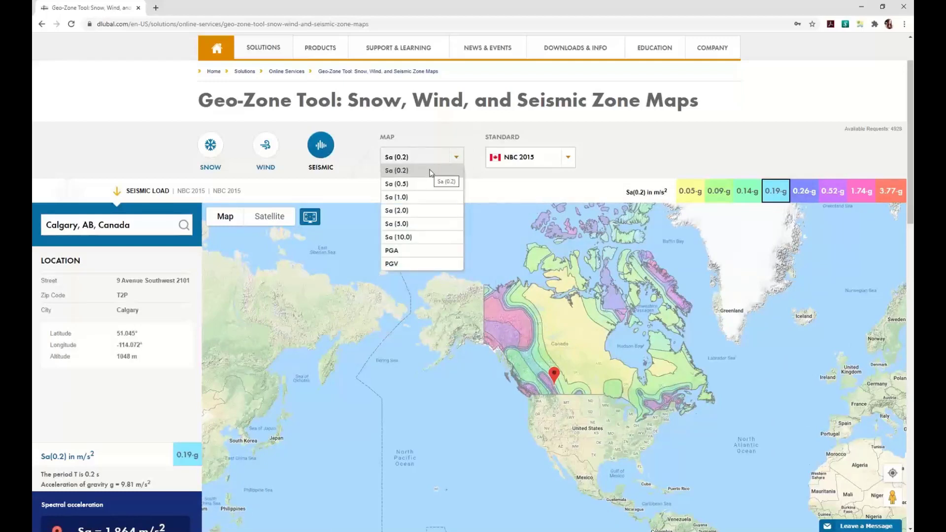
pyautogui.click(484, 184)
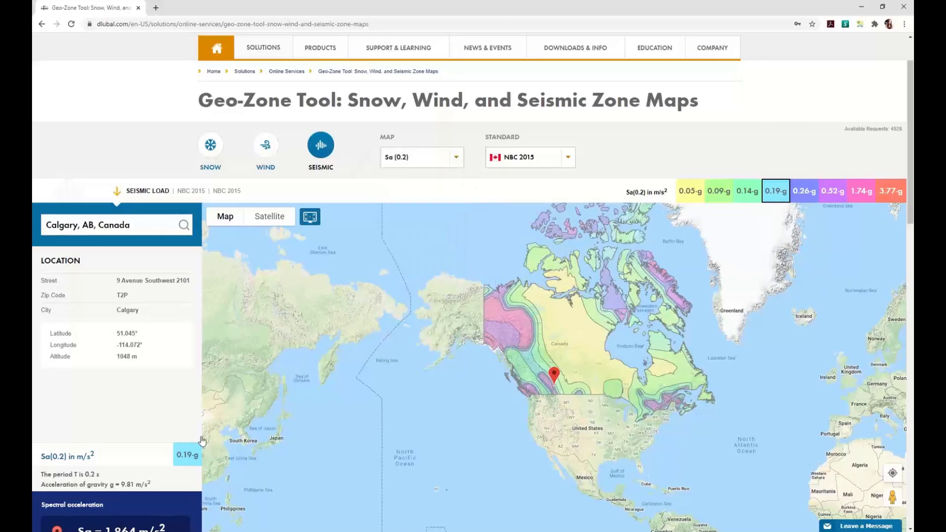
pyautogui.scroll(-1, 179, 447)
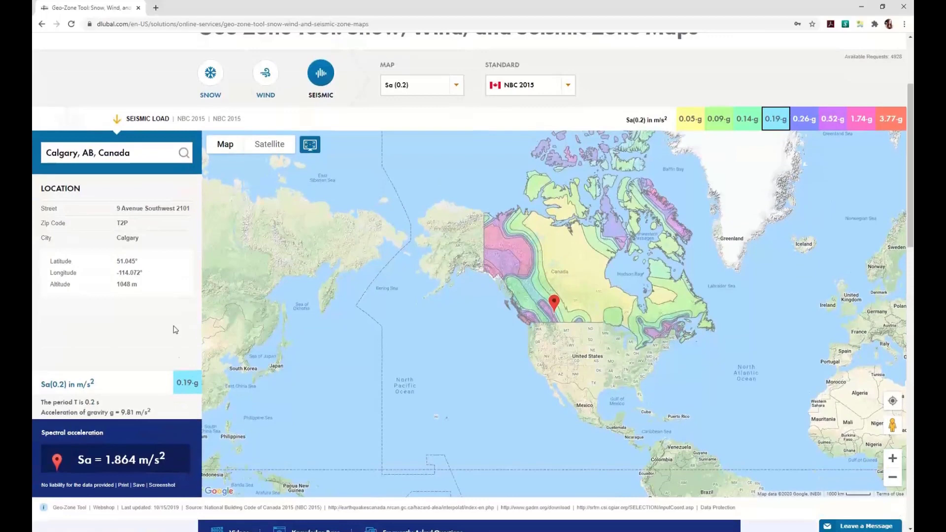
pyautogui.scroll(2, 306, 276)
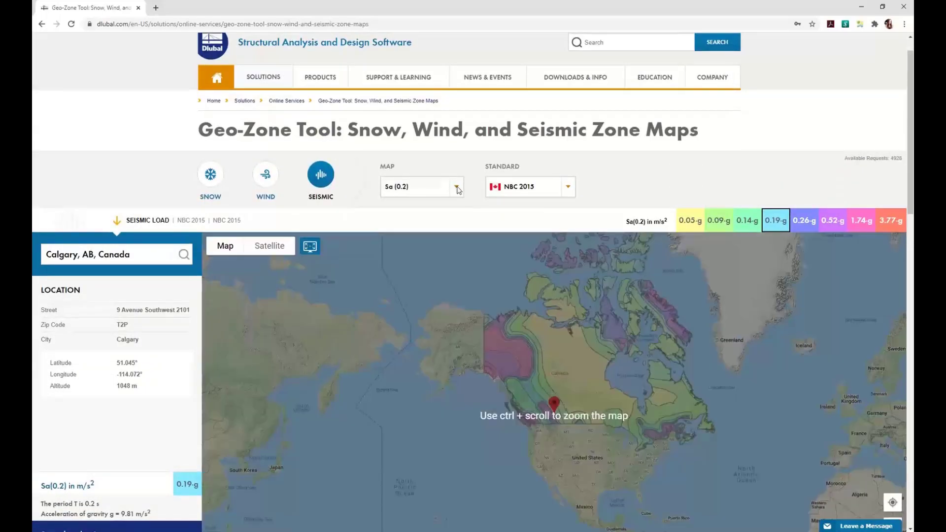
# Step: Show the Sa (0.5) map, read Calgary's spectral acceleration, and check which other period, PGA and PGV maps are offered
pyautogui.click(457, 189)
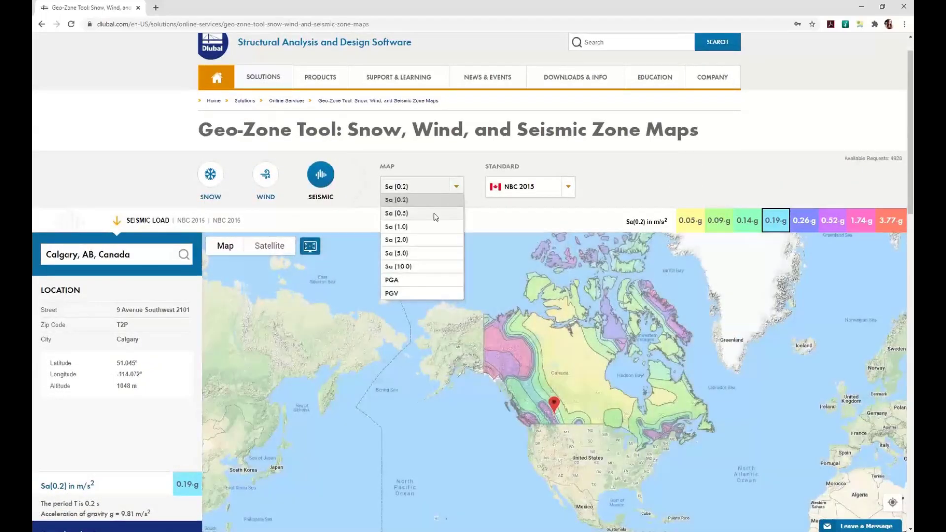
pyautogui.click(436, 212)
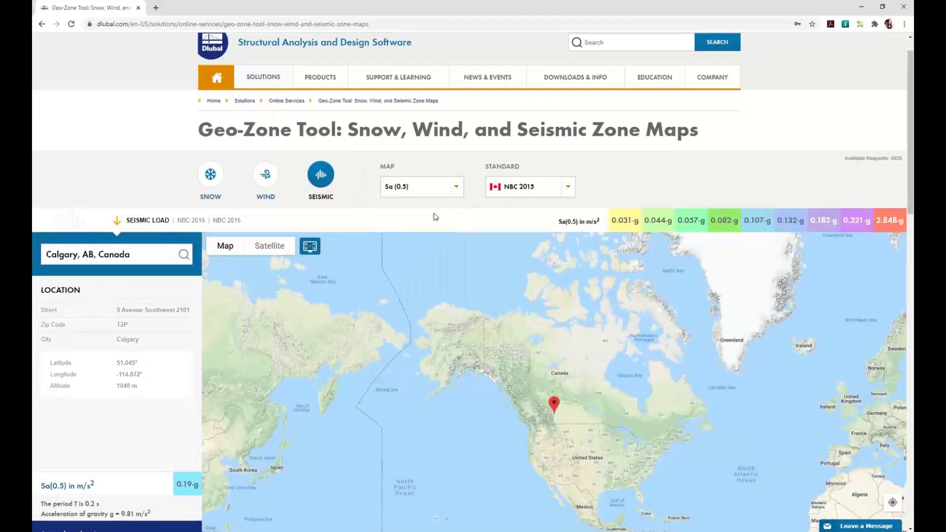
pyautogui.scroll(-1, 379, 165)
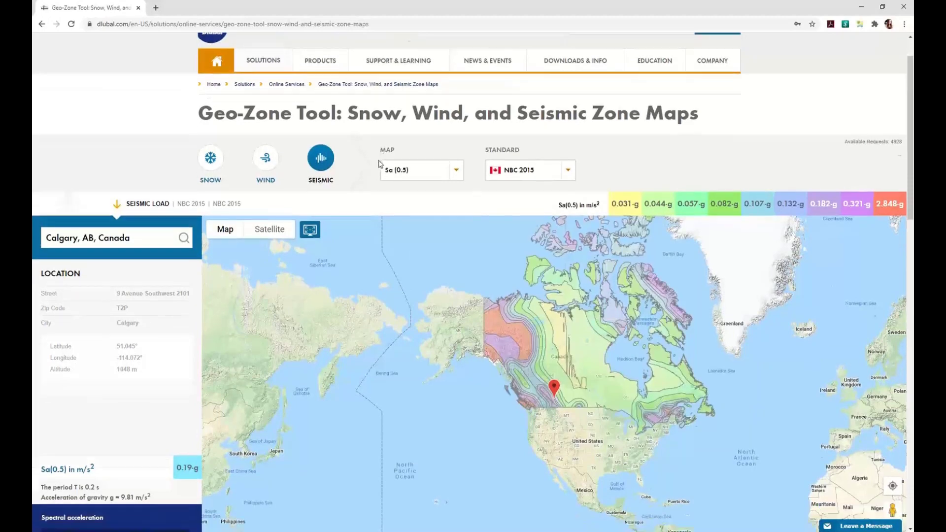
pyautogui.scroll(-1, 379, 165)
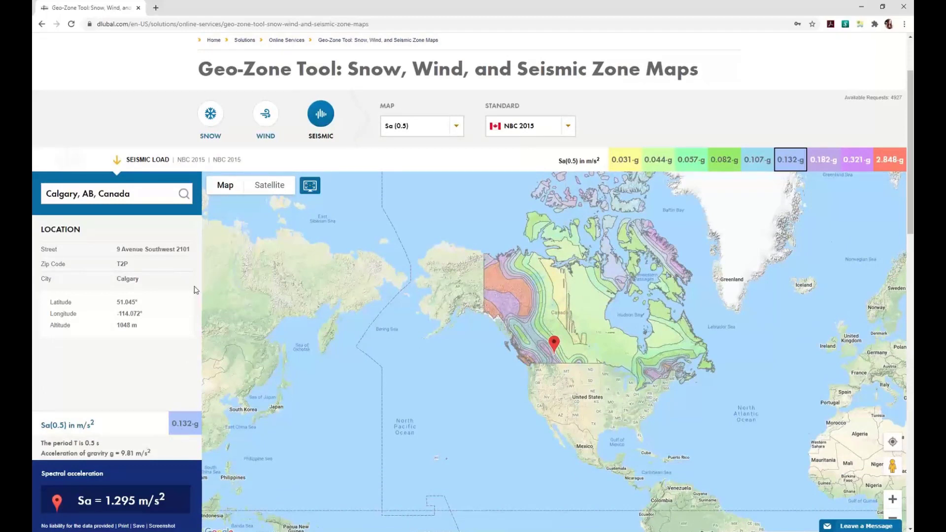
pyautogui.click(449, 130)
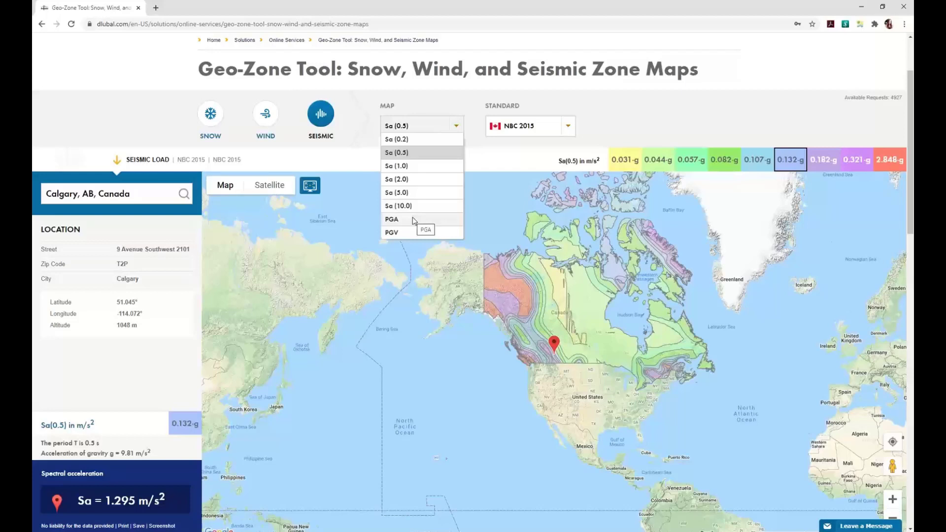
pyautogui.click(495, 162)
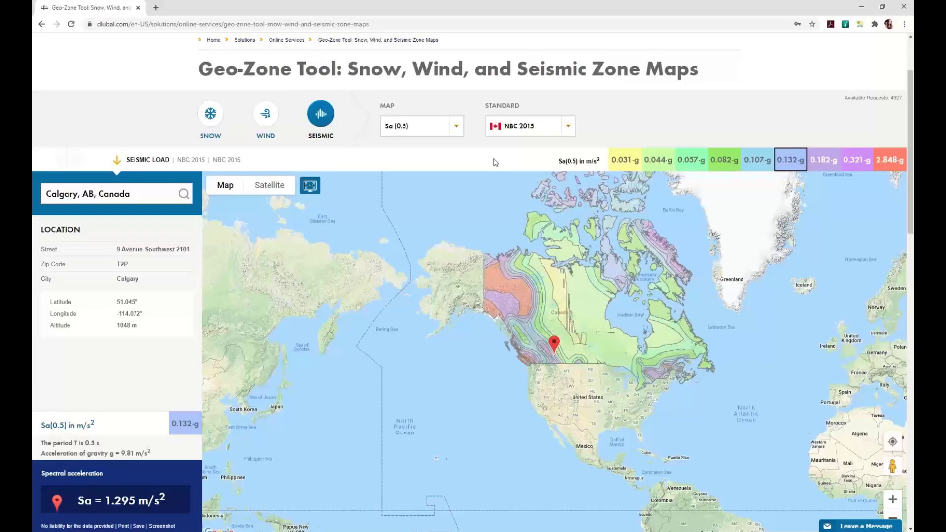
pyautogui.scroll(3, 610, 110)
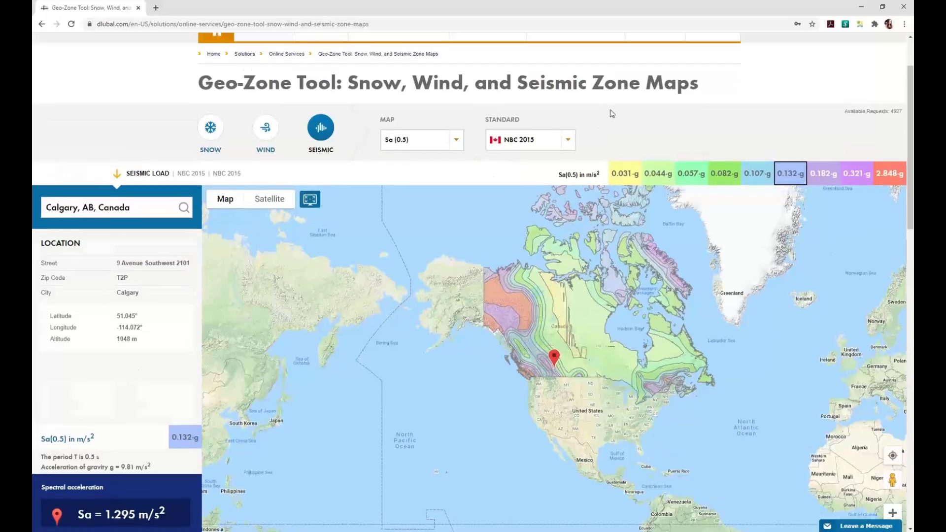
pyautogui.moveTo(610, 110)
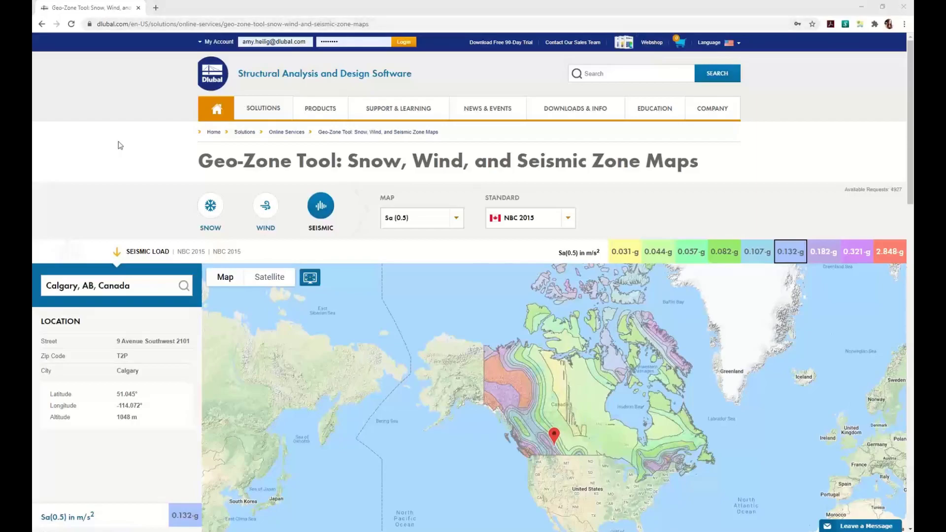
# Step: Switch back to RFEM and set the spectral accelerations Sa(0.2) to 0.190, Sa(0.5) to 0.132 and Sa(1.0) to 0.100
pyautogui.press('super+Tab')
pyautogui.click(372, 114)
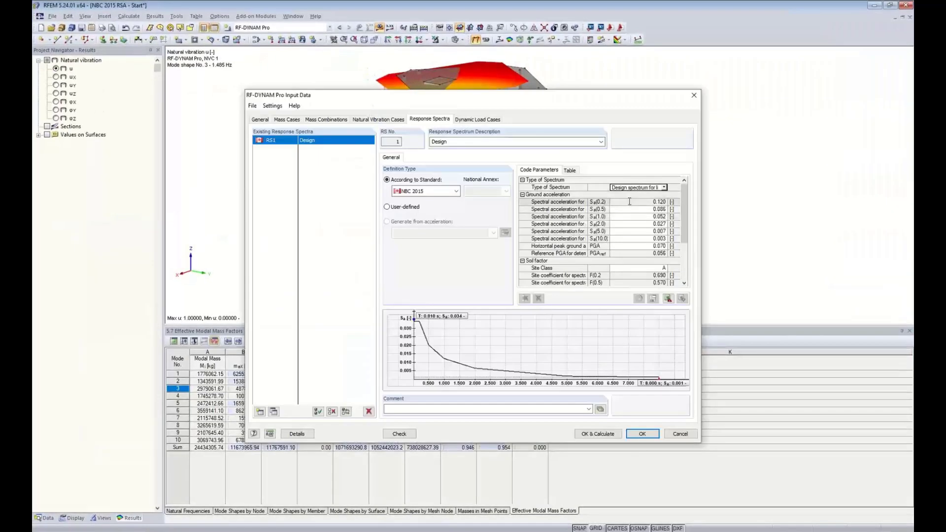
pyautogui.click(629, 202)
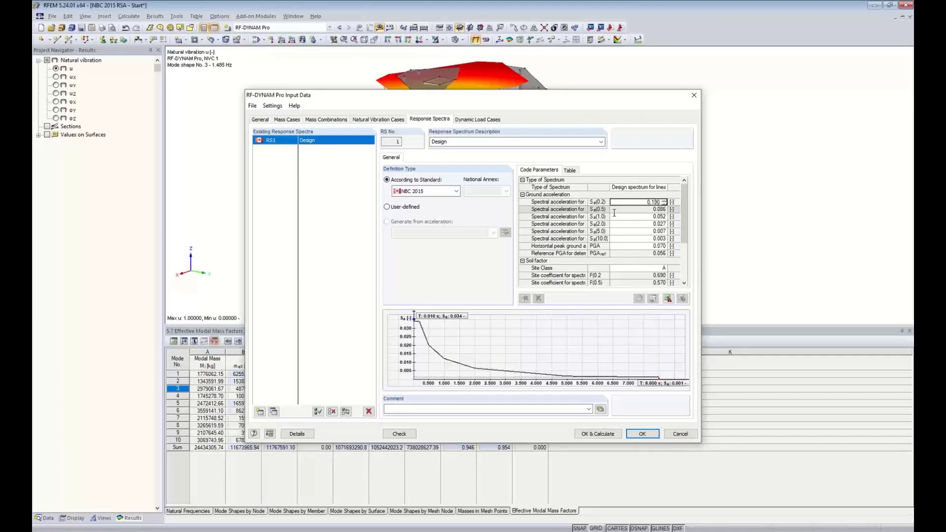
pyautogui.click(615, 210)
pyautogui.write('0')
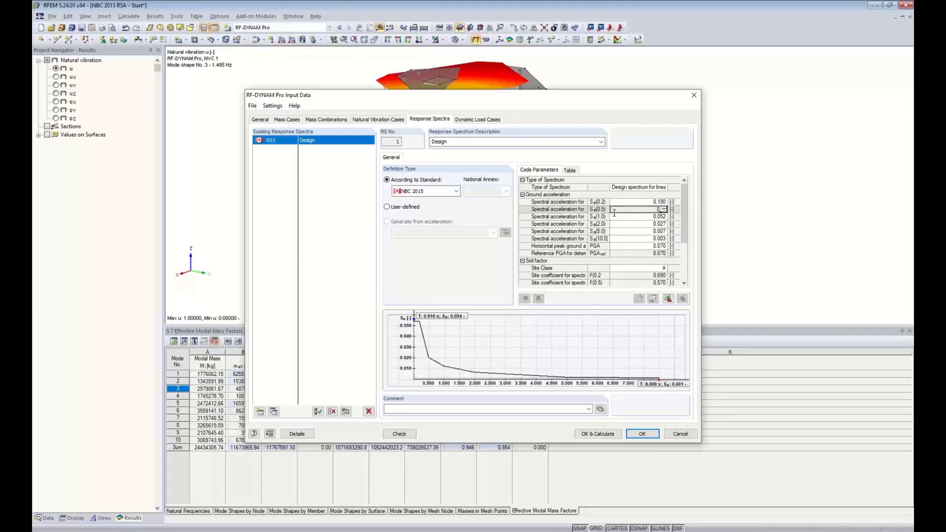
pyautogui.write('.132')
pyautogui.press('Return')
pyautogui.write('0.1')
pyautogui.press('Return')
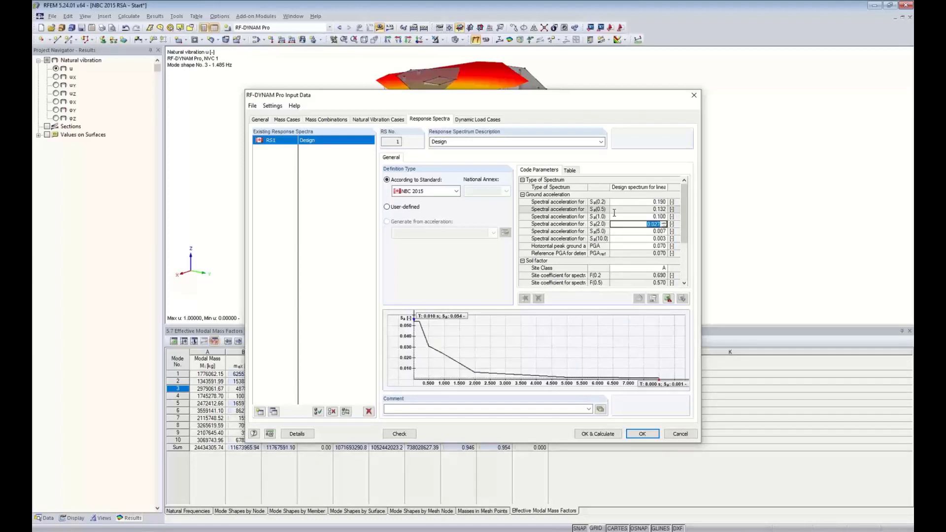
# Step: Set the spectral accelerations Sa(2.0) to 0.043, Sa(5.0) to 0.010 and Sa(10.0) to 0.006, and the horizontal peak ground acceleration PGA to 0.12
pyautogui.write('0.043')
pyautogui.press('Return')
pyautogui.write('0.010')
pyautogui.press('Return')
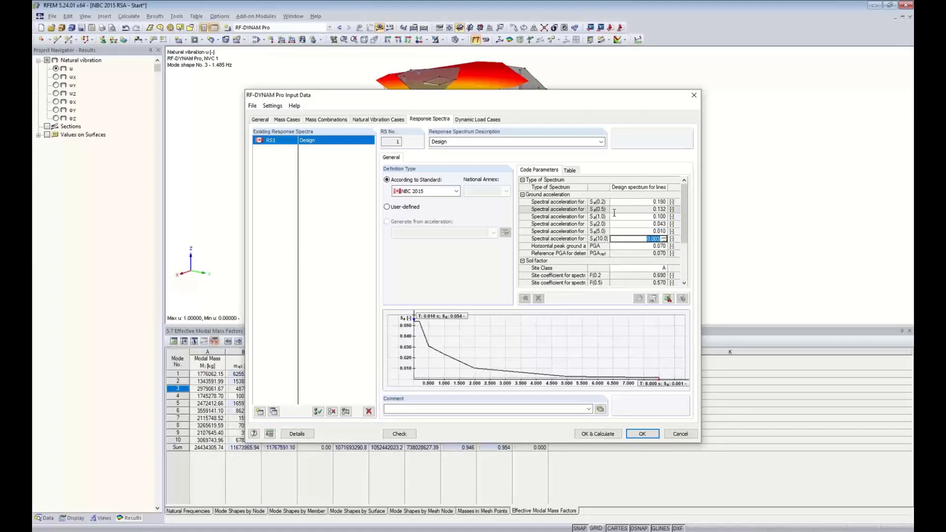
pyautogui.write('0.006')
pyautogui.press('Return')
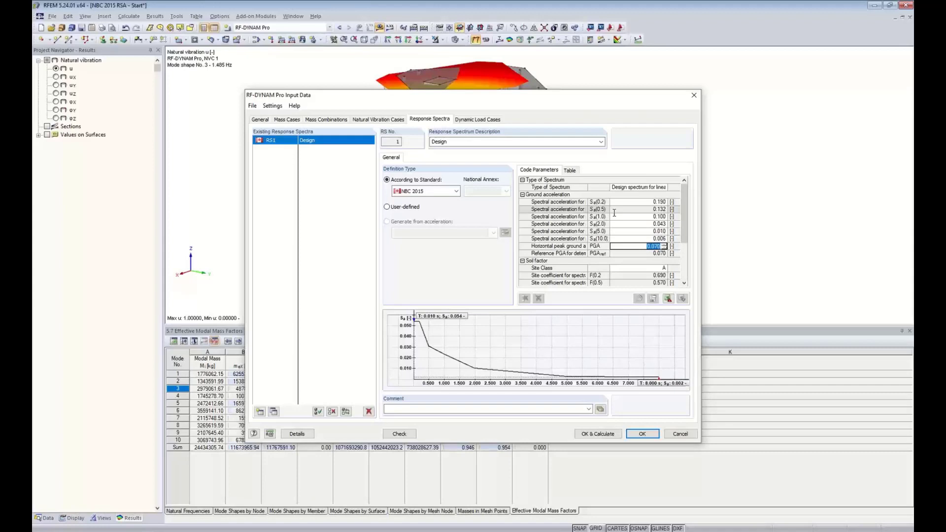
pyautogui.write('0.12')
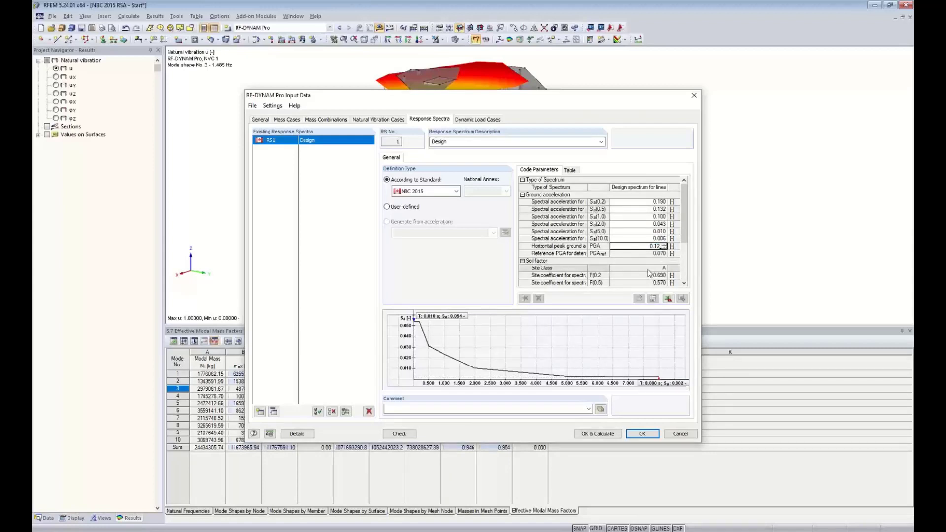
pyautogui.press('Return')
# Step: Set the site class to C and the importance category to Normal, and review the code parameters of the response spectrum
pyautogui.scroll(-5, 665, 237)
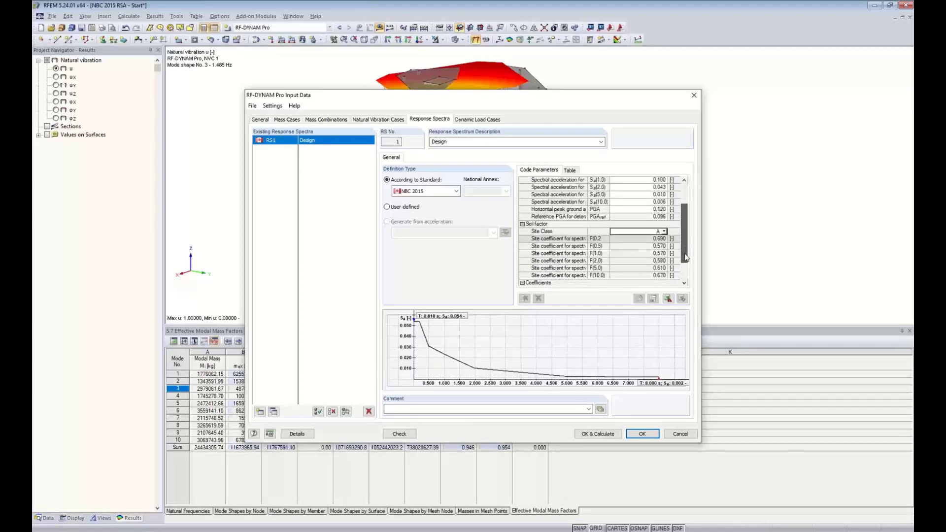
pyautogui.click(664, 232)
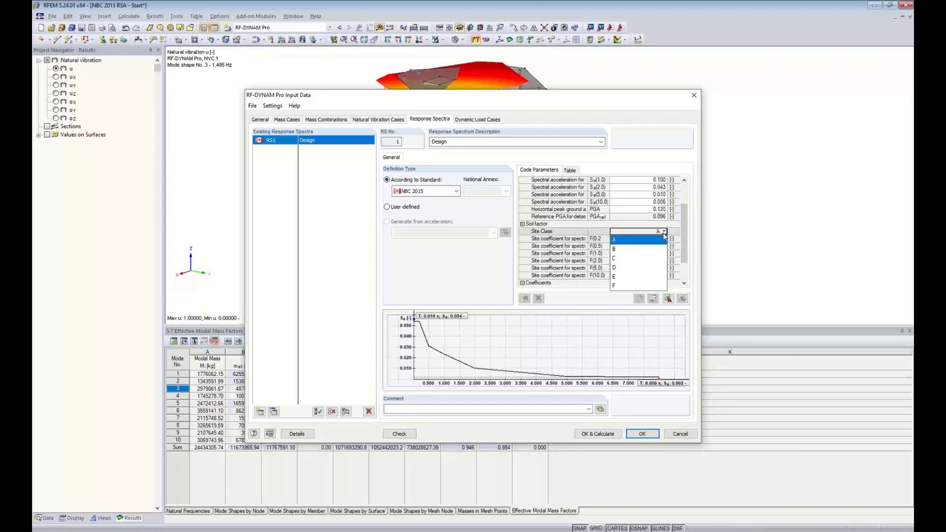
pyautogui.click(621, 260)
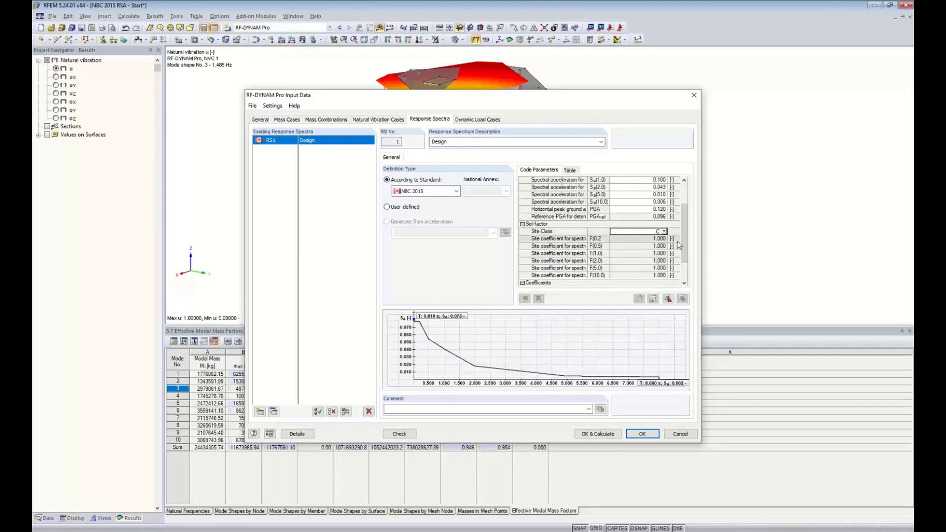
pyautogui.scroll(-2, 685, 262)
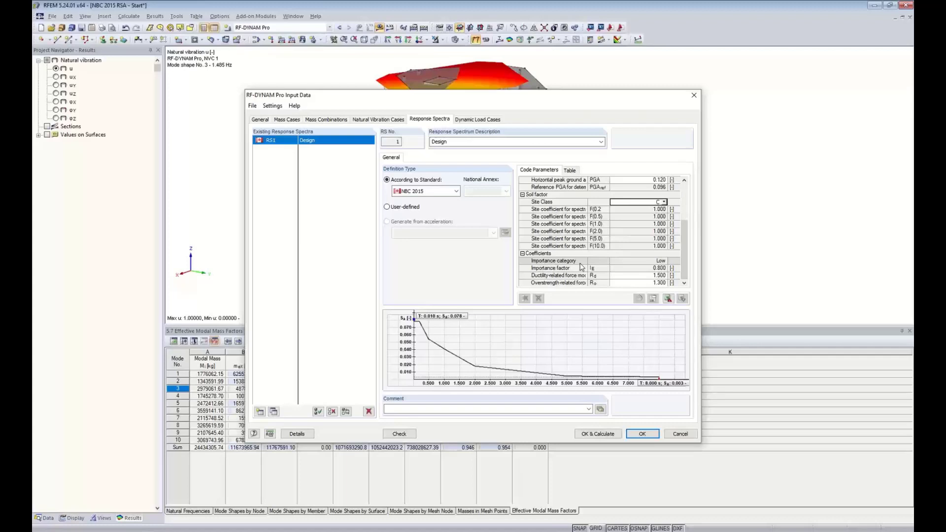
pyautogui.click(653, 262)
pyautogui.click(664, 261)
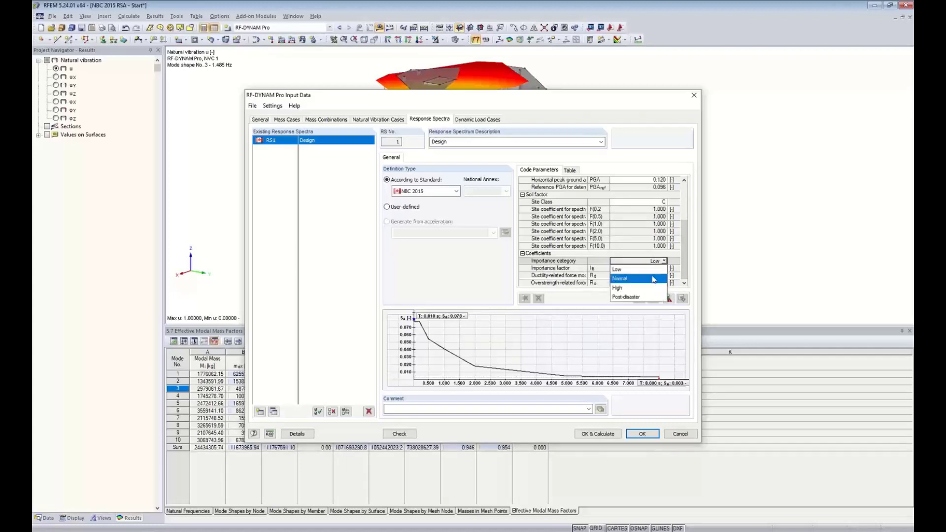
pyautogui.click(654, 278)
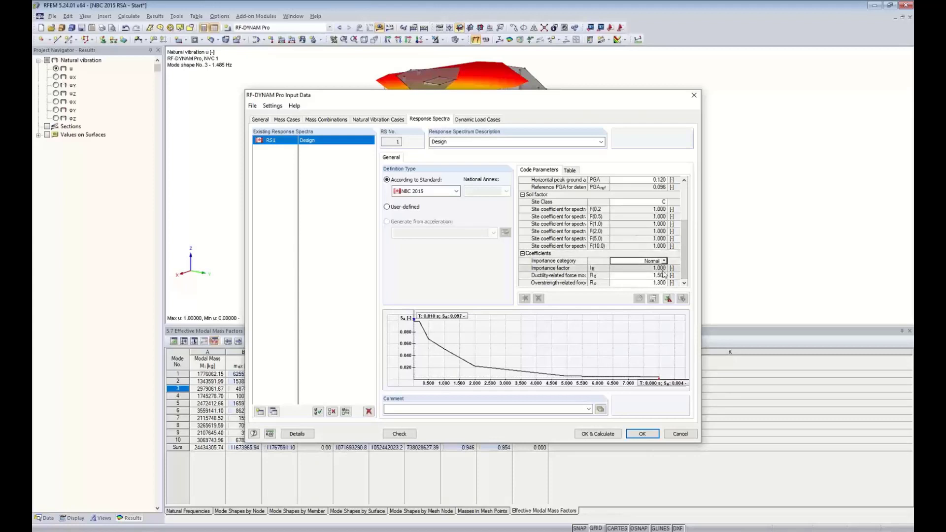
pyautogui.moveTo(683, 259); pyautogui.dragTo(688, 227)
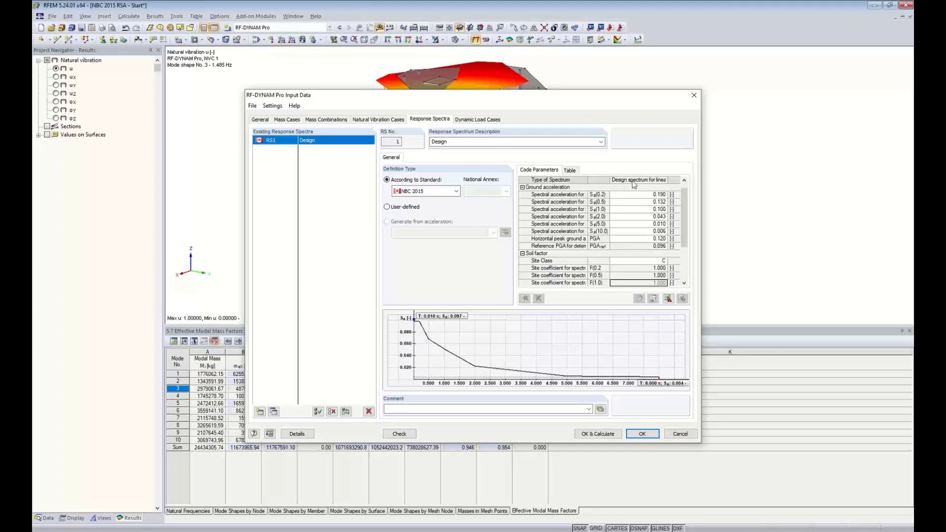
pyautogui.moveTo(682, 209); pyautogui.dragTo(682, 246)
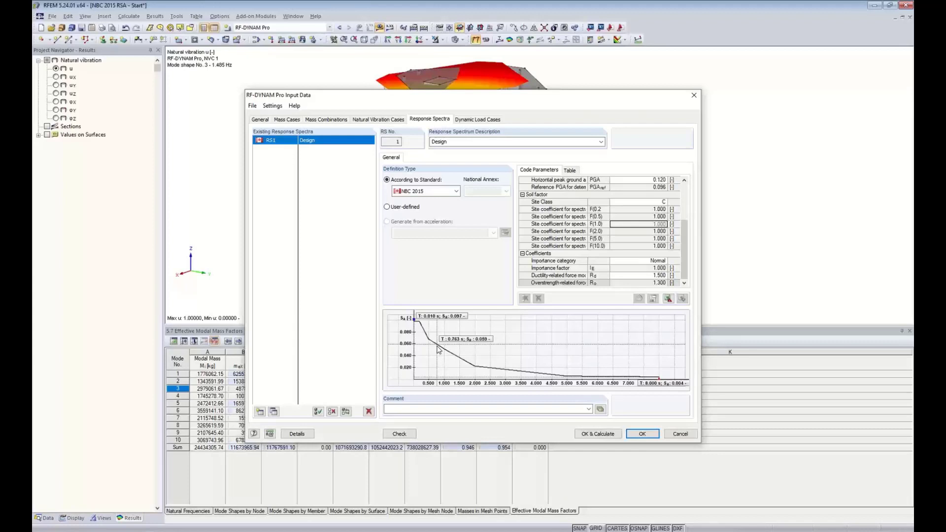
# Step: Describe dynamic load case DLC1 as Design and keep natural vibration case NVC1 assigned to it
pyautogui.click(477, 122)
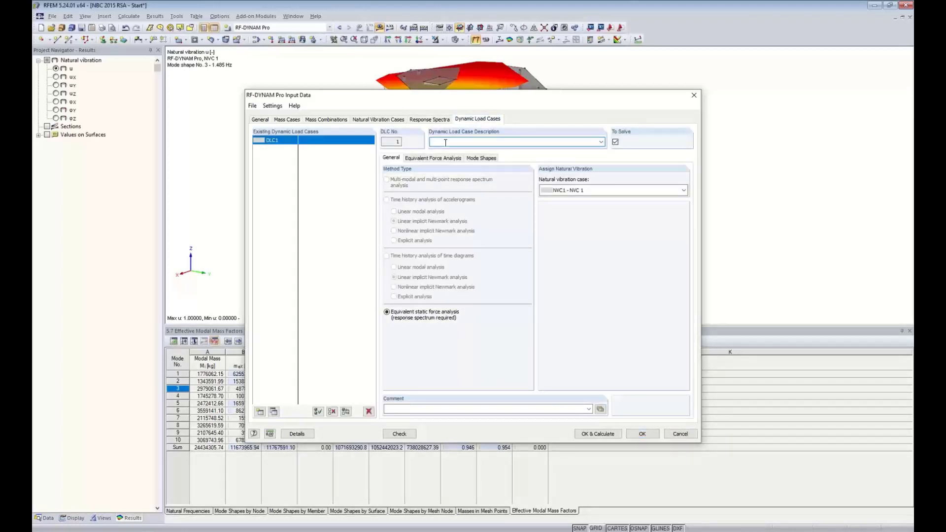
pyautogui.write('Design')
pyautogui.click(580, 191)
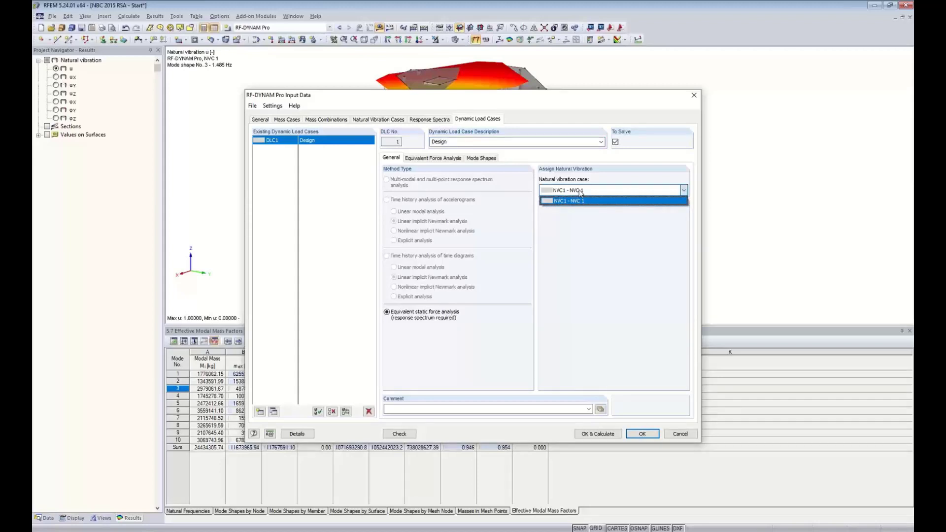
pyautogui.click(581, 193)
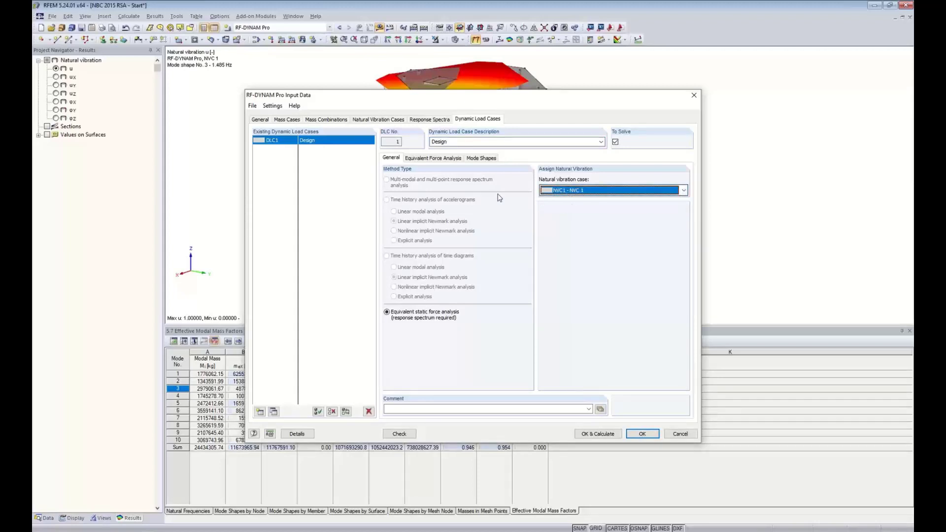
# Step: Assign response spectrum RS1 - Design to the X and Y directions for the equivalent force analysis
pyautogui.click(433, 159)
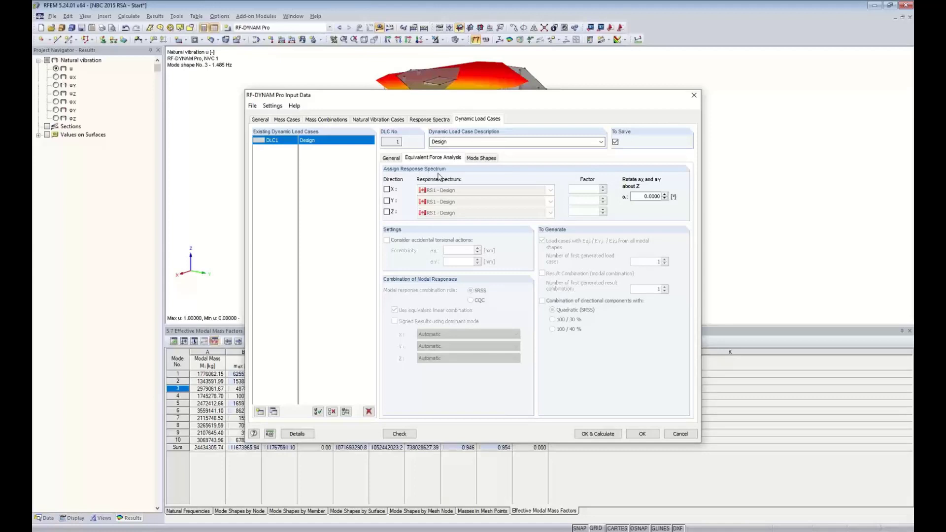
pyautogui.click(387, 189)
pyautogui.click(387, 200)
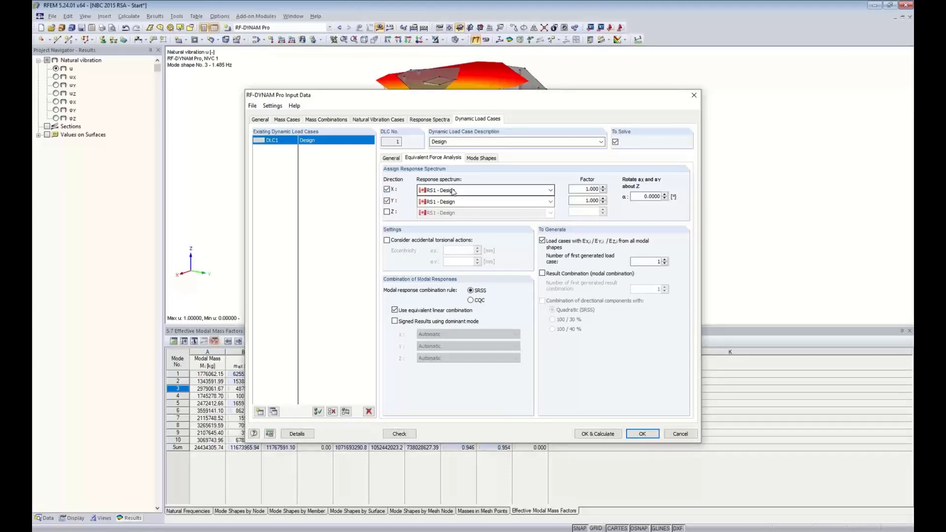
pyautogui.click(449, 191)
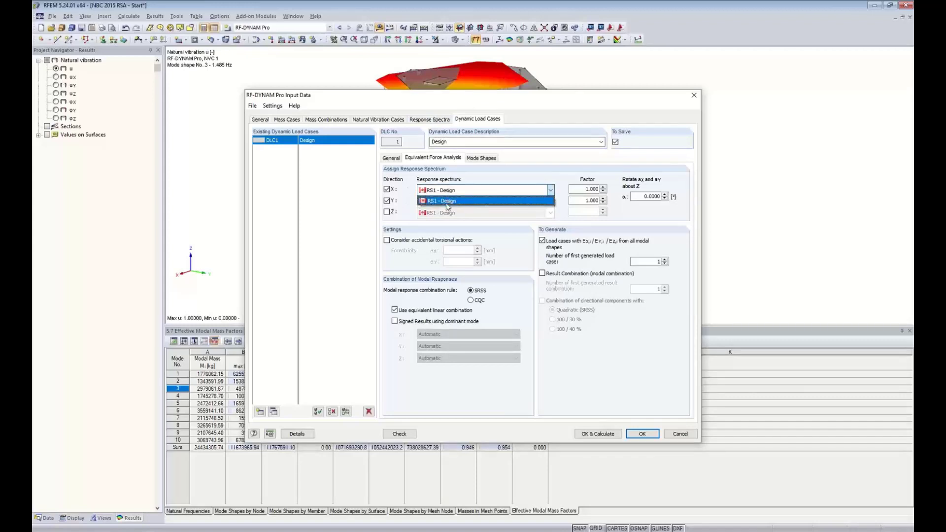
pyautogui.click(447, 204)
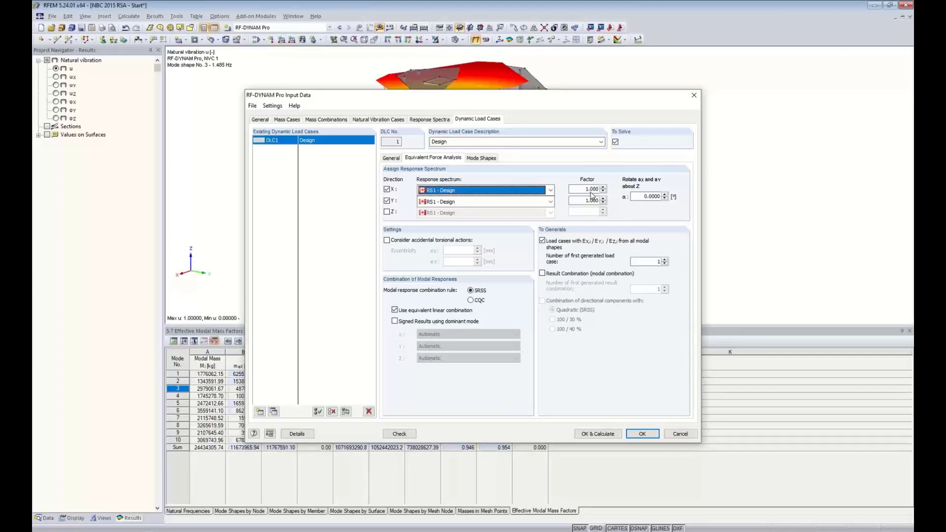
# Step: Consider accidental torsional actions in the equivalent force analysis, with eccentricities eX and eY of 2000 mm
pyautogui.click(387, 241)
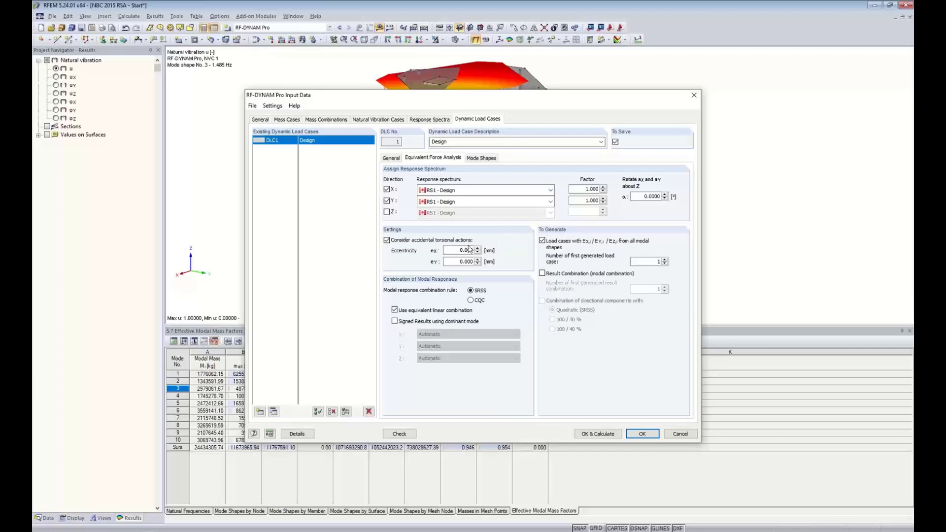
pyautogui.click(460, 251)
pyautogui.moveTo(490, 245); pyautogui.dragTo(528, 242)
pyautogui.moveTo(536, 97); pyautogui.dragTo(520, 202)
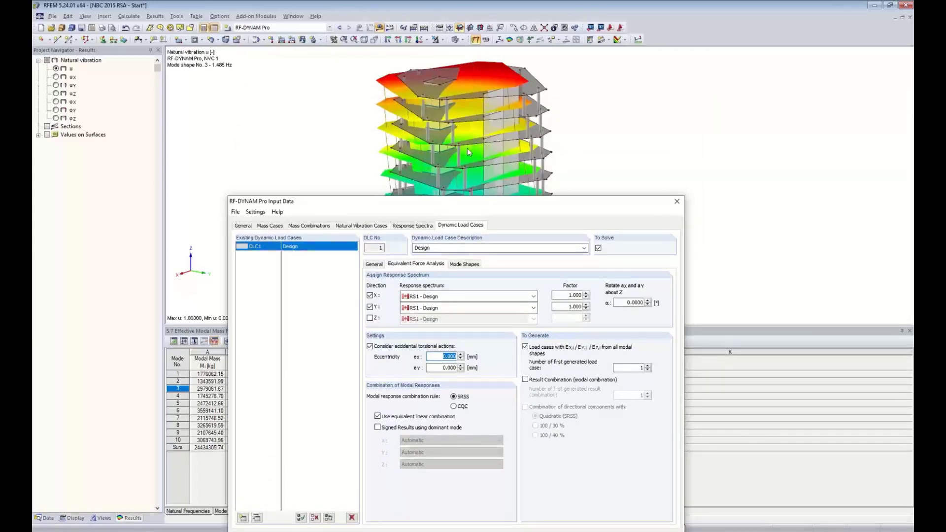
pyautogui.moveTo(481, 203); pyautogui.dragTo(505, 87)
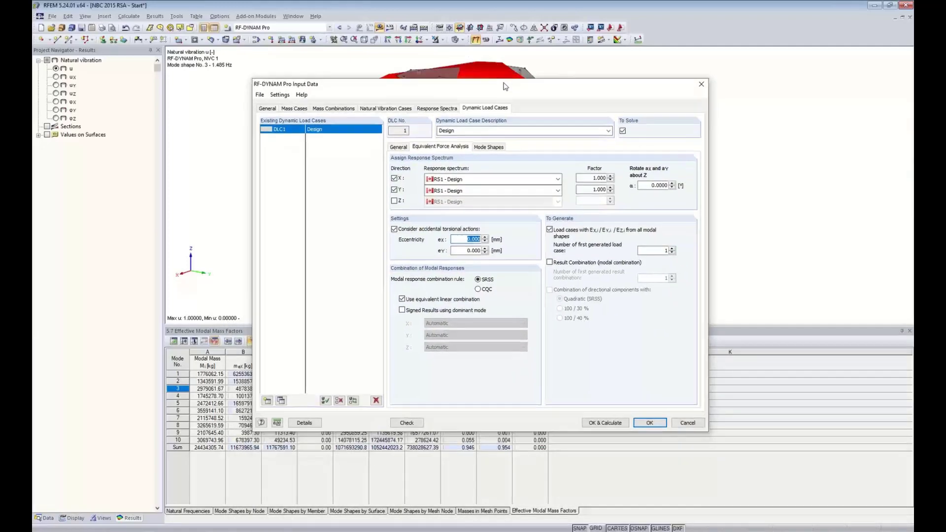
pyautogui.write('2')
pyautogui.press('Tab')
pyautogui.write('20')
pyautogui.press('Tab')
# Step: Switch to the PowerPoint slide show and review the Equivalent Loads slide
pyautogui.press('super+Tab')
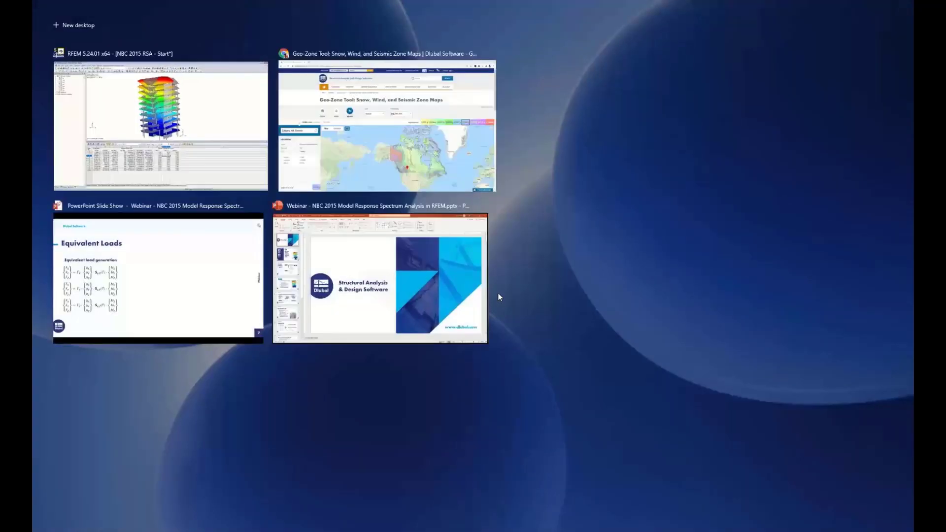
pyautogui.click(197, 284)
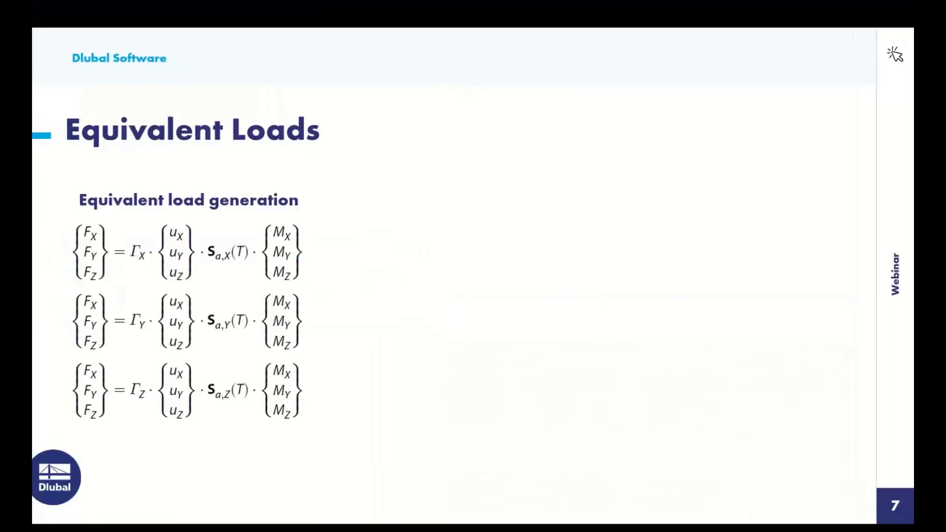
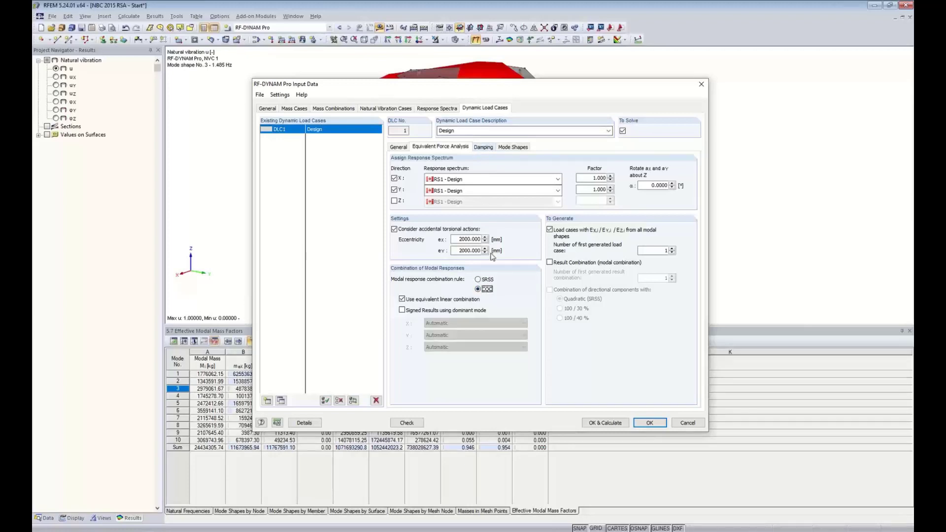
# Step: Combine the modal responses with the CQC rule and enable signed results using the dominant mode, leaving the modes on Automatic
pyautogui.click(478, 279)
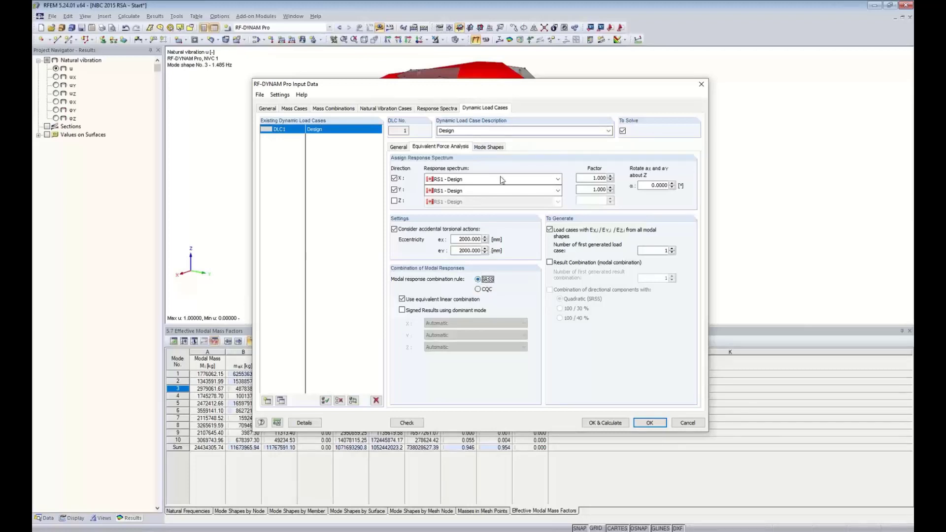
pyautogui.click(478, 289)
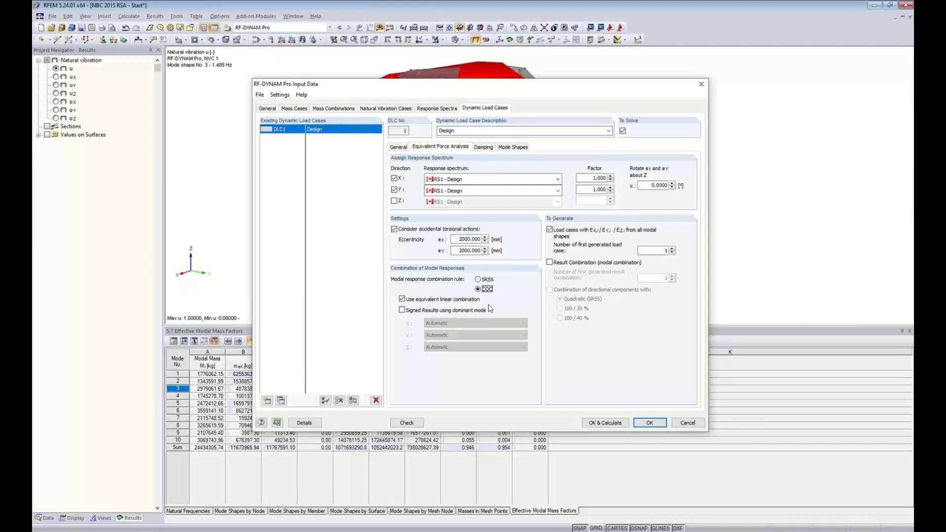
pyautogui.click(403, 310)
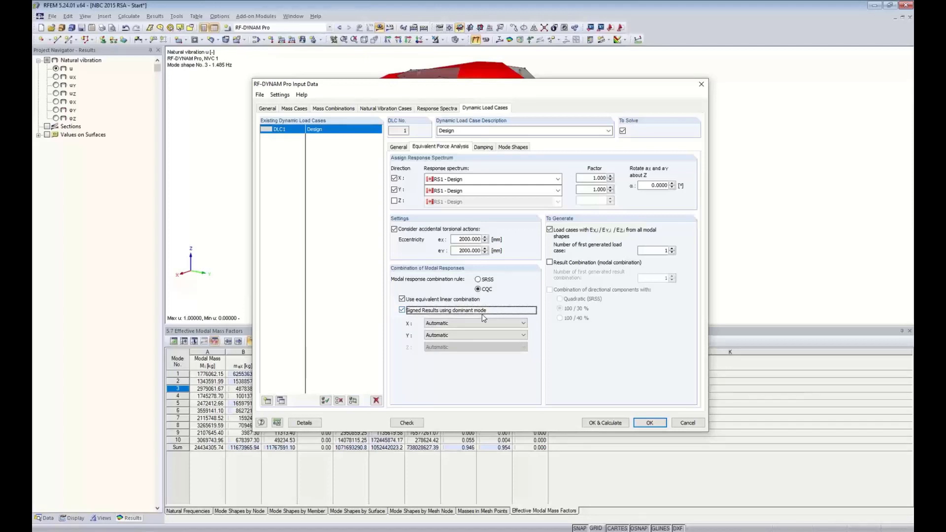
pyautogui.click(512, 147)
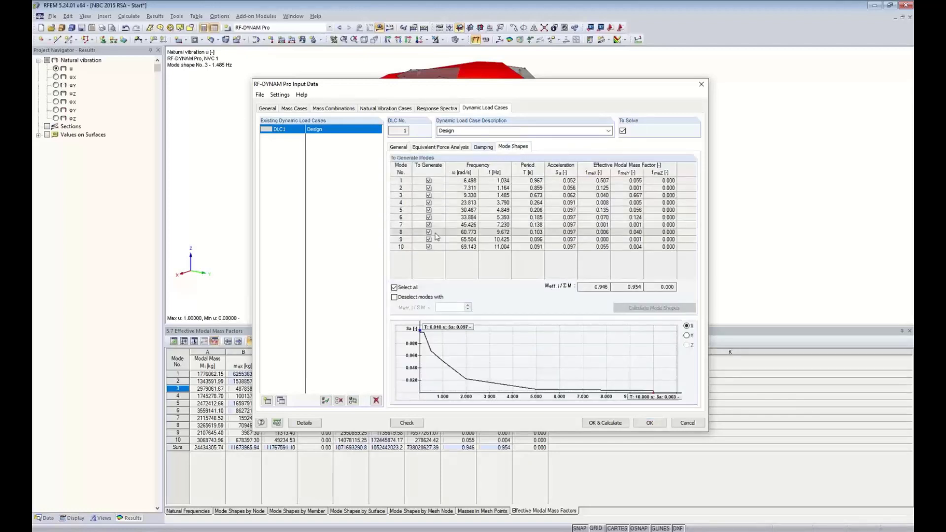
pyautogui.click(440, 147)
pyautogui.click(447, 323)
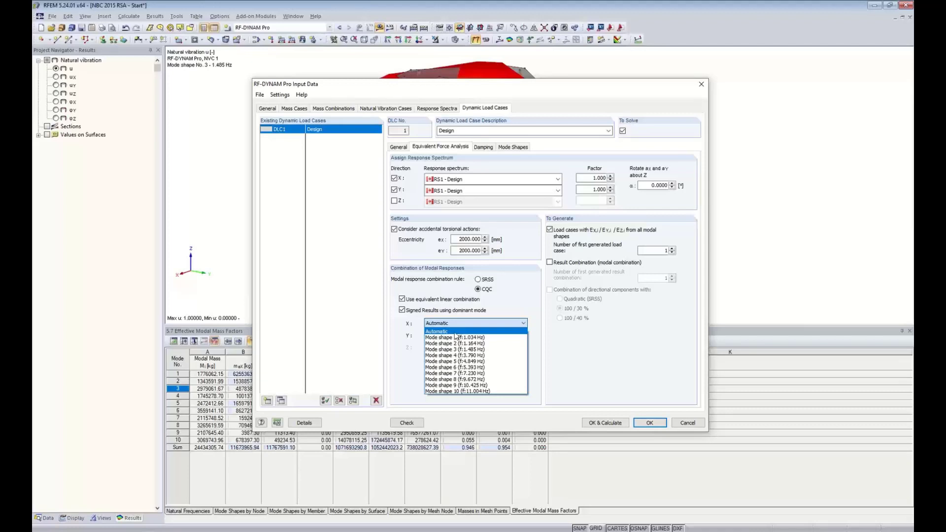
pyautogui.click(551, 338)
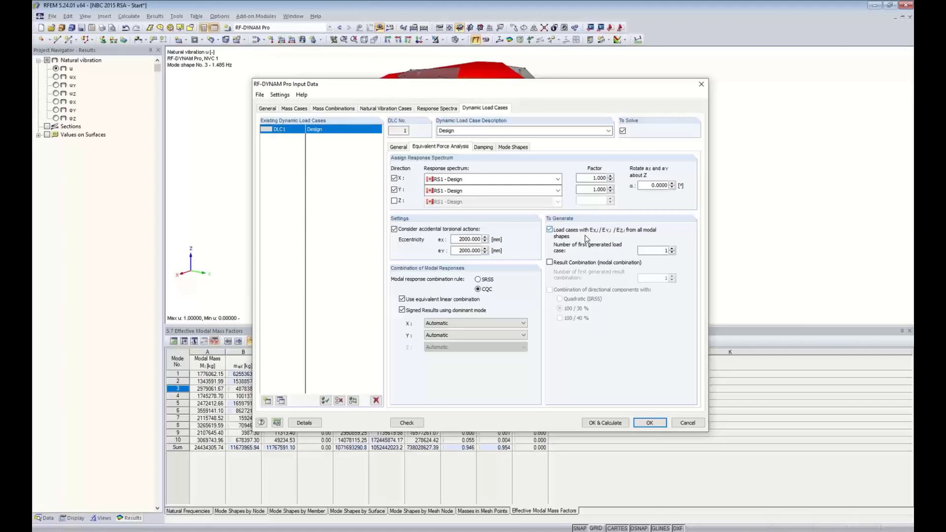
# Step: Enable generation of result combinations for the modal combination and for the combination of directional components
pyautogui.click(550, 262)
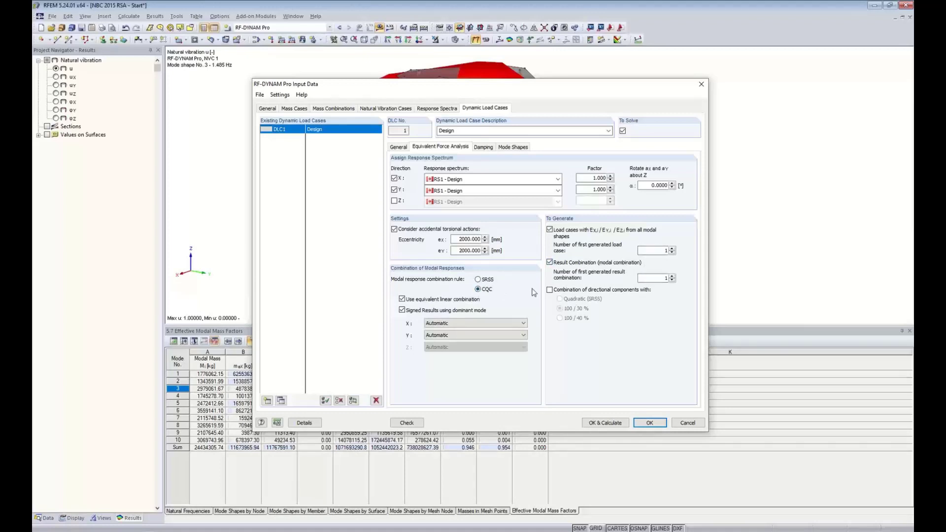
pyautogui.click(549, 289)
# Step: Define the damping of DLC1 as uniform Lehr's damping with D = 0.050
pyautogui.click(483, 148)
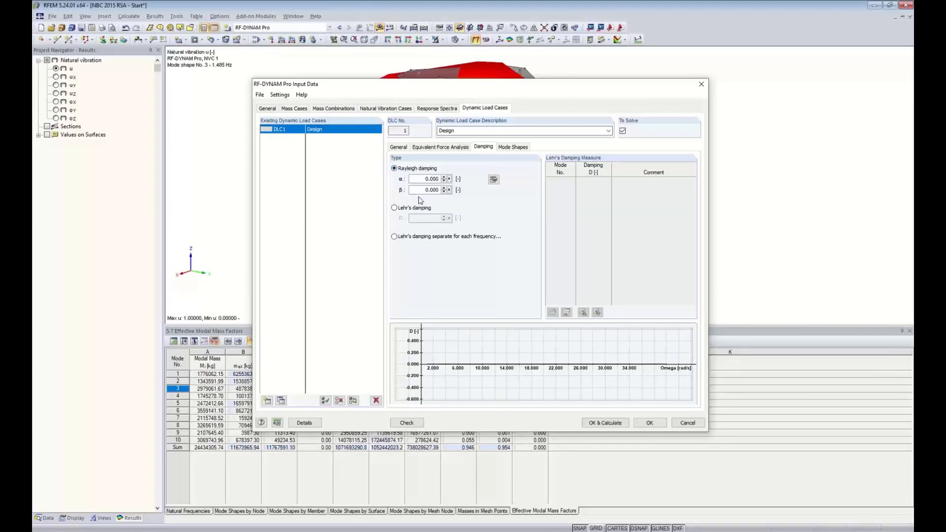
pyautogui.click(411, 208)
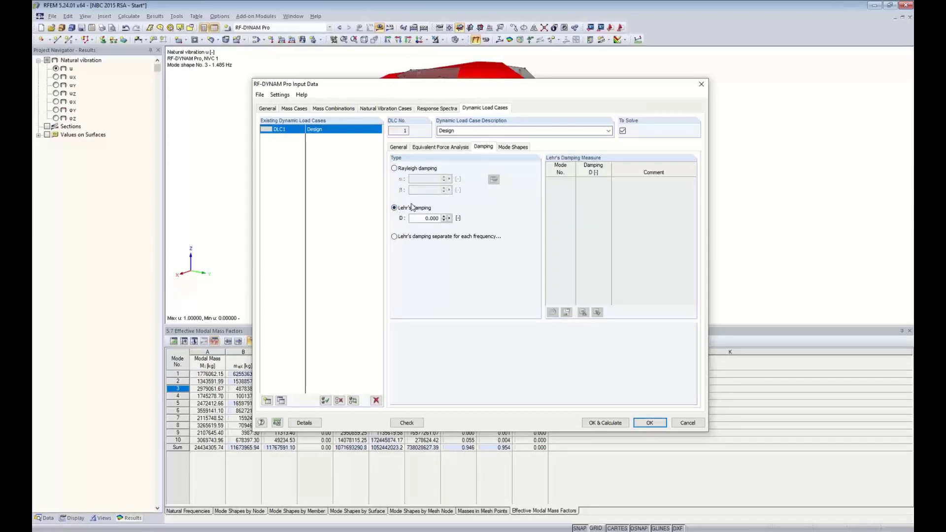
pyautogui.moveTo(423, 218); pyautogui.dragTo(475, 218)
pyautogui.write('0.05')
pyautogui.click(394, 237)
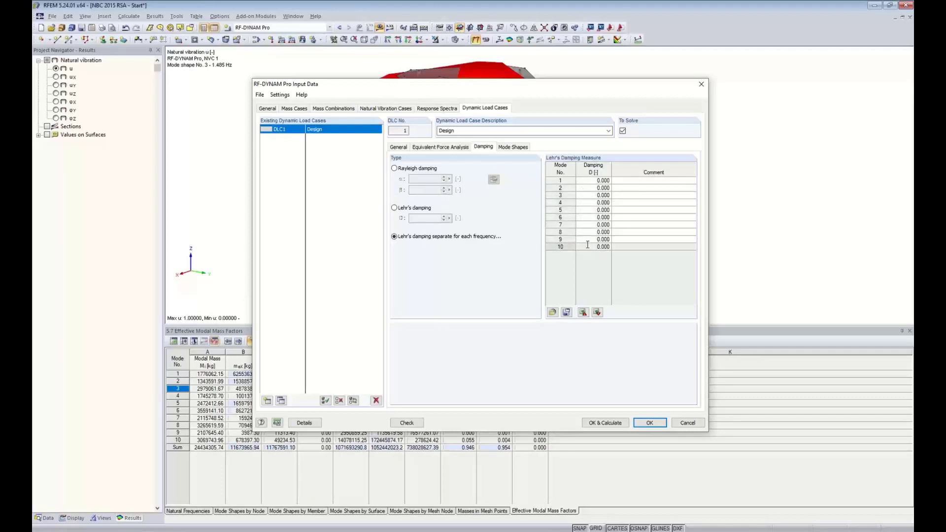
pyautogui.click(394, 208)
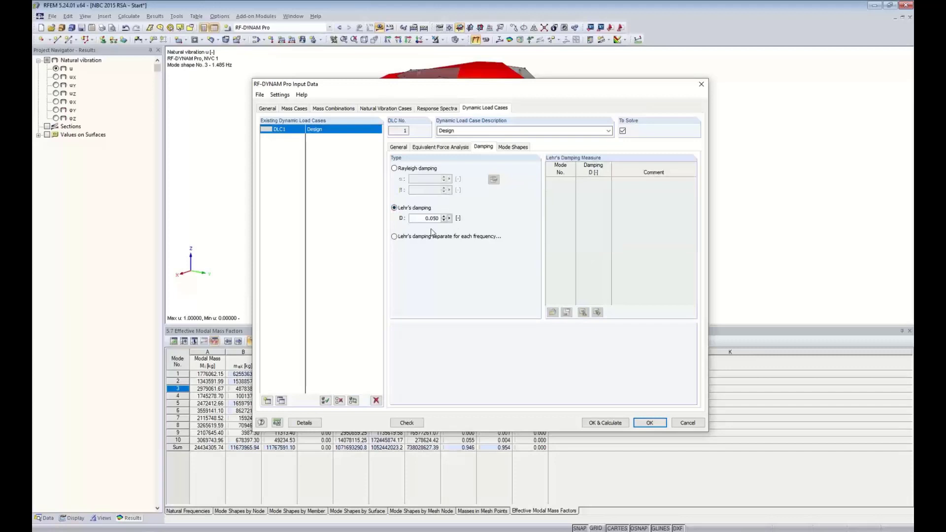
# Step: Deselect mode shapes with an effective modal mass factor below 0.050, keep mode 10 selected, and accept the RF-DYNAM Pro input
pyautogui.click(508, 148)
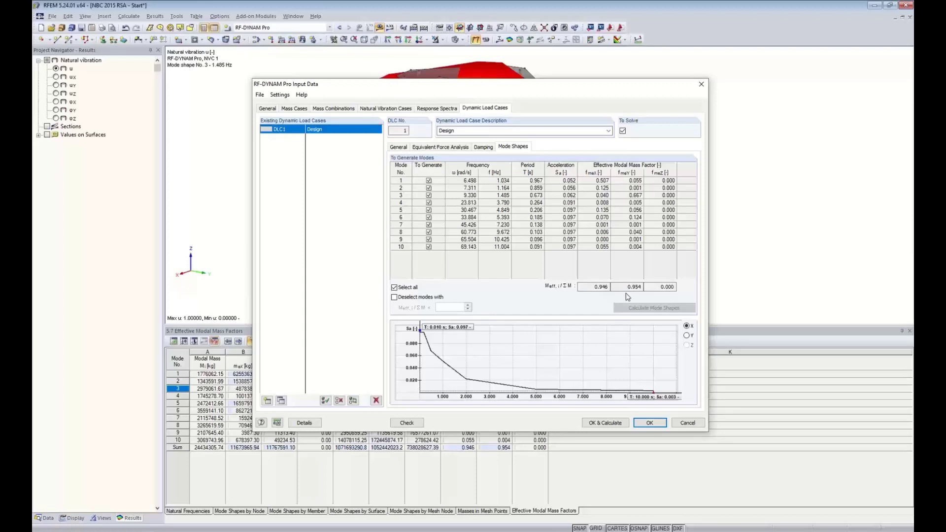
pyautogui.click(394, 297)
pyautogui.click(428, 247)
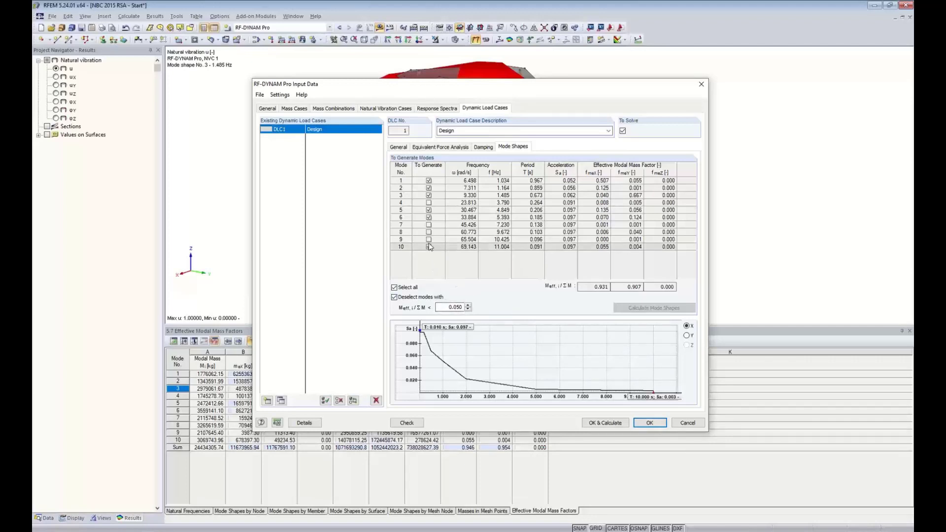
pyautogui.click(428, 246)
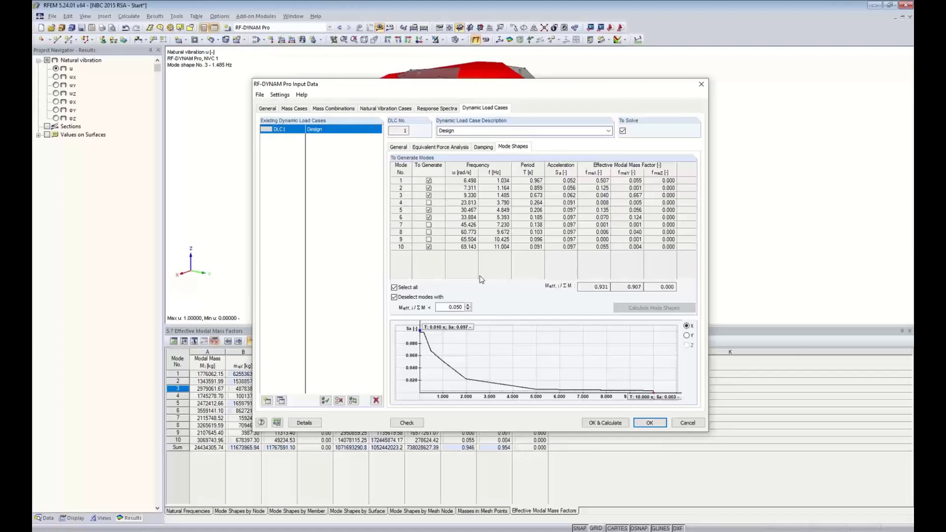
pyautogui.click(650, 423)
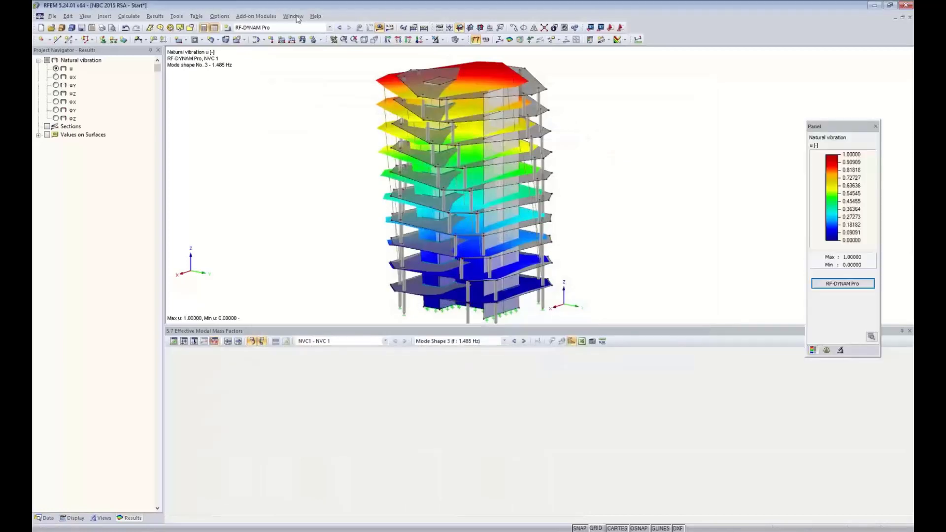
# Step: Switch to the NBC 2015 RSA - DLC1 Results model and examine its equivalent loads table for DLC1 - Design
pyautogui.click(297, 17)
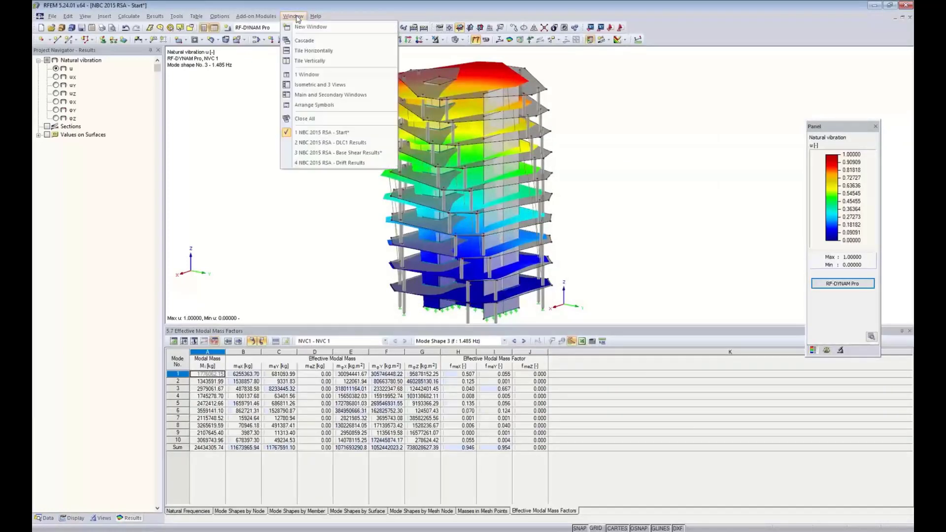
pyautogui.click(329, 143)
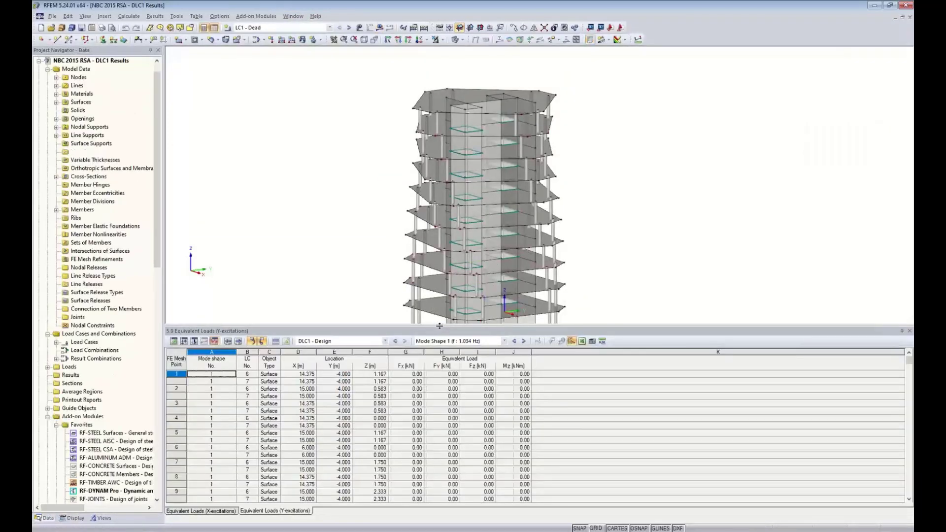
pyautogui.moveTo(446, 359); pyautogui.dragTo(419, 356)
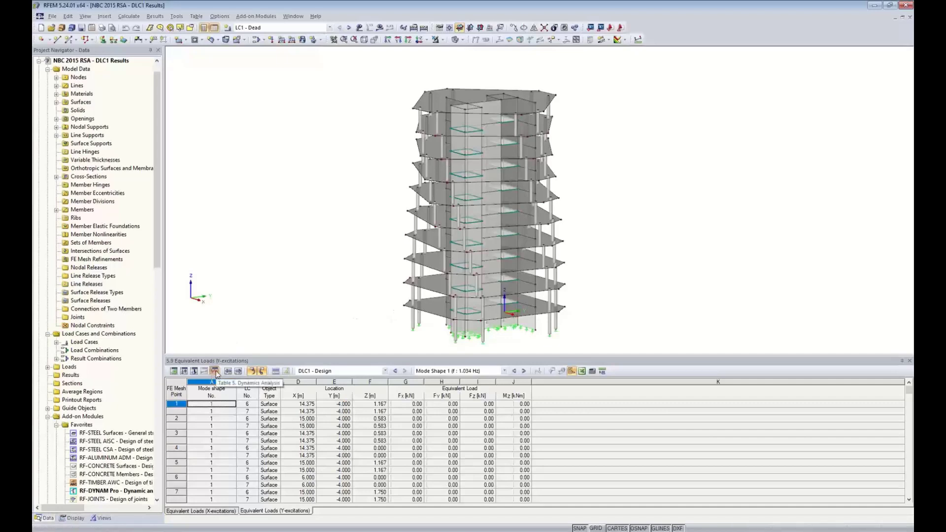
pyautogui.click(385, 371)
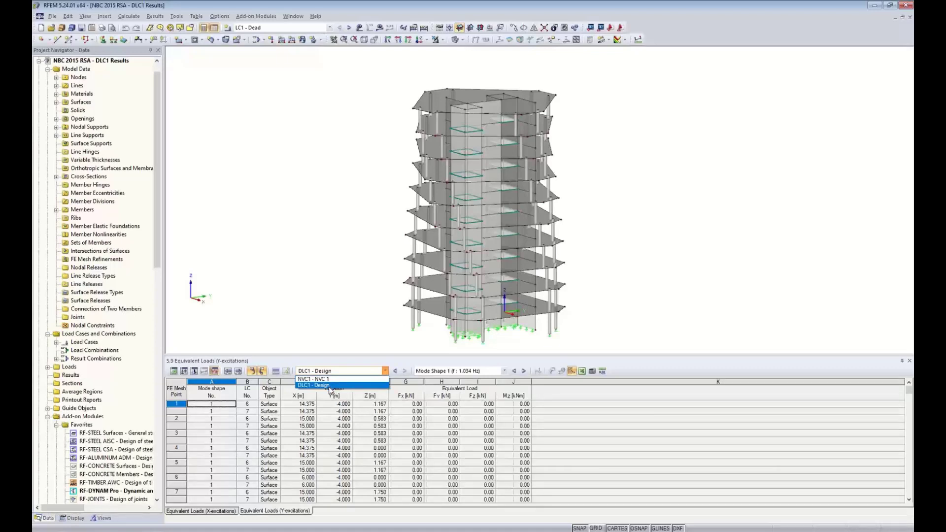
pyautogui.click(353, 325)
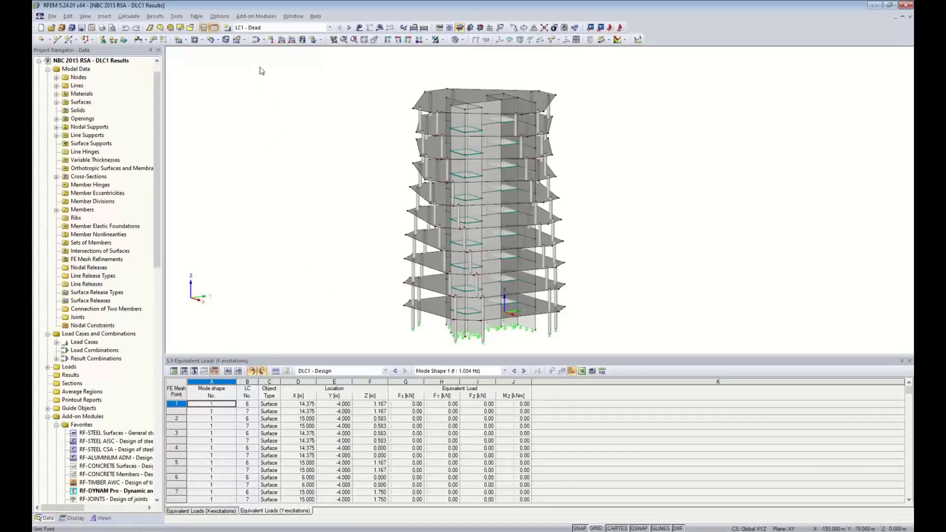
# Step: Review the load cases generated from DLC1 and make LC4, mode shape 1 in direction X with torsion +, the current load case
pyautogui.click(256, 40)
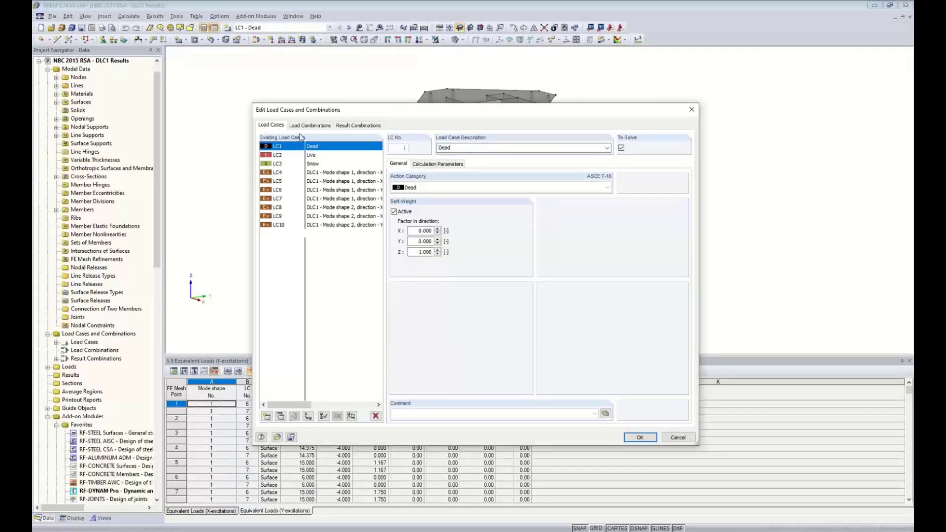
pyautogui.moveTo(312, 111); pyautogui.dragTo(312, 97)
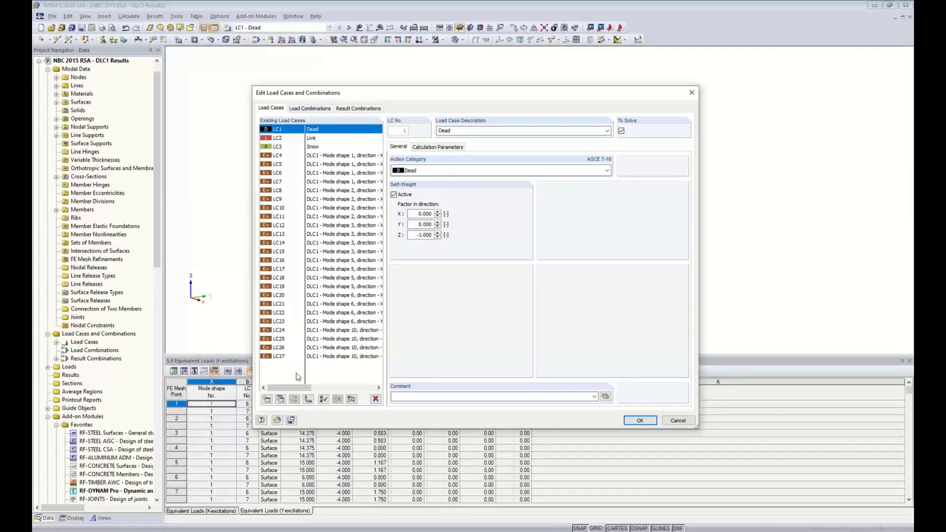
pyautogui.moveTo(293, 392); pyautogui.dragTo(304, 391)
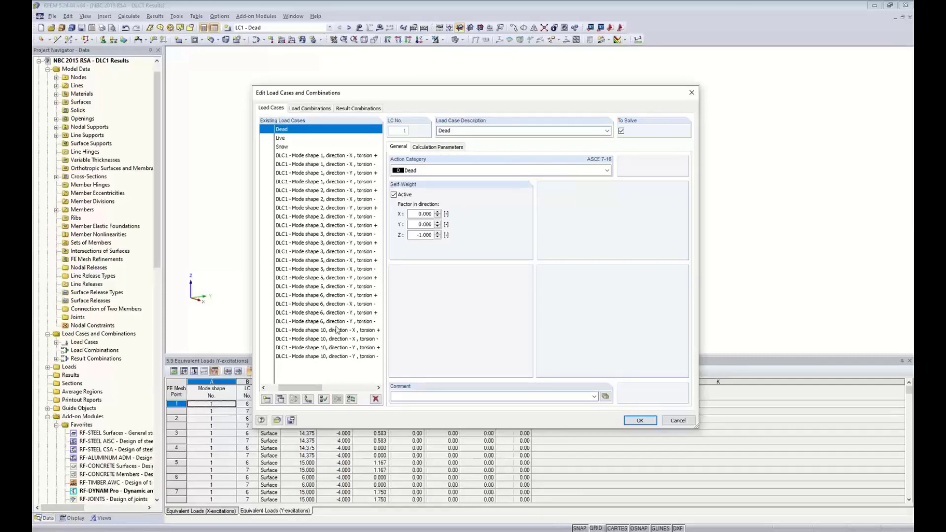
pyautogui.click(363, 156)
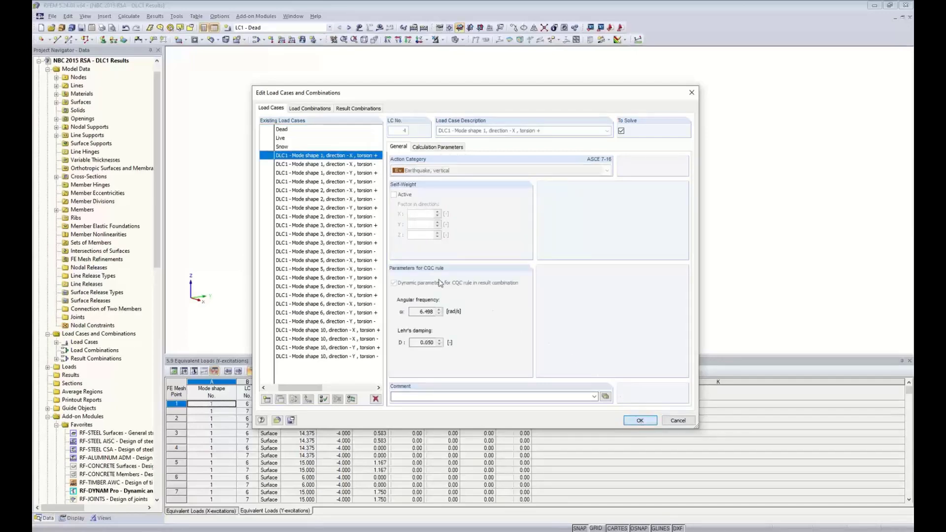
pyautogui.press('Return')
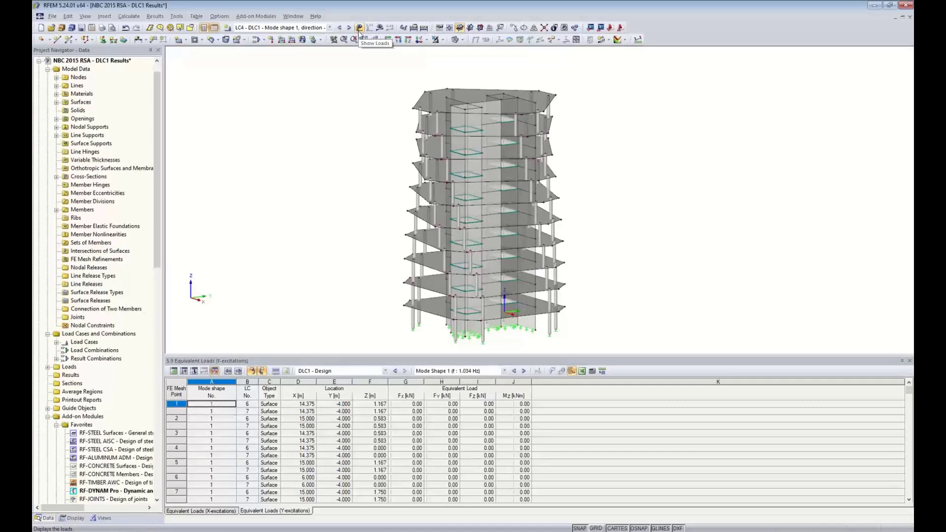
# Step: Isolate the building's roof slab surface in visibility mode and clear the selection
pyautogui.click(438, 101)
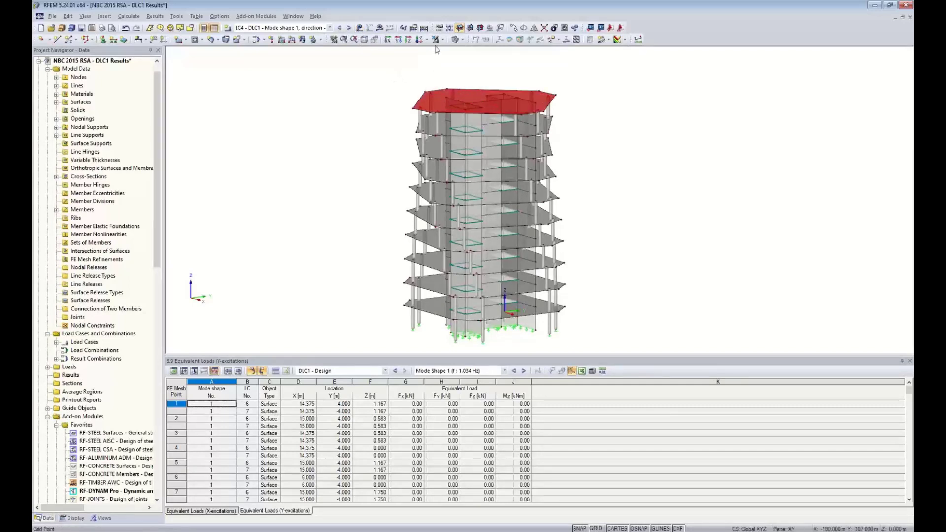
pyautogui.click(444, 40)
pyautogui.click(447, 51)
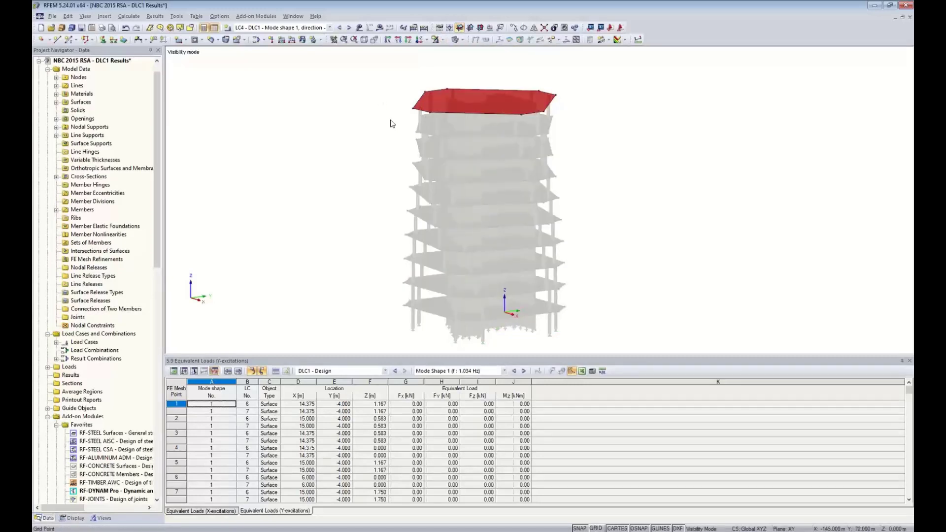
pyautogui.keyDown('ctrl'); pyautogui.moveTo(385, 118); pyautogui.dragTo(337, 156, button='middle'); pyautogui.keyUp('ctrl')
pyautogui.scroll(5, 379, 148)
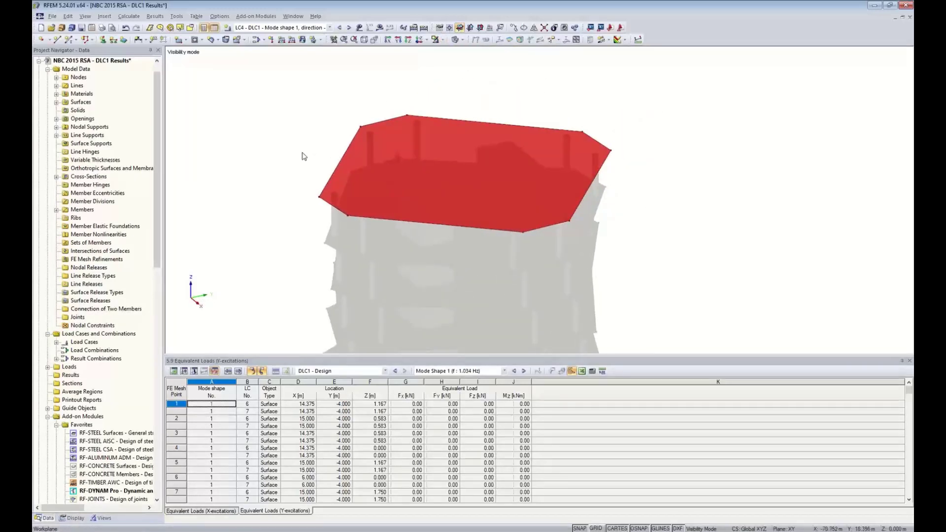
pyautogui.click(322, 94)
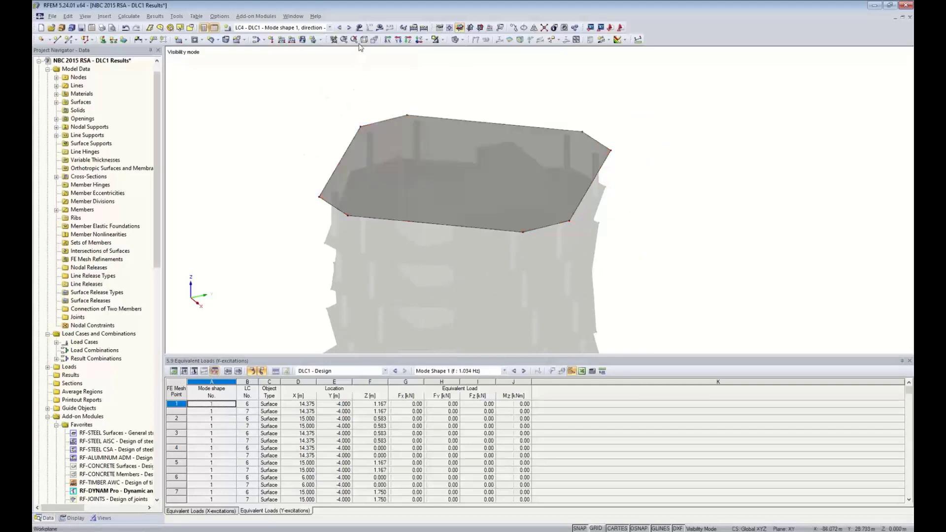
# Step: Display the LC4 loads on the roof slab, examine the equivalent forces and torsional moments at its corners, and hide the loads again
pyautogui.click(359, 27)
pyautogui.moveTo(289, 185); pyautogui.dragTo(332, 158, button='middle')
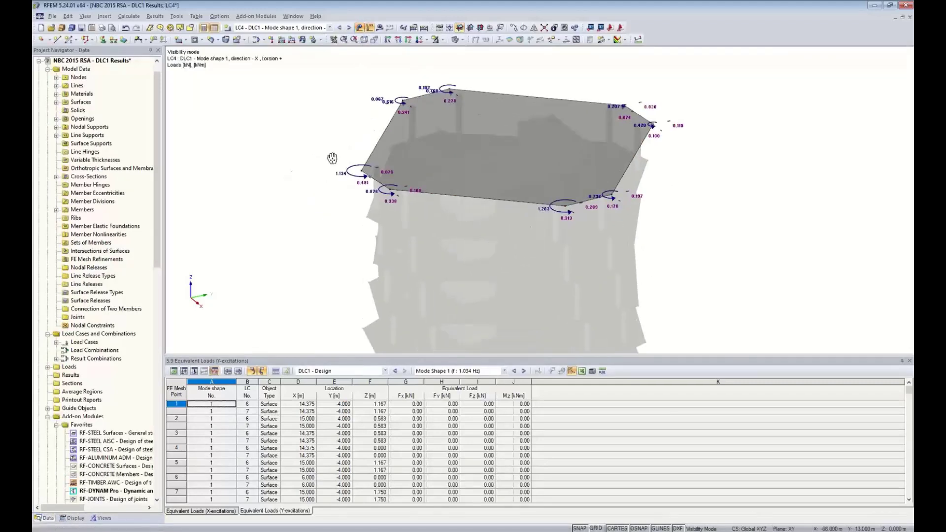
pyautogui.scroll(3, 344, 138)
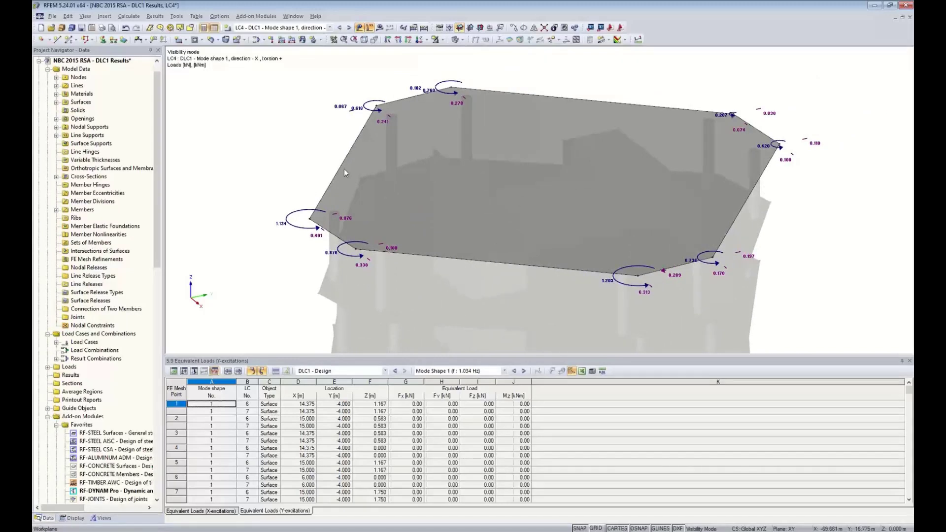
pyautogui.scroll(3, 331, 238)
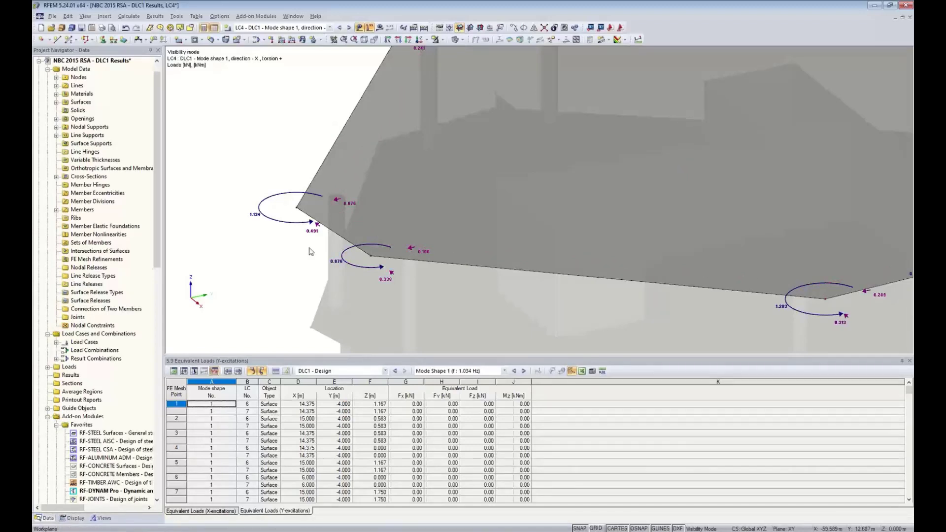
pyautogui.scroll(5, 296, 242)
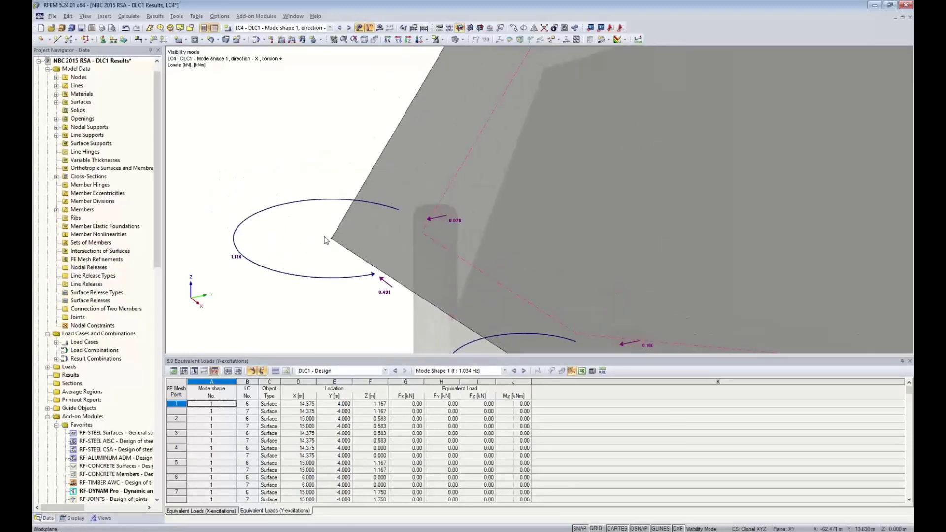
pyautogui.click(381, 279)
pyautogui.scroll(-5, 340, 248)
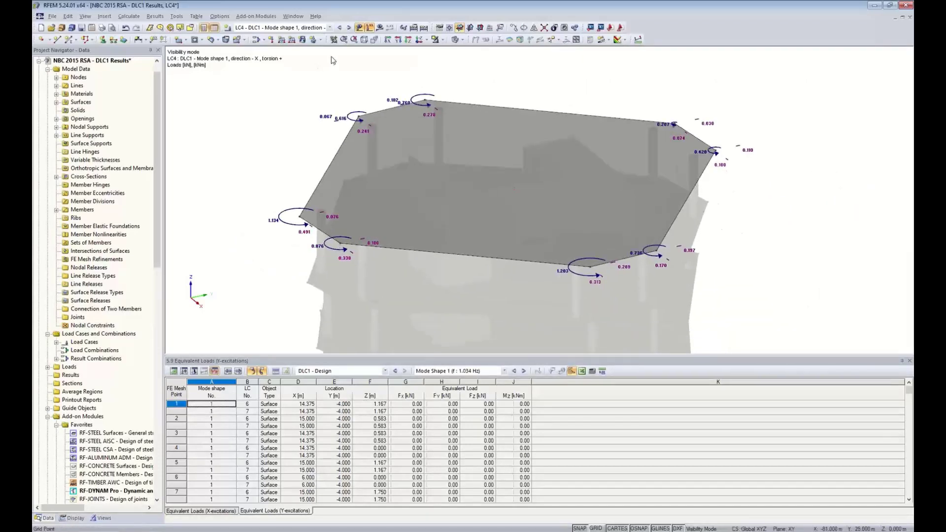
pyautogui.click(359, 27)
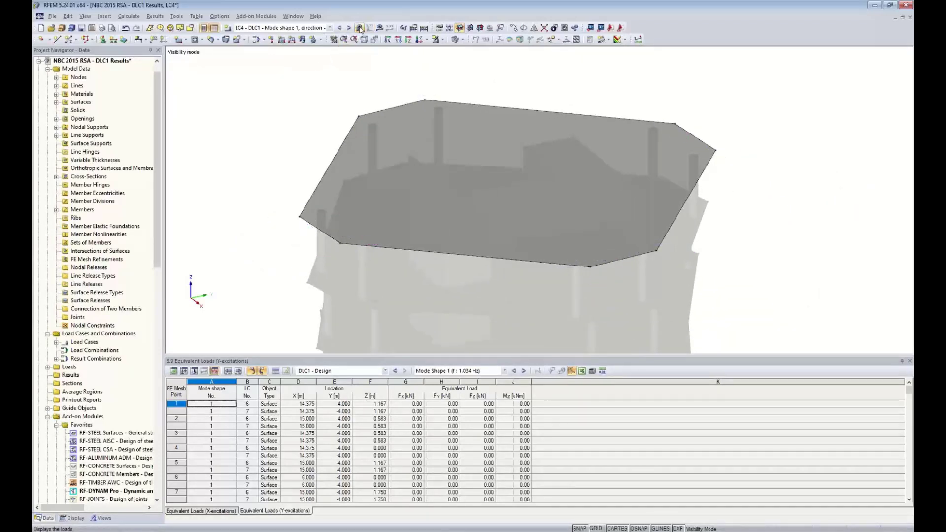
# Step: Open the load cases and combinations and review the loading and calculation parameters of result combination RC1, DLC1 - Result Envelope - X
pyautogui.click(257, 40)
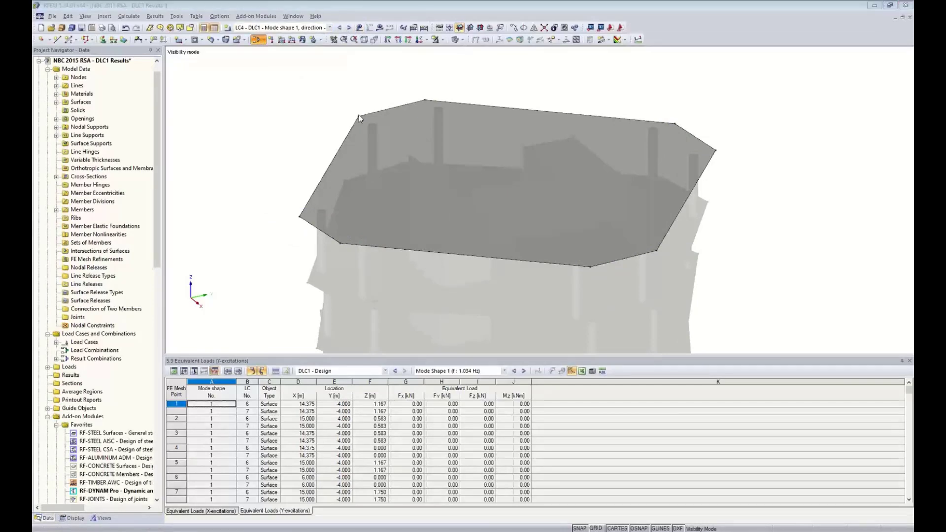
pyautogui.moveTo(366, 111); pyautogui.dragTo(381, 87)
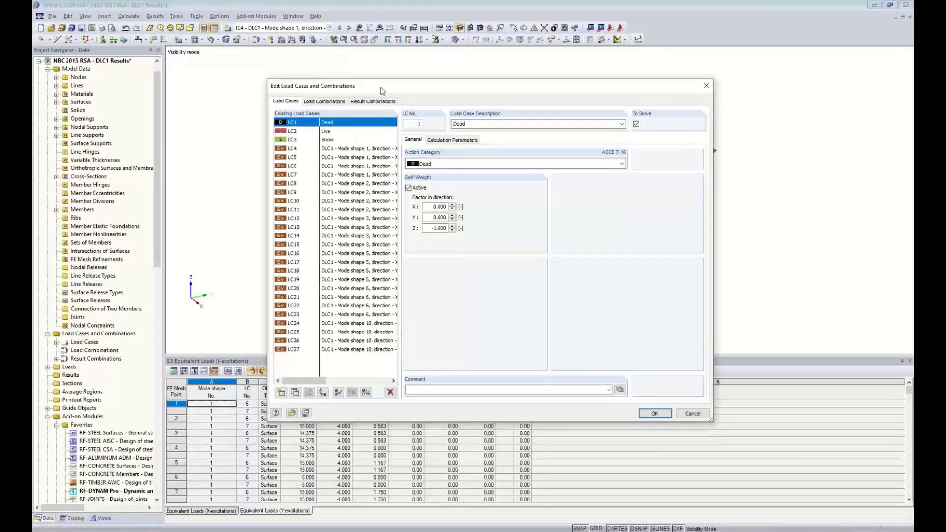
pyautogui.click(367, 102)
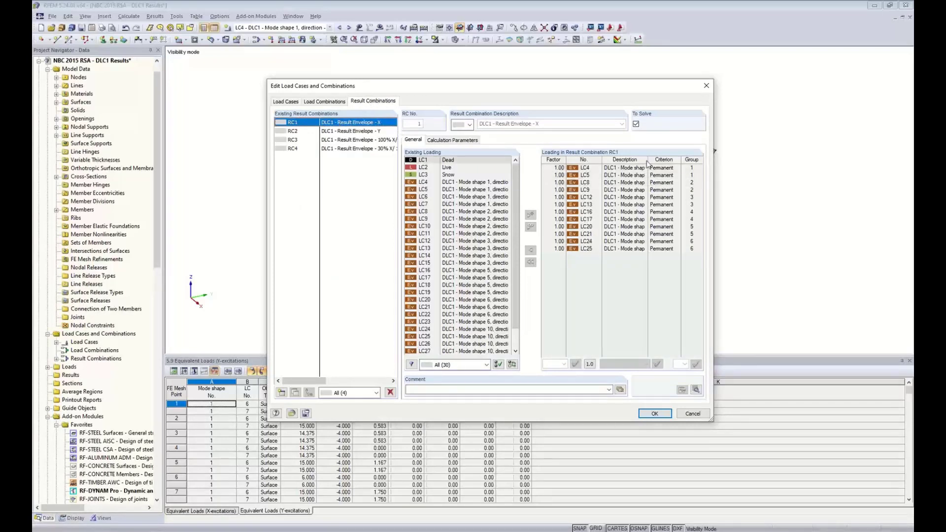
pyautogui.moveTo(648, 159); pyautogui.dragTo(701, 161)
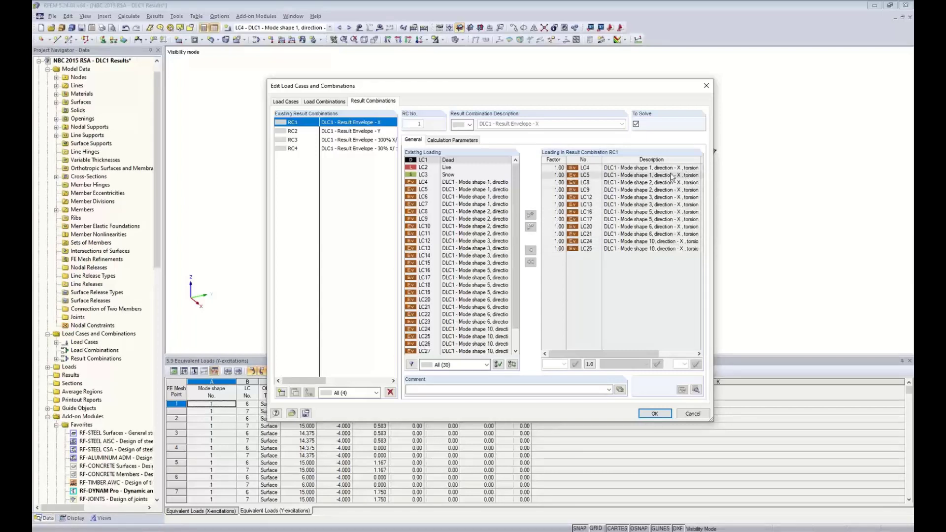
pyautogui.click(443, 141)
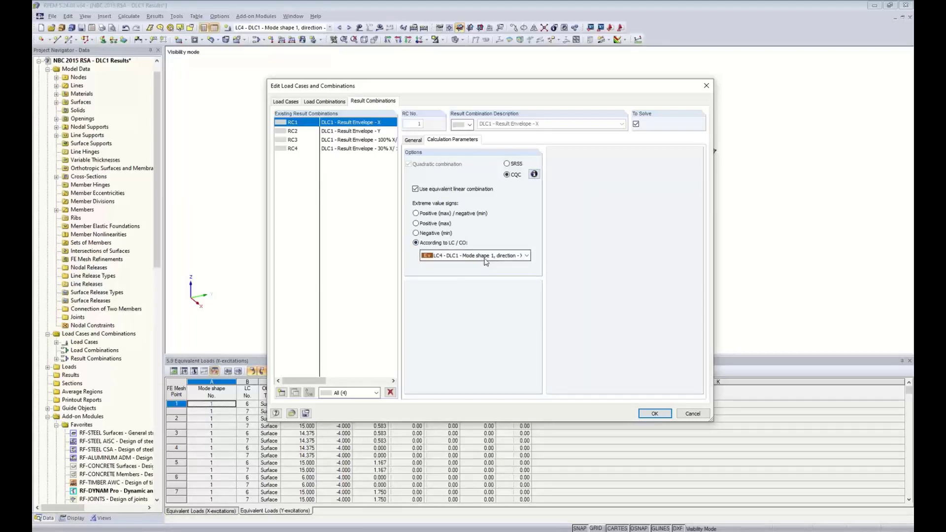
# Step: Review the loading and calculation parameters of result combination RC2, DLC1 - Result Envelope - Y
pyautogui.click(416, 141)
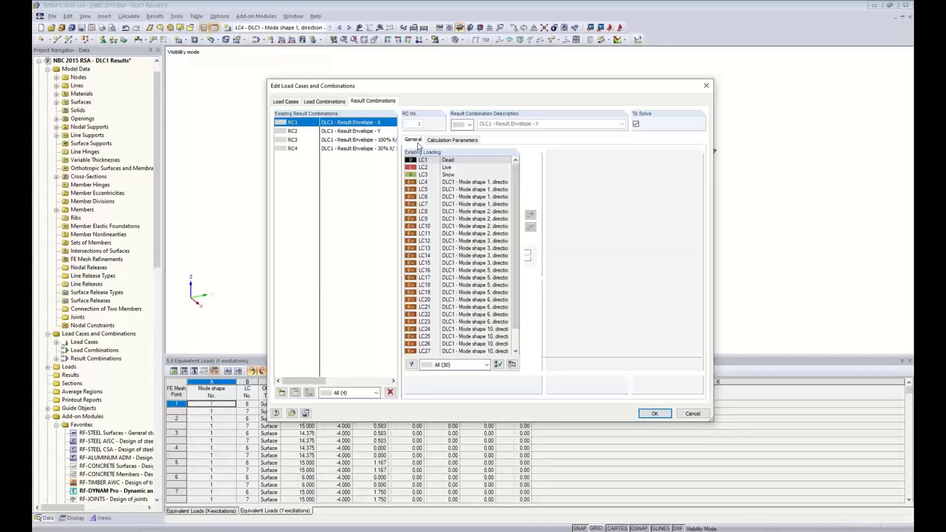
pyautogui.click(355, 132)
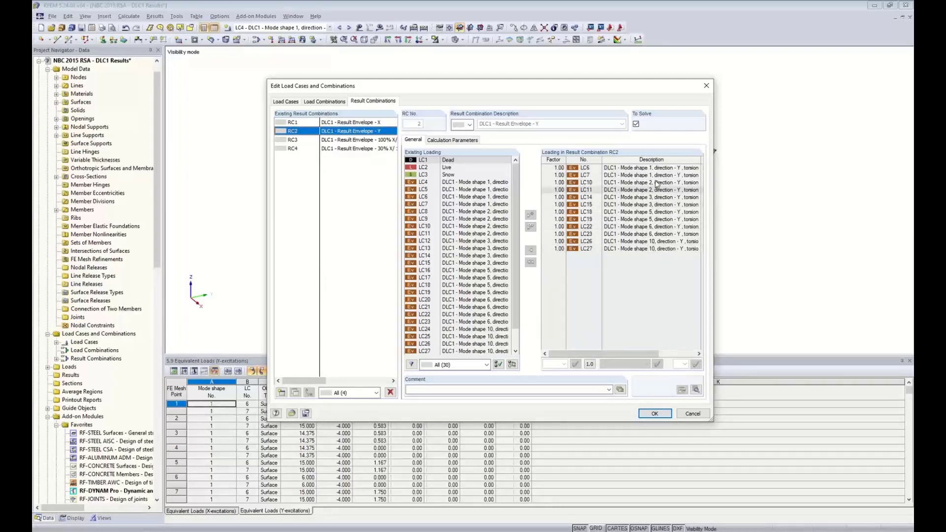
pyautogui.click(452, 140)
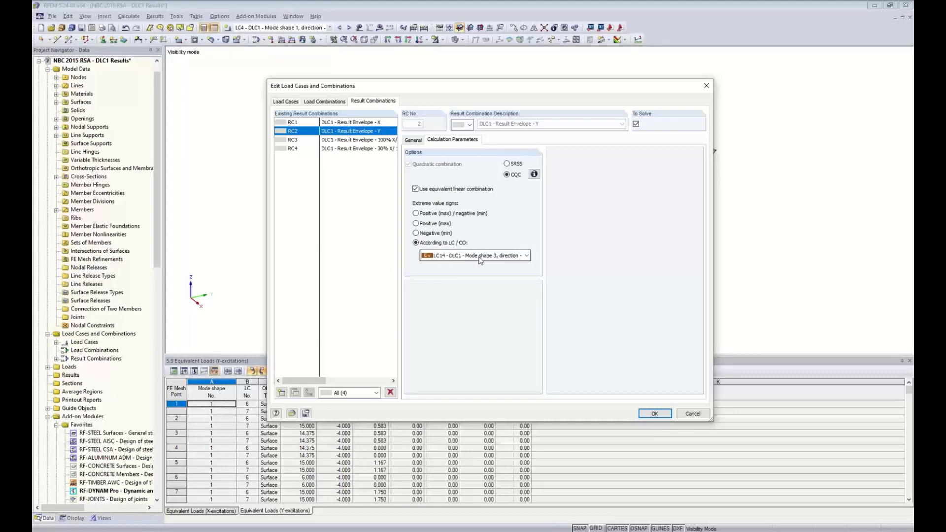
# Step: Review the factors of the 100% X / 30% Y and 30% X / 100% Y envelopes, RC3 and RC4, and accept with RC4 as current
pyautogui.click(413, 141)
pyautogui.click(386, 141)
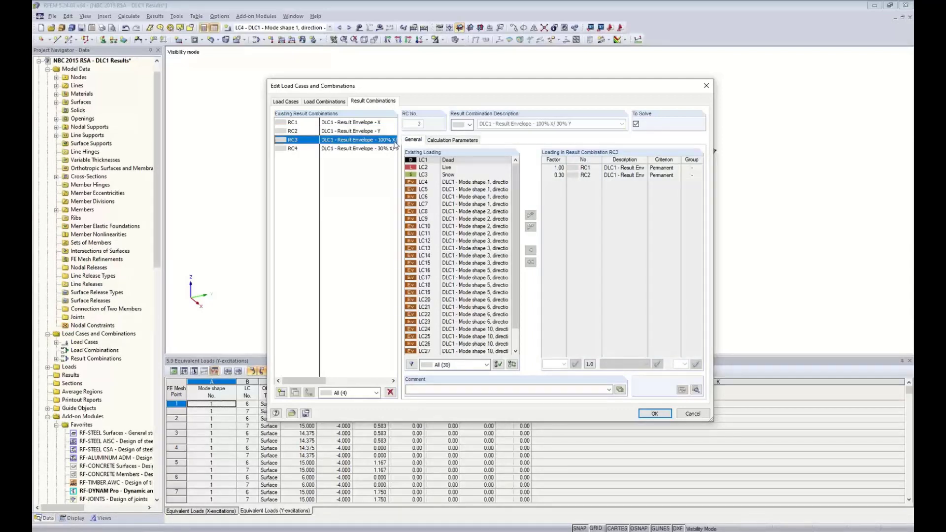
pyautogui.click(594, 169)
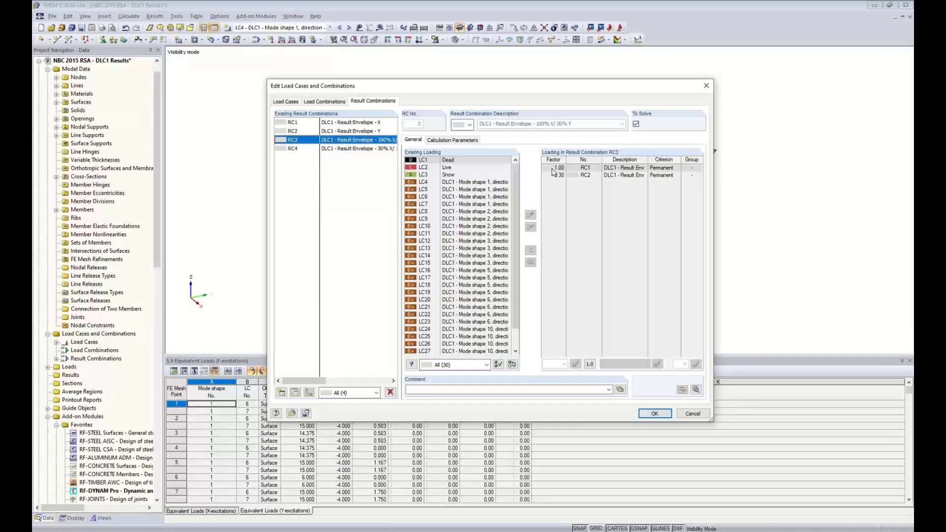
pyautogui.moveTo(648, 159); pyautogui.dragTo(684, 162)
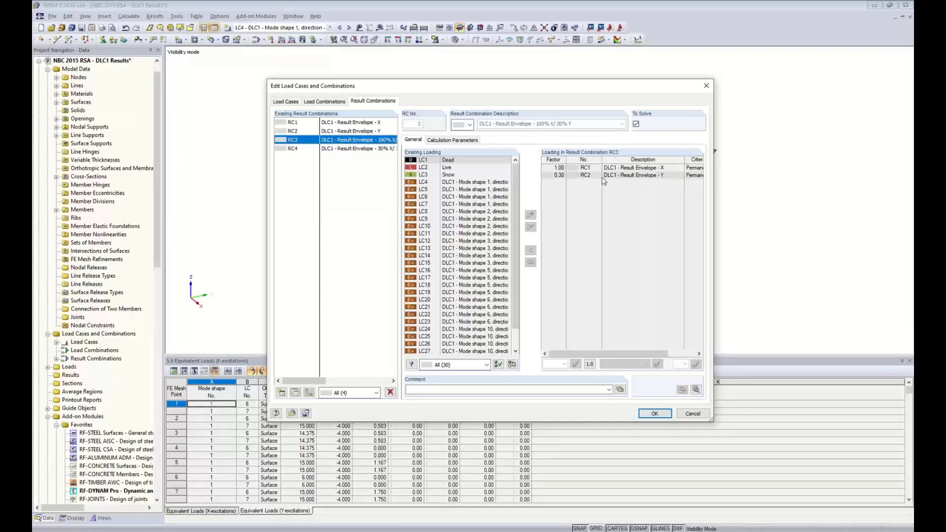
pyautogui.click(361, 150)
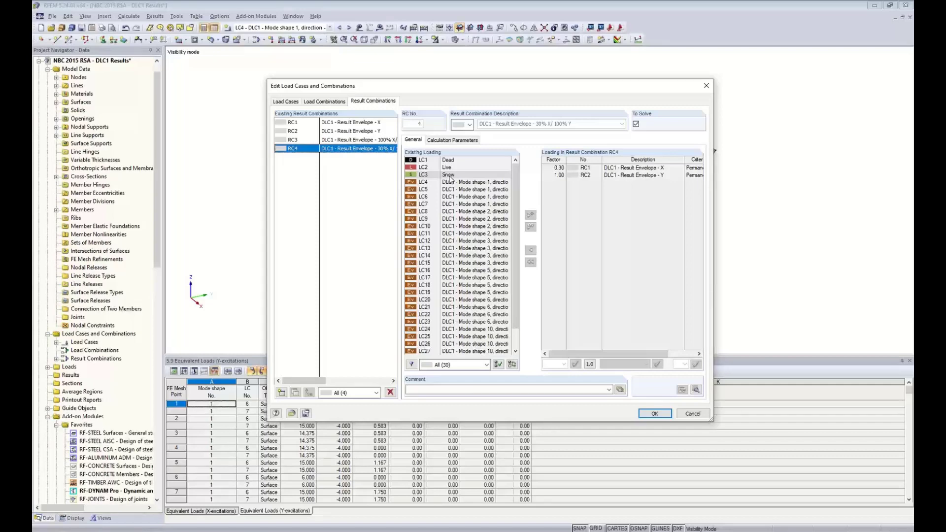
pyautogui.click(651, 413)
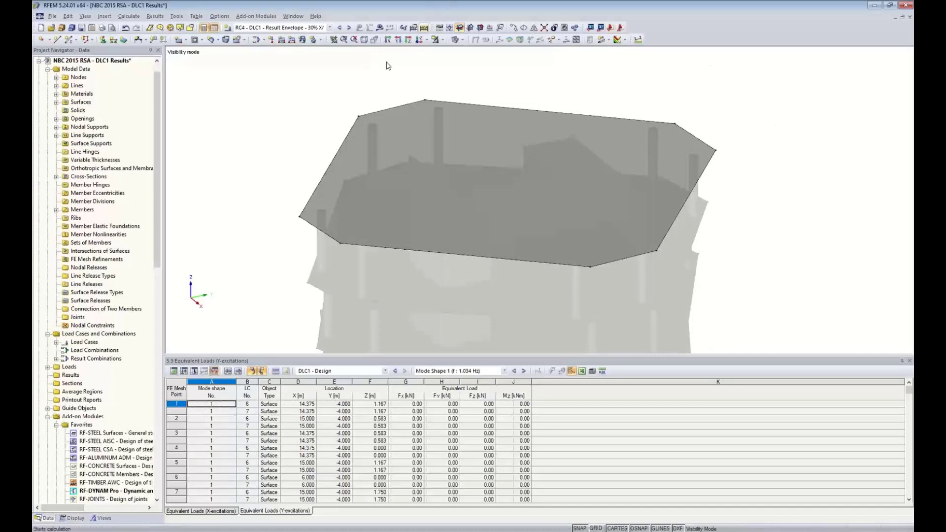
# Step: Cancel the visibility mode so the whole building is shown and turn on the work plane grid
pyautogui.scroll(-1, 373, 89)
pyautogui.scroll(-3, 373, 88)
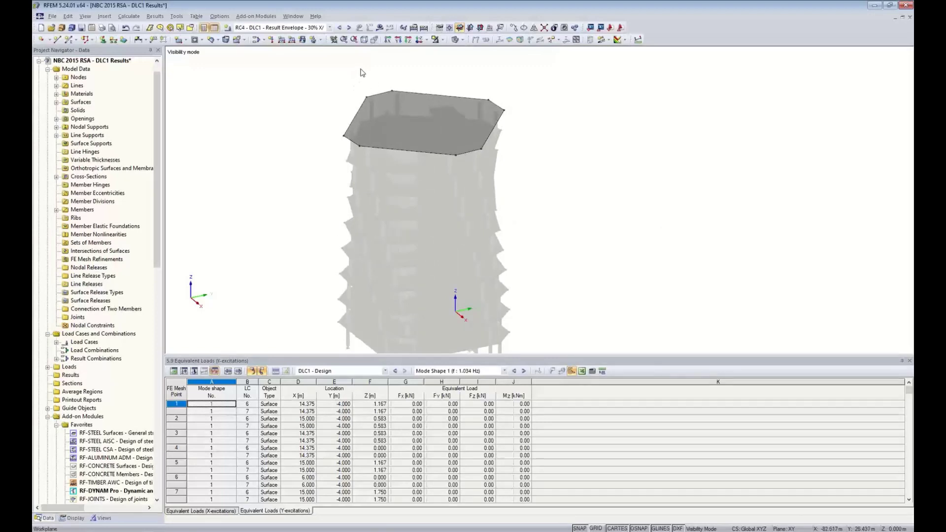
pyautogui.click(444, 40)
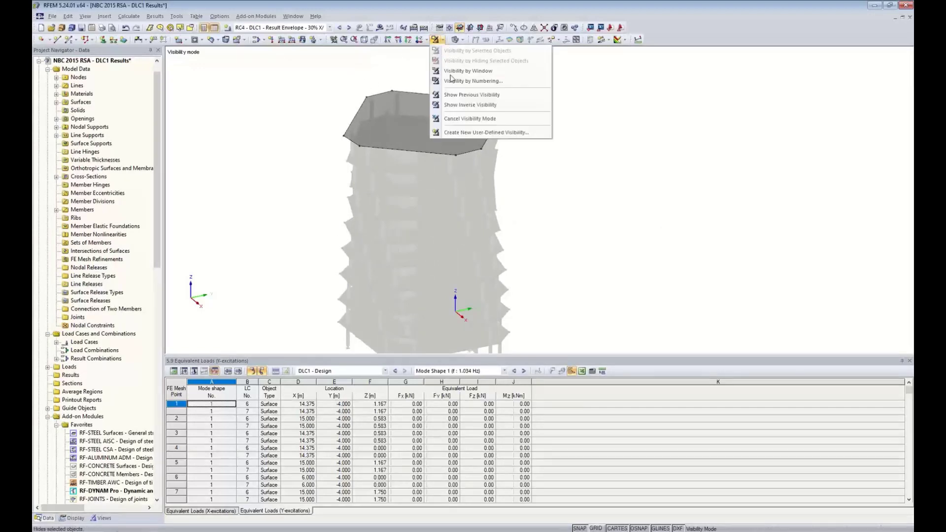
pyautogui.click(460, 120)
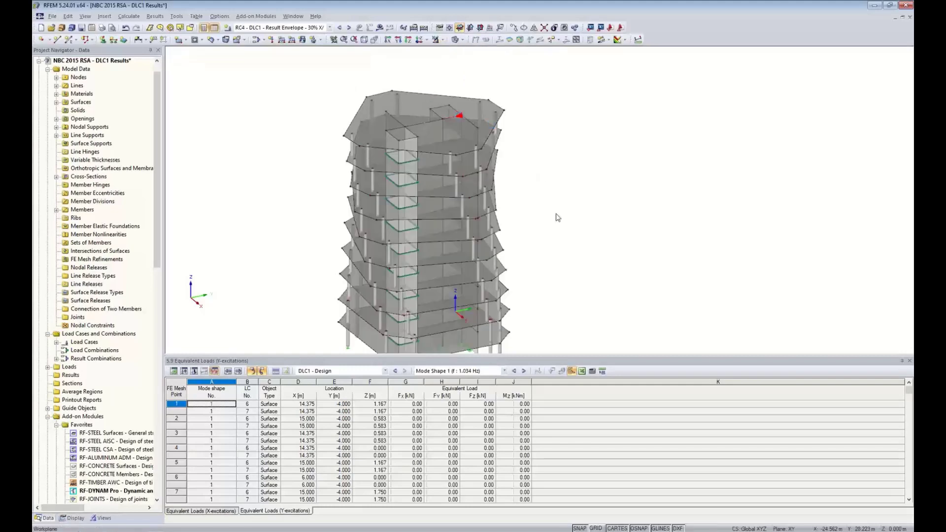
pyautogui.scroll(-2, 562, 217)
pyautogui.keyDown('ctrl'); pyautogui.moveTo(570, 205); pyautogui.dragTo(579, 187, button='middle'); pyautogui.keyUp('ctrl')
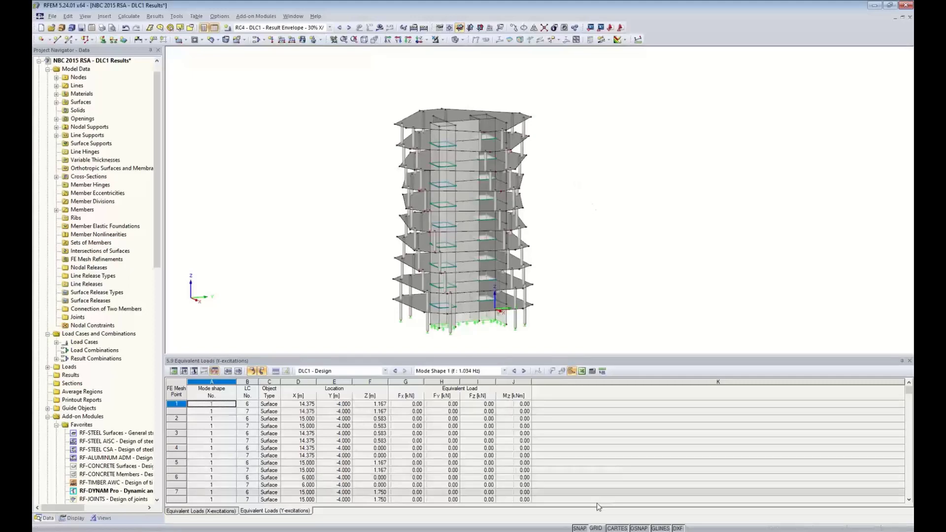
pyautogui.click(595, 528)
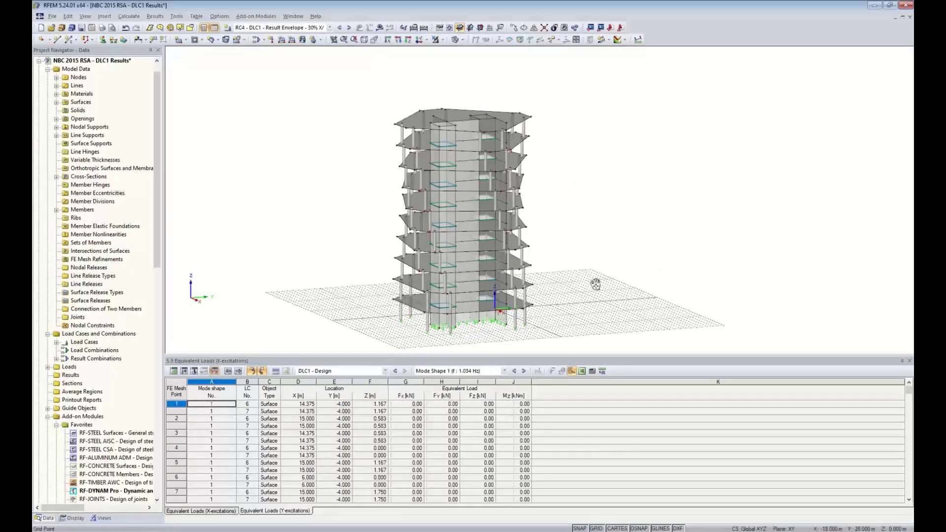
pyautogui.keyDown('ctrl'); pyautogui.moveTo(598, 283); pyautogui.dragTo(537, 303, button='middle'); pyautogui.keyUp('ctrl')
pyautogui.scroll(4, 586, 263)
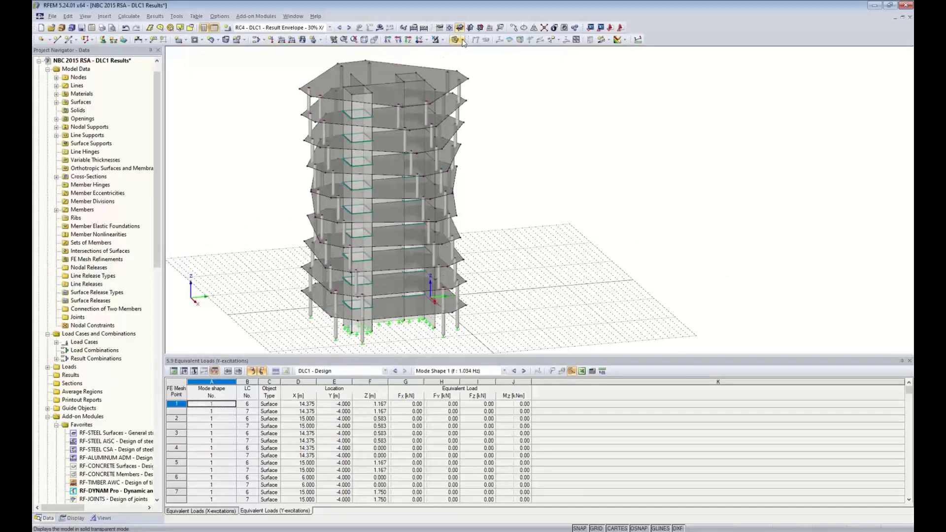
# Step: Display the model as a wireframe and, in plan view, select the stack of nodes at the middle of the wall joining the two cores
pyautogui.click(463, 40)
pyautogui.click(471, 55)
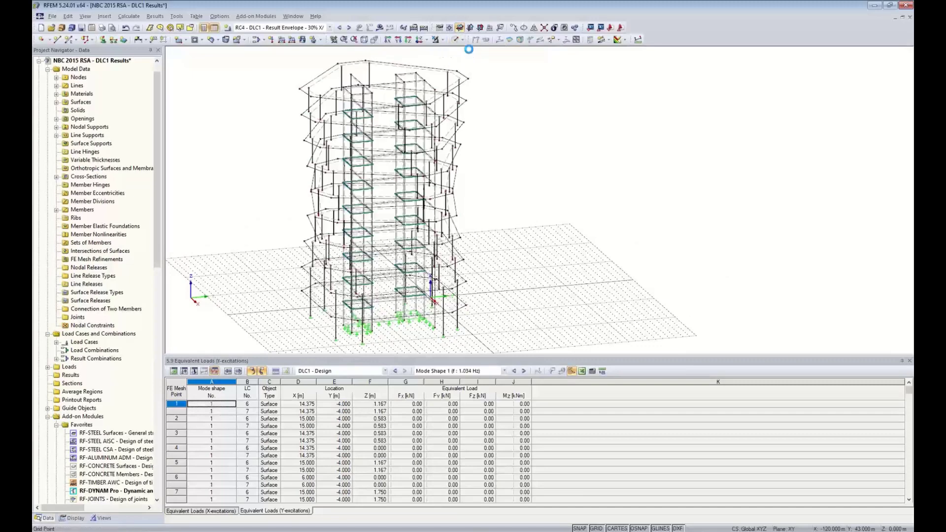
pyautogui.click(420, 42)
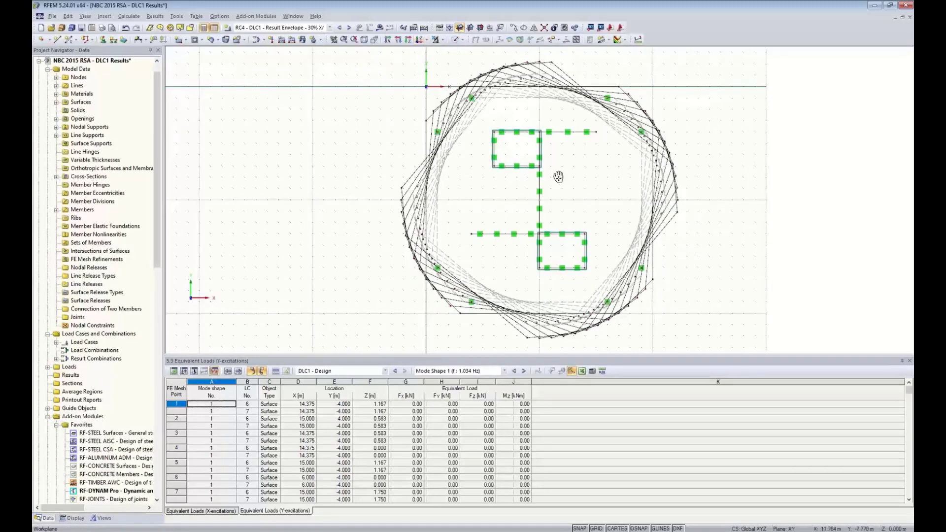
pyautogui.moveTo(562, 182); pyautogui.dragTo(492, 152, button='middle')
pyautogui.scroll(1, 488, 182)
pyautogui.scroll(2, 486, 178)
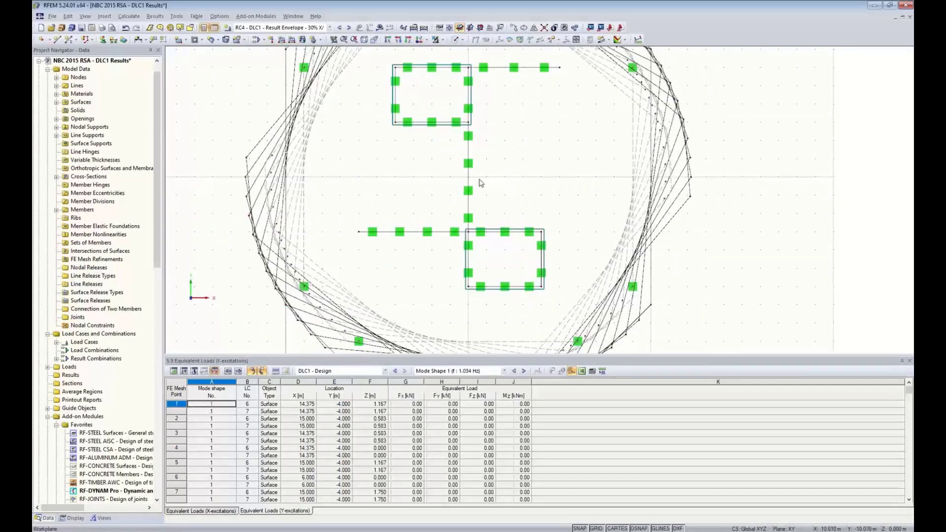
pyautogui.scroll(-3, 542, 205)
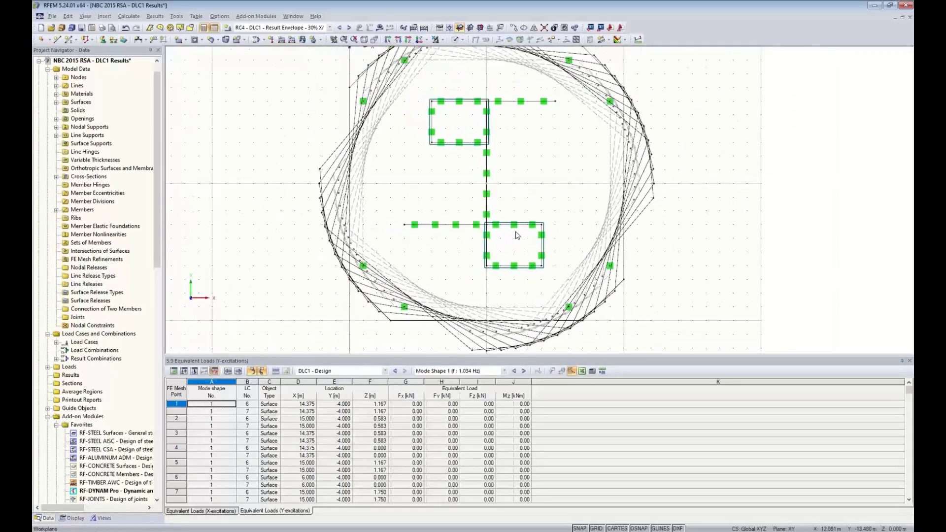
pyautogui.scroll(2, 489, 185)
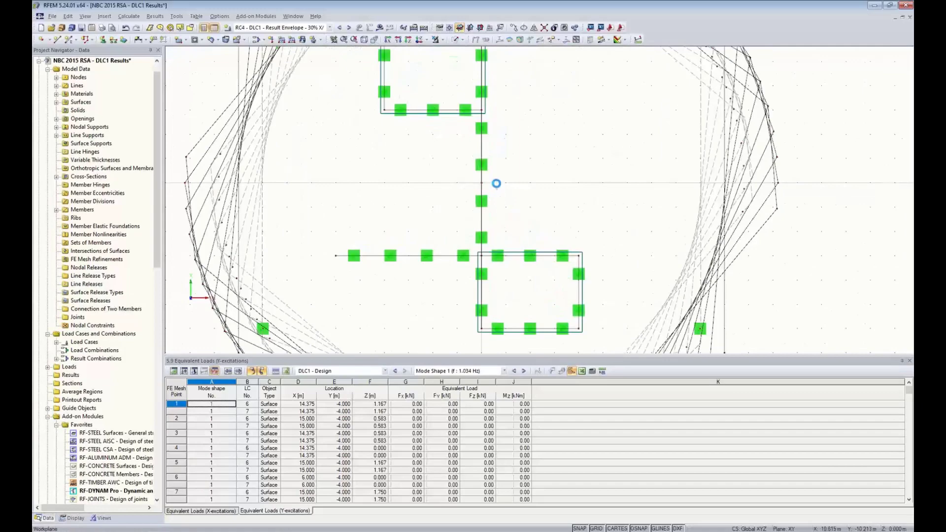
pyautogui.scroll(-5, 583, 228)
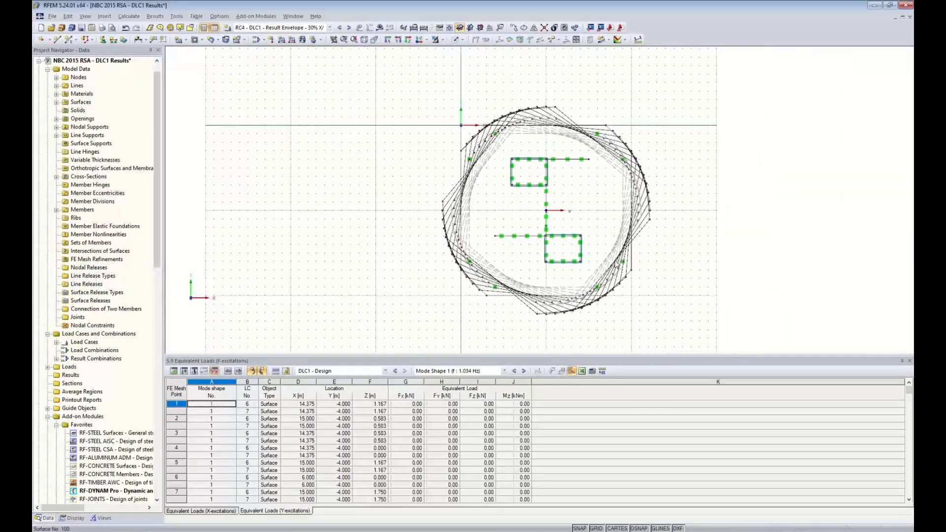
# Step: Copy the selected stack of nodes outside the building to the grid point at X 20 m, Y 20 m, accepting deletion of the results
pyautogui.keyDown('ctrl'); pyautogui.moveTo(583, 228); pyautogui.dragTo(491, 198, button='middle'); pyautogui.keyUp('ctrl')
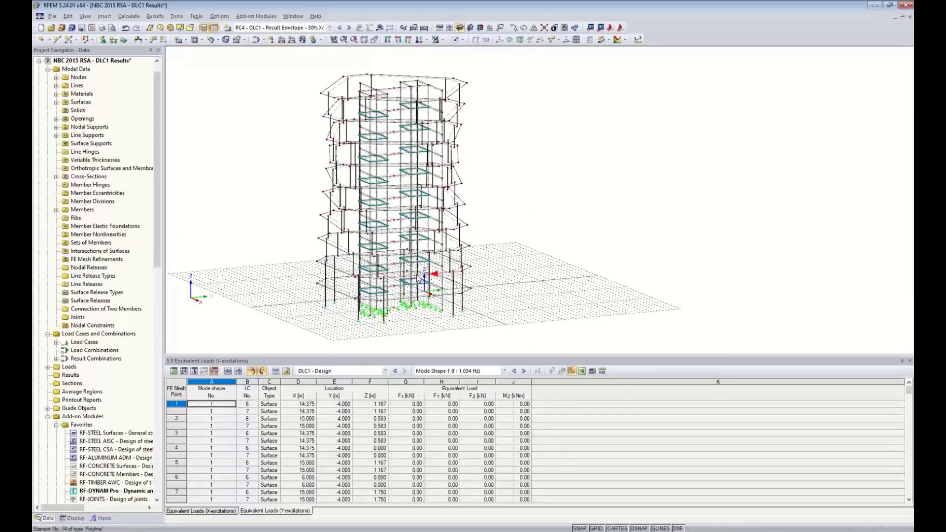
pyautogui.click(395, 308)
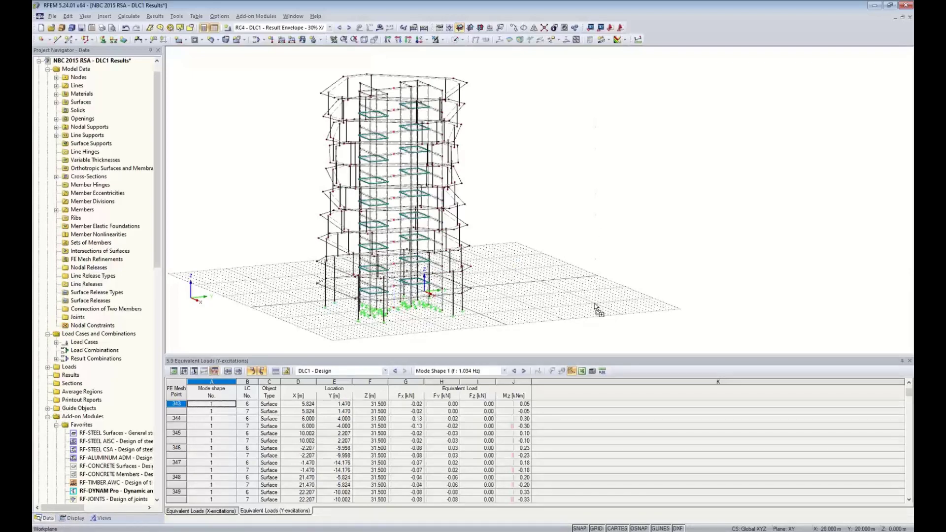
pyautogui.moveTo(595, 303); pyautogui.dragTo(595, 305)
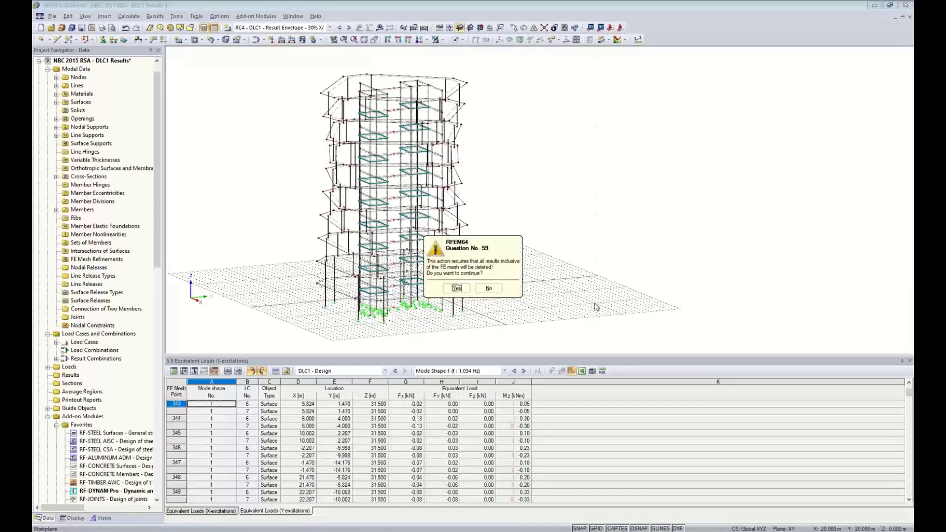
pyautogui.click(479, 287)
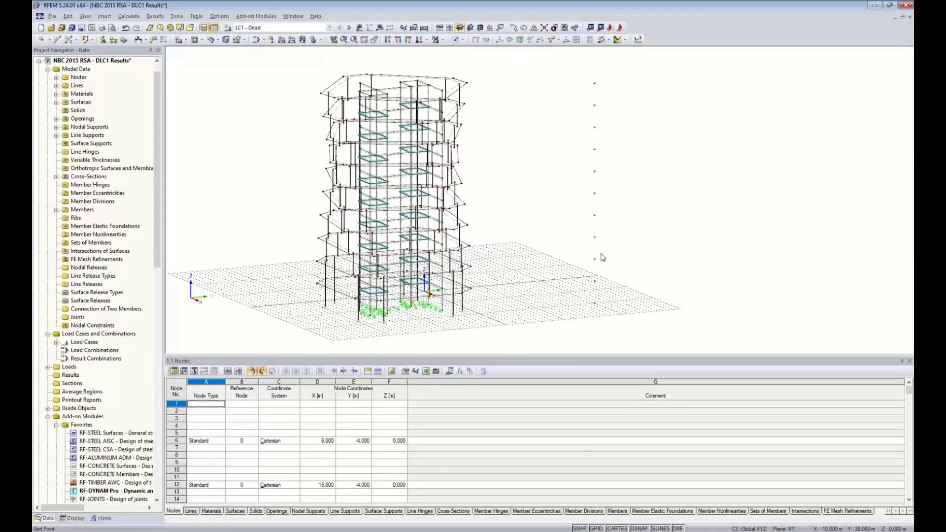
# Step: Start a new single member of type Result Beam and set it to integrate stresses and forces from listed objects, including all surfaces, solids and members
pyautogui.keyDown('ctrl'); pyautogui.moveTo(570, 279); pyautogui.dragTo(608, 285, button='middle'); pyautogui.keyUp('ctrl')
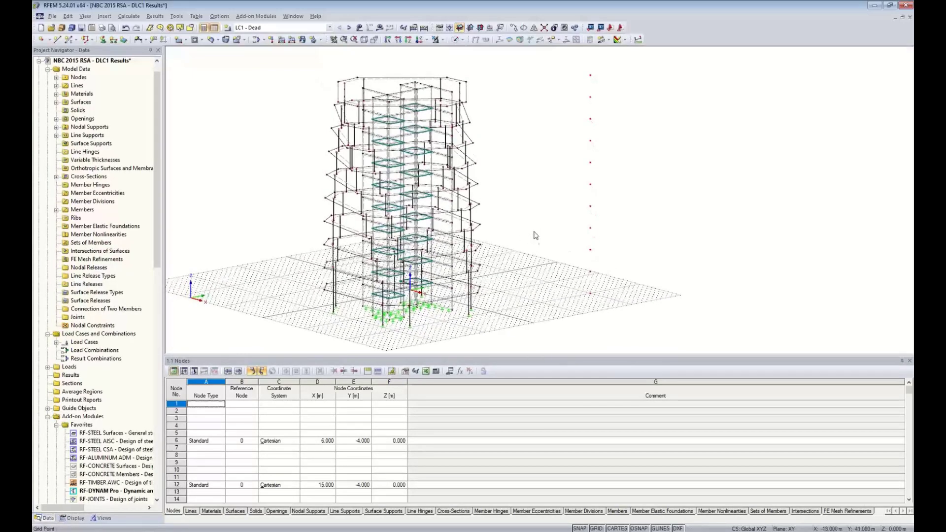
pyautogui.moveTo(533, 231); pyautogui.dragTo(530, 258, button='middle')
pyautogui.scroll(-1, 582, 269)
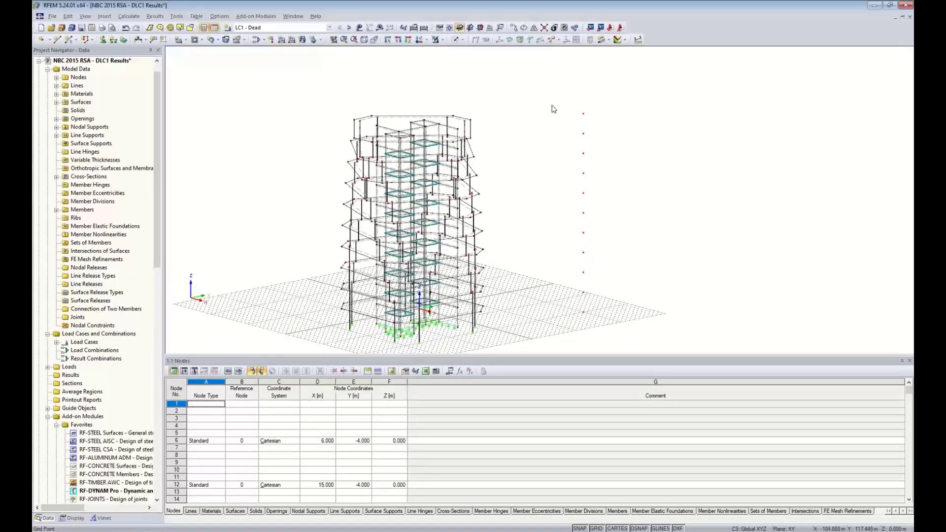
pyautogui.click(71, 40)
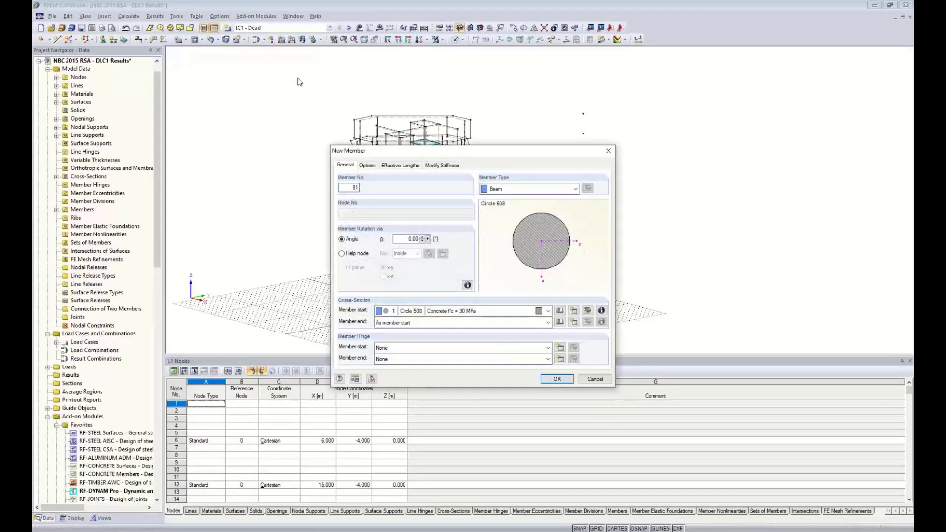
pyautogui.click(507, 189)
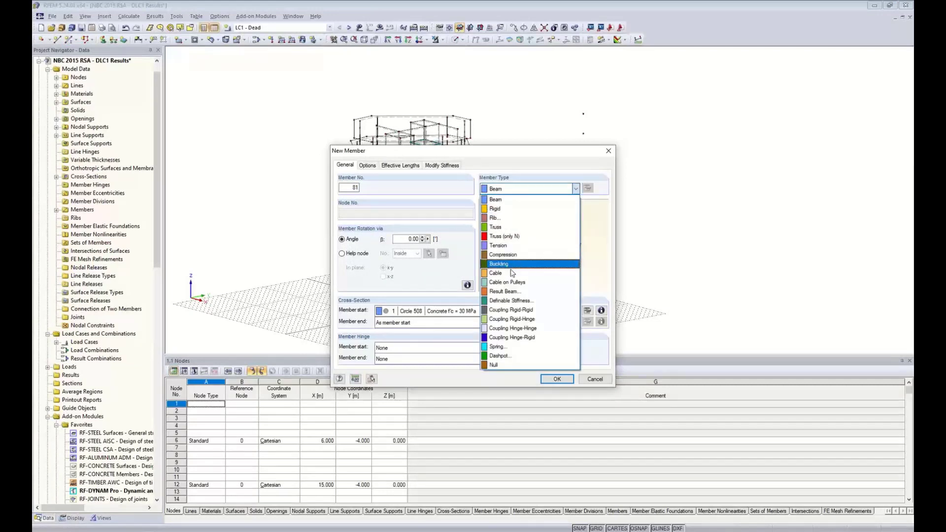
pyautogui.click(507, 291)
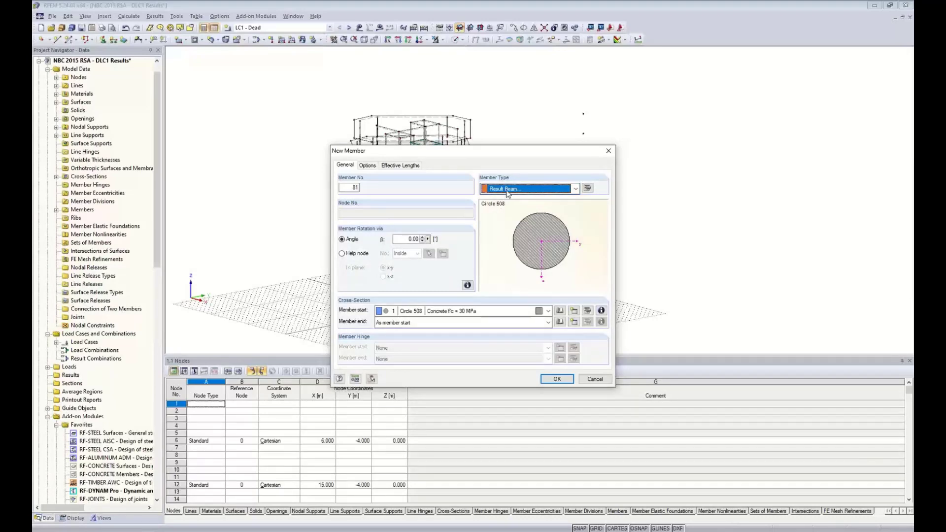
pyautogui.click(587, 189)
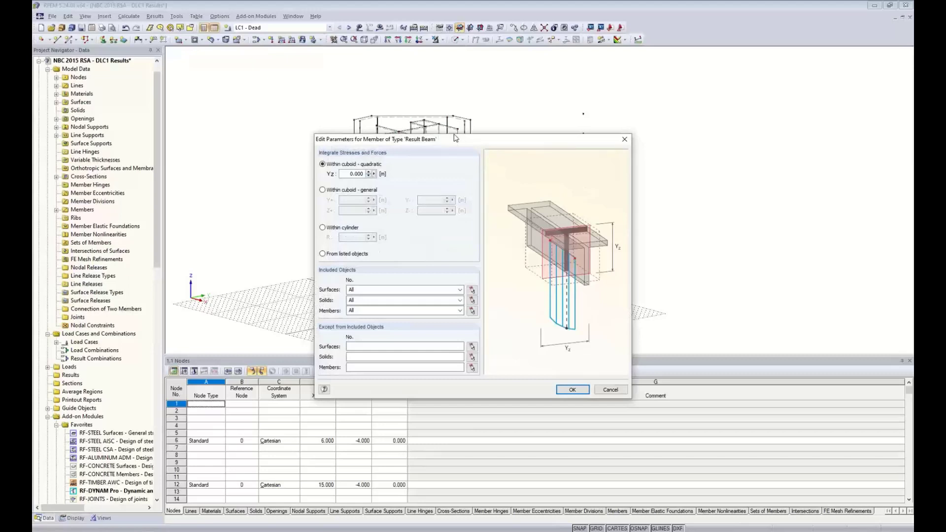
pyautogui.moveTo(454, 138); pyautogui.dragTo(472, 201)
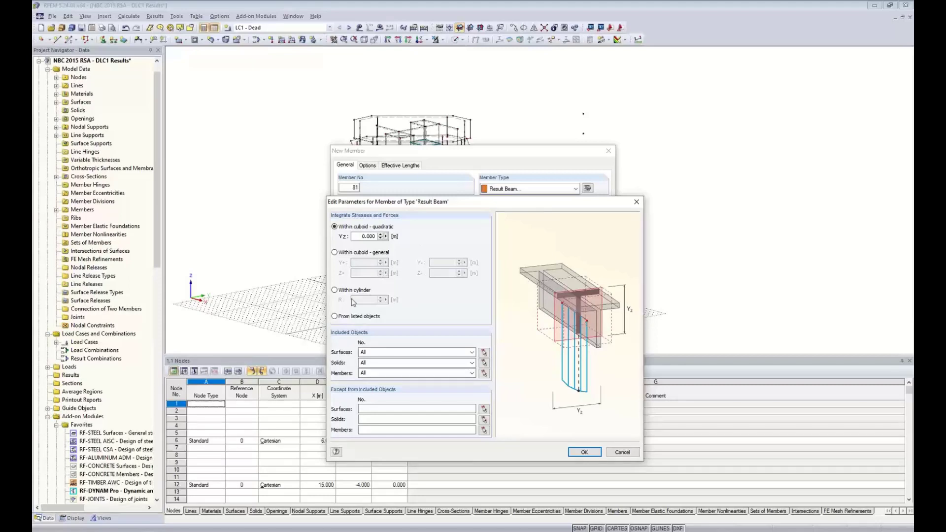
pyautogui.click(334, 317)
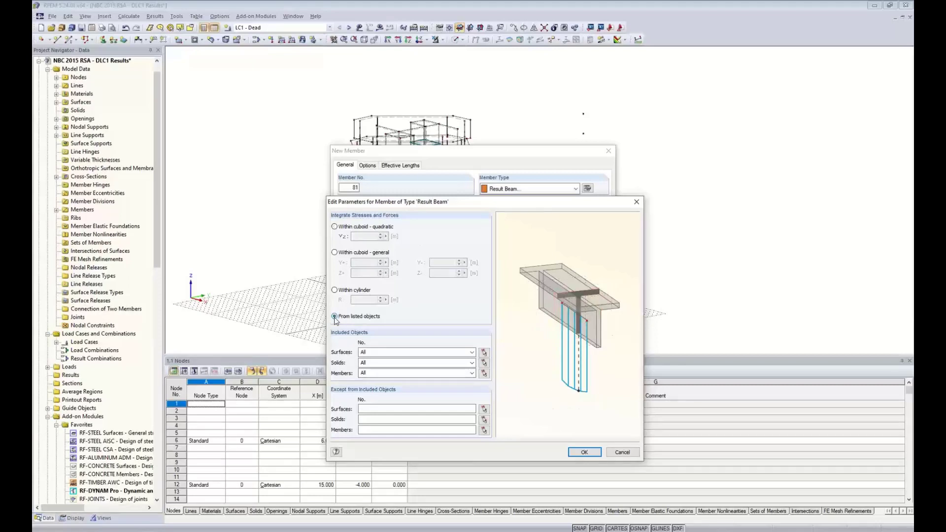
pyautogui.moveTo(470, 202); pyautogui.dragTo(482, 164)
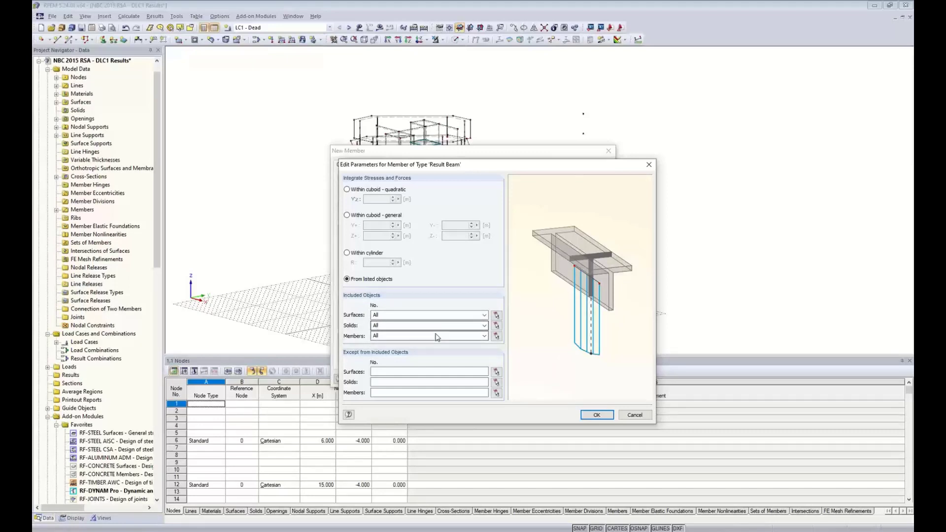
pyautogui.press('Return')
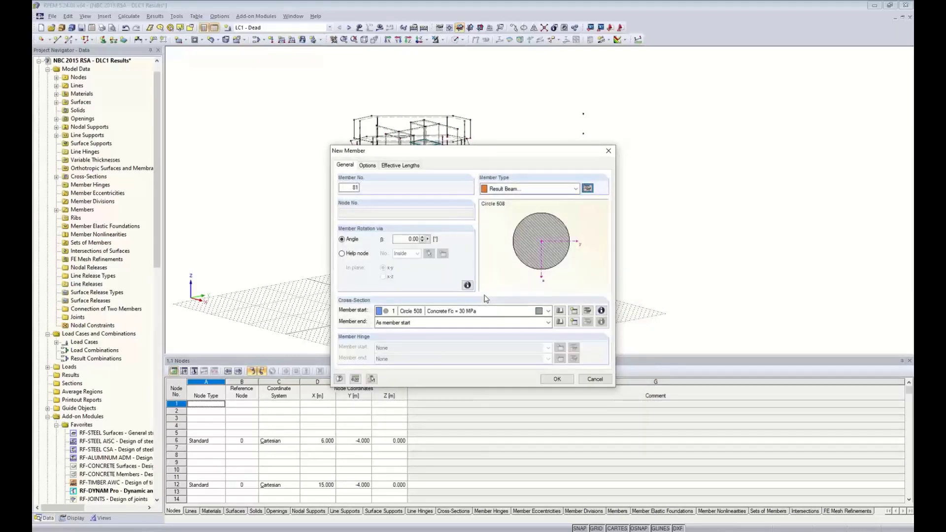
# Step: Assign the Circle 508 concrete f'c = 30 MPa cross-section and place the result beam from the lowest to the highest node of the copied stack
pyautogui.click(404, 312)
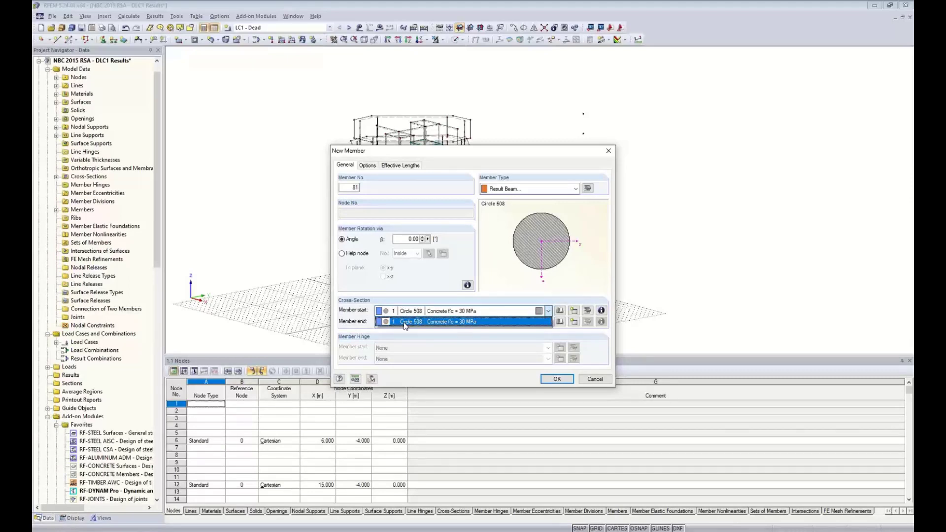
pyautogui.click(441, 290)
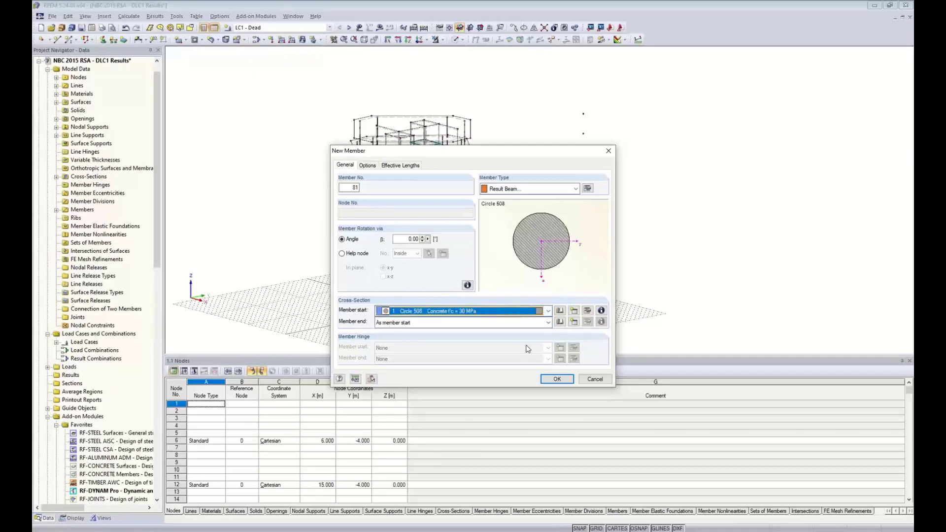
pyautogui.click(553, 379)
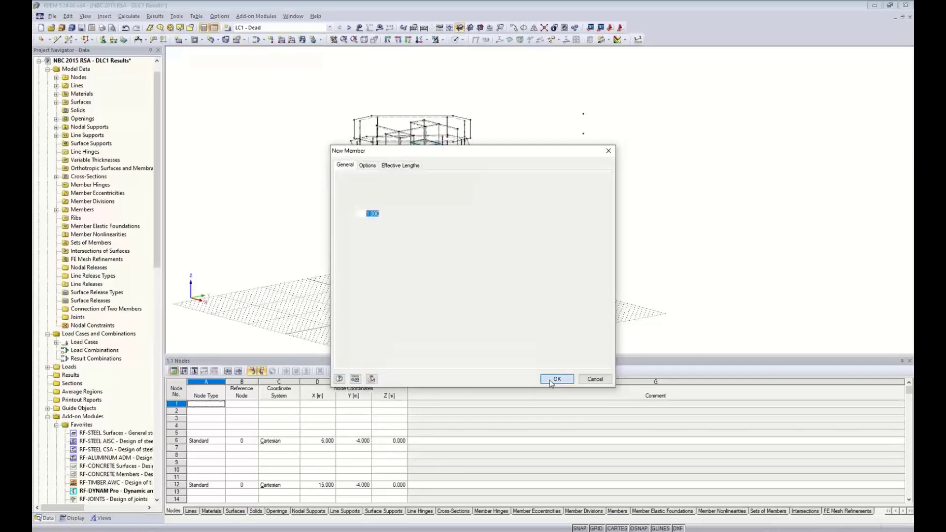
pyautogui.click(585, 312)
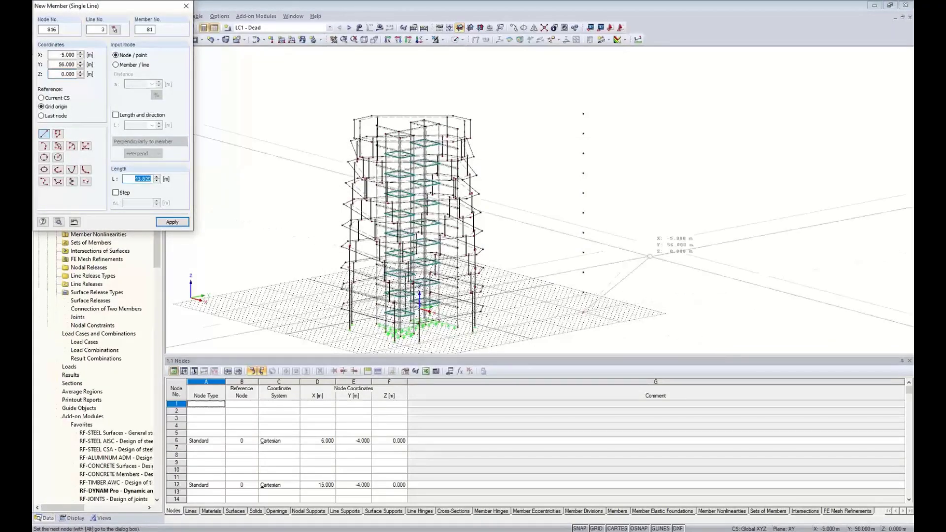
pyautogui.click(583, 113)
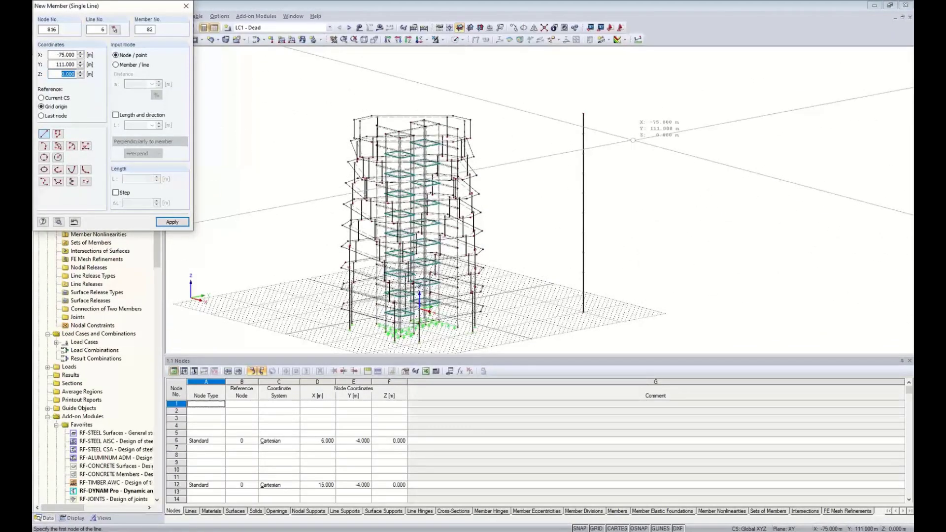
pyautogui.press('Escape')
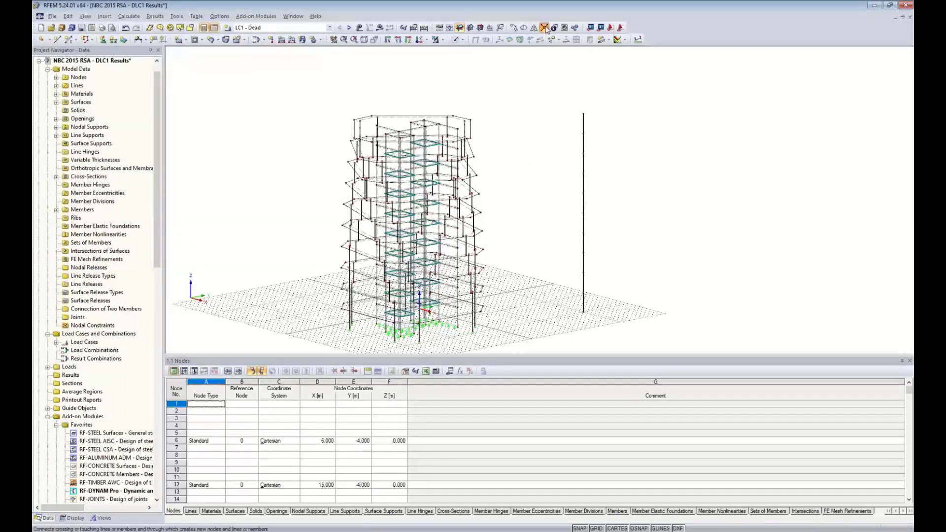
# Step: Connect the result beam with the intermediate nodes along its height and display the model as a solid transparent model
pyautogui.click(544, 27)
pyautogui.moveTo(554, 87); pyautogui.dragTo(616, 332)
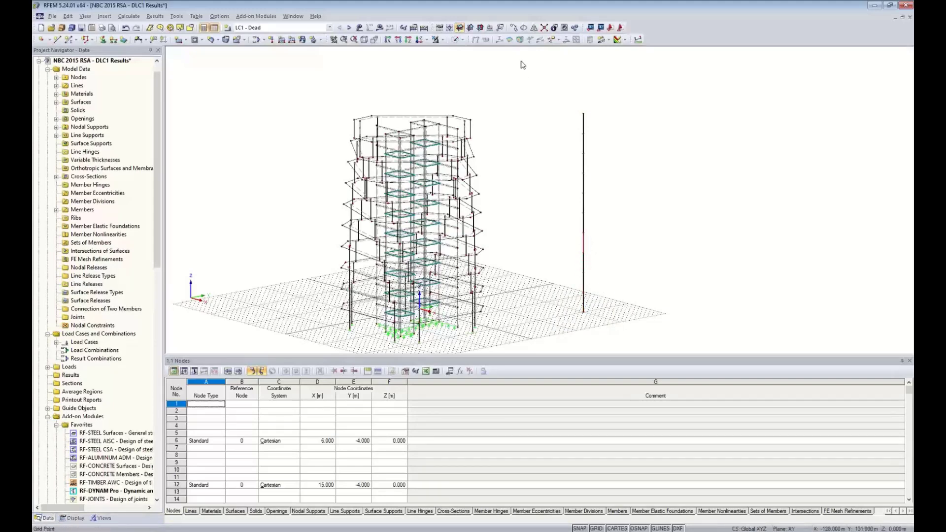
pyautogui.click(461, 39)
pyautogui.click(472, 71)
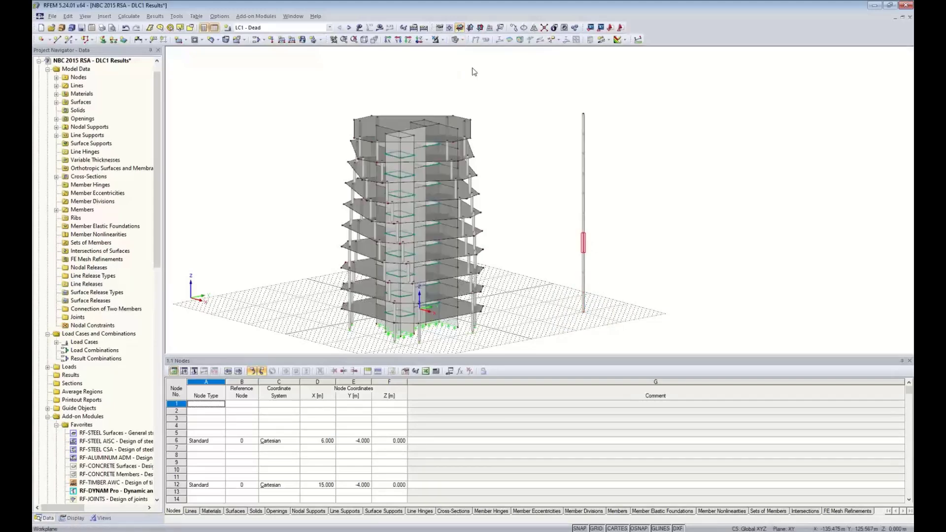
pyautogui.moveTo(520, 211); pyautogui.dragTo(566, 235, button='middle')
pyautogui.scroll(3, 565, 234)
pyautogui.scroll(-1, 565, 234)
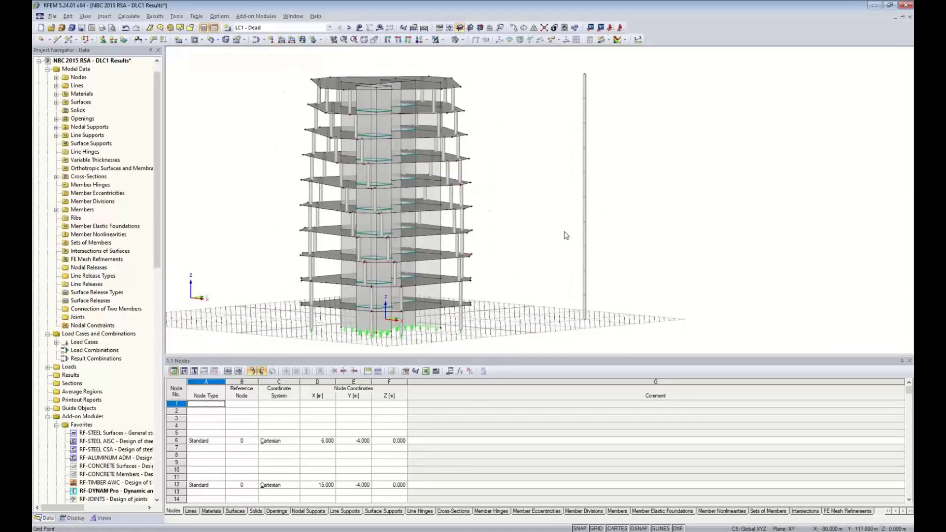
pyautogui.keyDown('ctrl'); pyautogui.moveTo(559, 267); pyautogui.dragTo(532, 271, button='middle'); pyautogui.keyUp('ctrl')
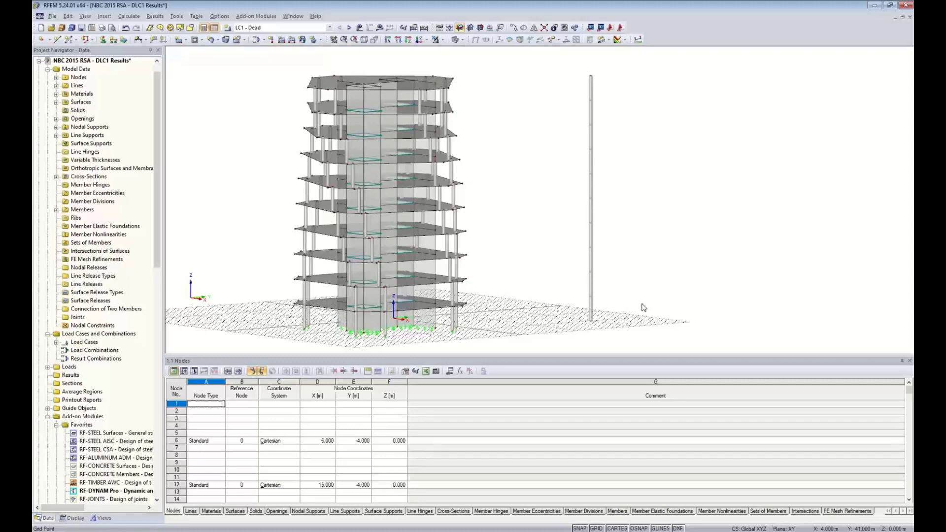
pyautogui.click(306, 28)
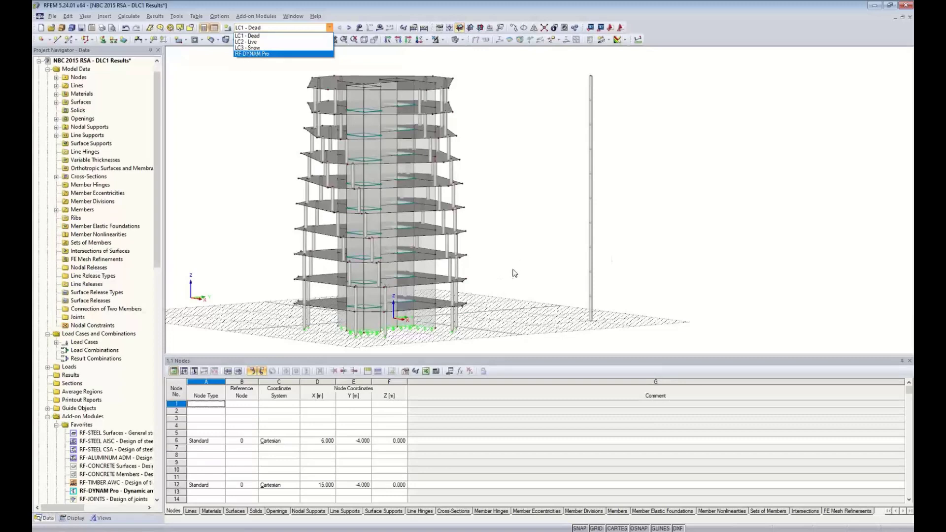
pyautogui.click(520, 253)
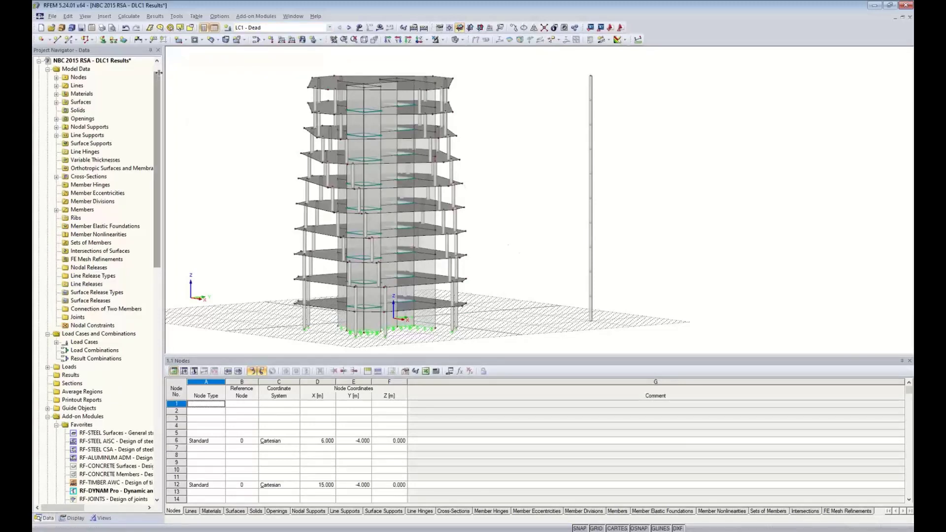
pyautogui.click(128, 18)
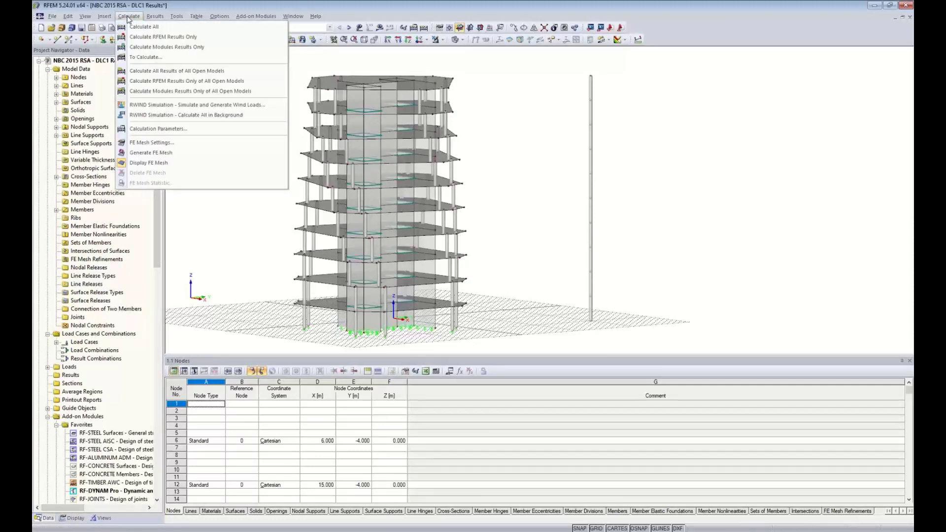
pyautogui.click(499, 106)
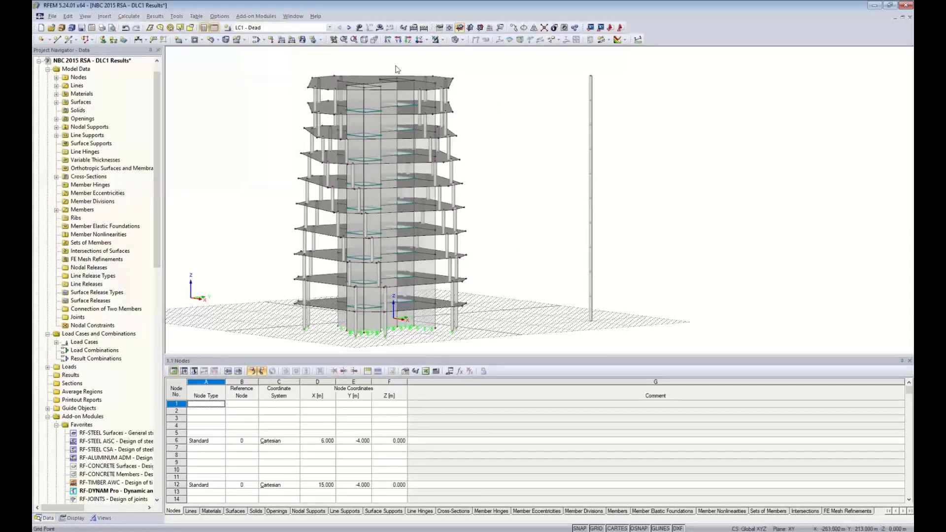
# Step: Switch to the NBC 2015 RSA - Base Shear Results model and show the results of RC1, the DLC1 result envelope in X
pyautogui.click(302, 16)
pyautogui.click(323, 153)
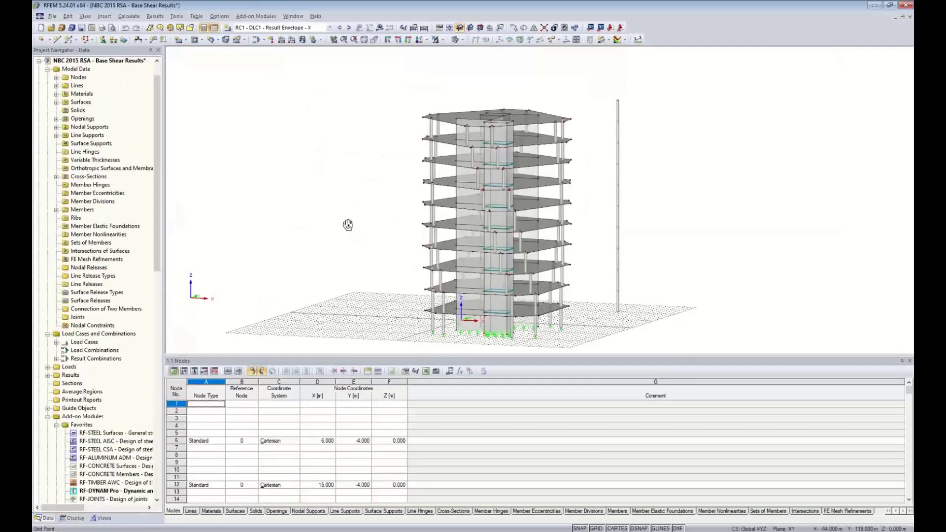
pyautogui.moveTo(347, 224); pyautogui.dragTo(302, 215, button='middle')
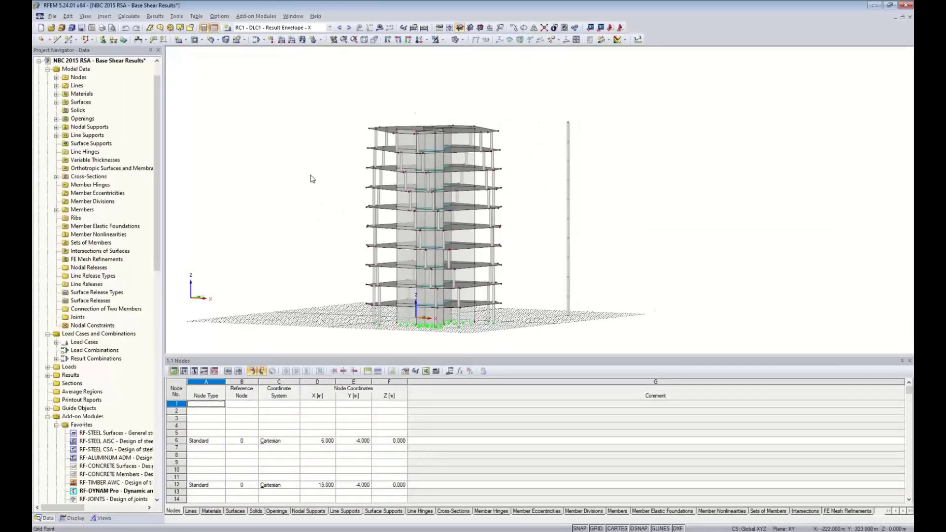
pyautogui.click(329, 28)
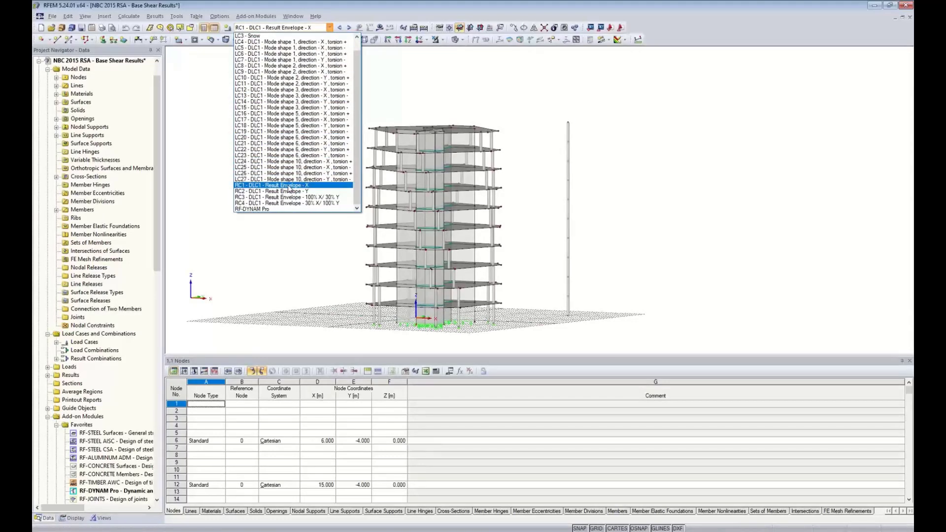
pyautogui.click(289, 187)
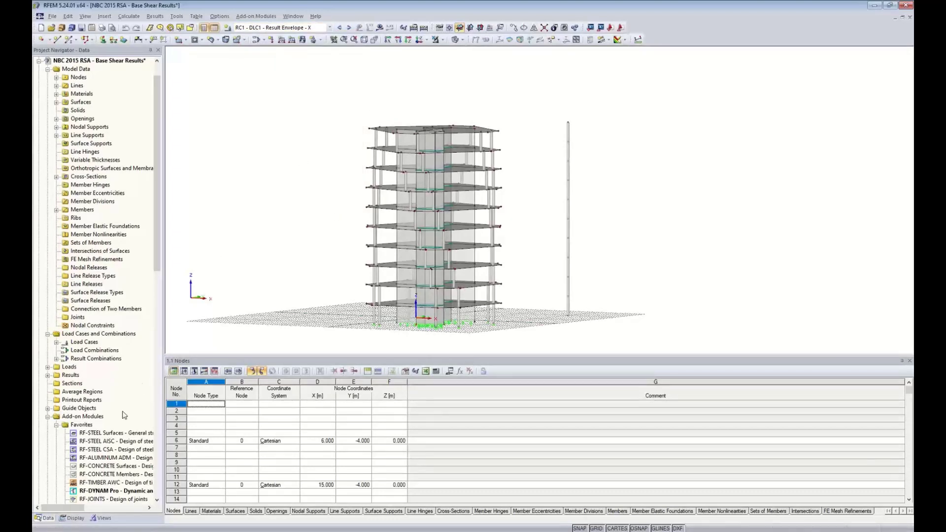
pyautogui.click(379, 28)
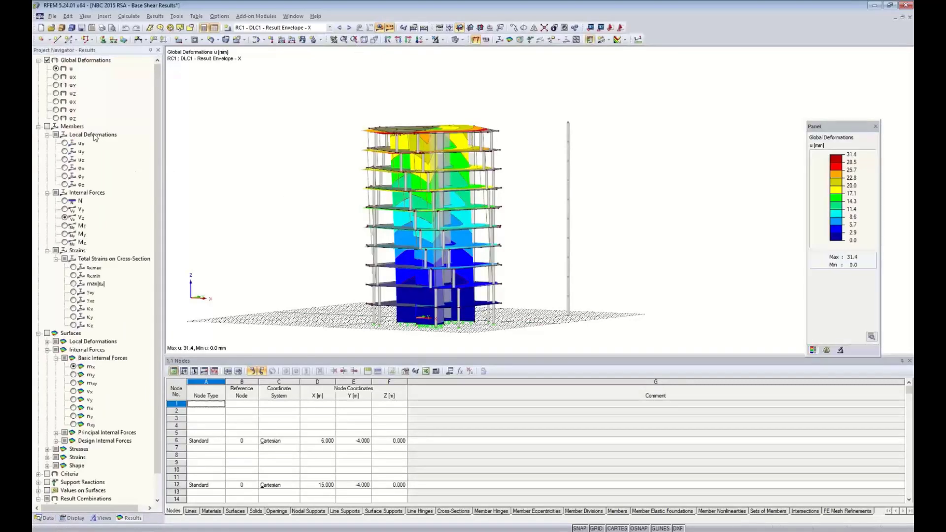
# Step: Display the members' internal force V-z in place of the global deformations and restrict the visibility to the result beam beside the building
pyautogui.keyDown('ctrl'); pyautogui.moveTo(555, 217); pyautogui.dragTo(577, 255, button='middle'); pyautogui.keyUp('ctrl')
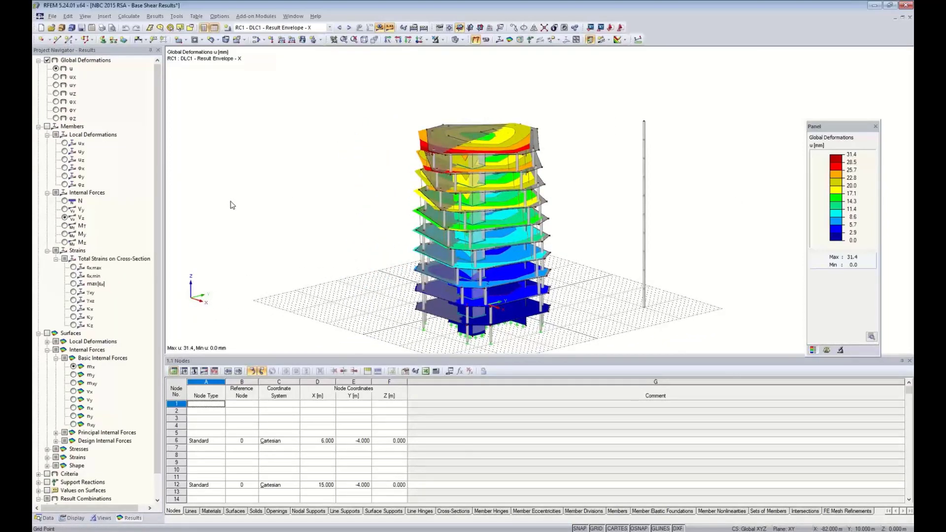
pyautogui.click(47, 127)
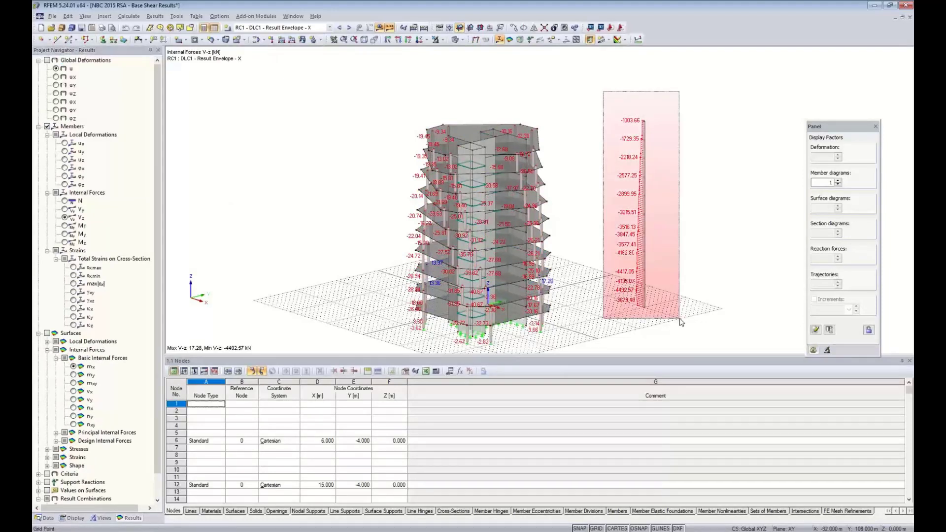
pyautogui.click(436, 39)
pyautogui.click(447, 51)
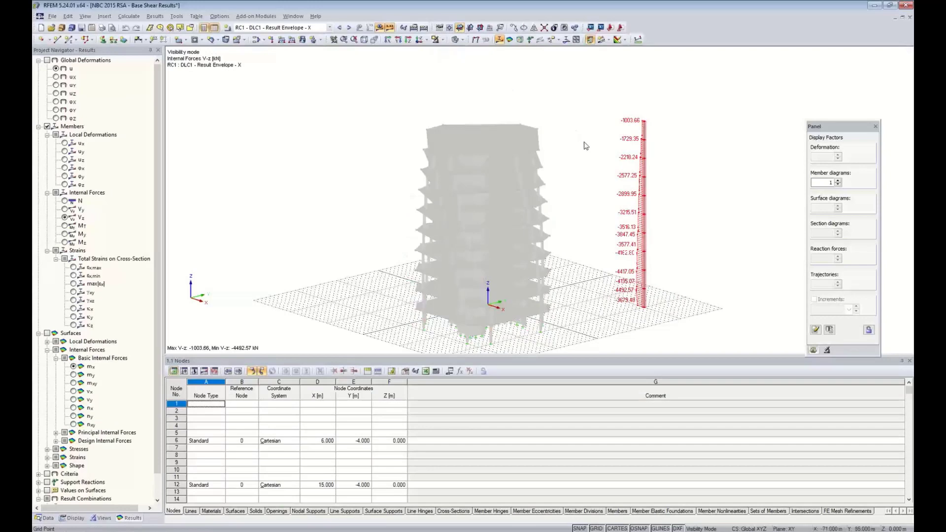
# Step: Enlarge the graphics area by shrinking the nodes table and examine the V-z diagram over the result beam's height
pyautogui.keyDown('ctrl'); pyautogui.moveTo(564, 211); pyautogui.dragTo(635, 221, button='middle'); pyautogui.keyUp('ctrl')
pyautogui.scroll(4, 556, 240)
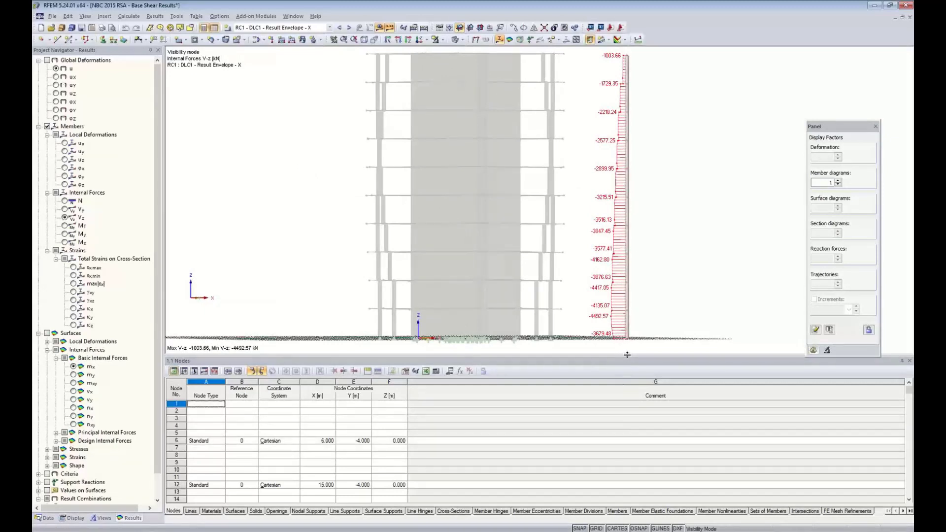
pyautogui.moveTo(621, 451); pyautogui.dragTo(621, 457)
pyautogui.moveTo(593, 250); pyautogui.dragTo(598, 291, button='middle')
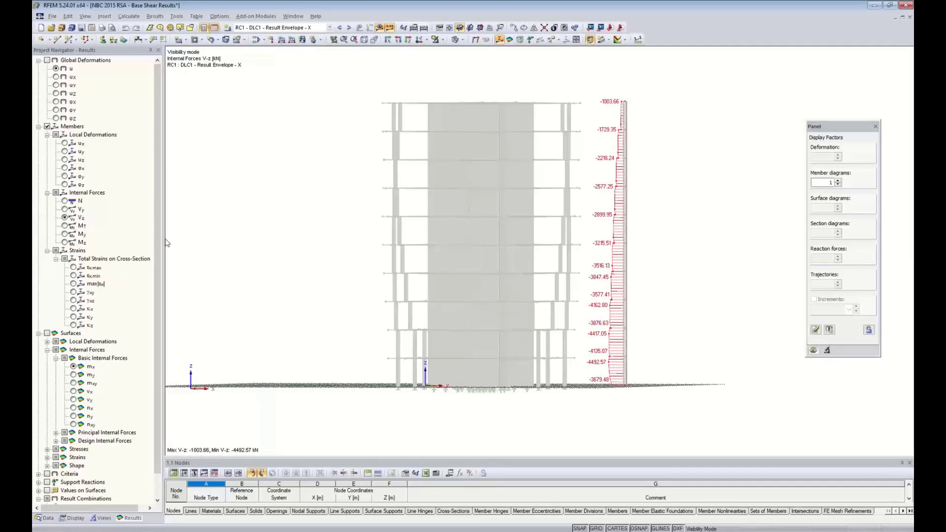
pyautogui.keyDown('ctrl'); pyautogui.moveTo(336, 258); pyautogui.dragTo(327, 285, button='middle'); pyautogui.keyUp('ctrl')
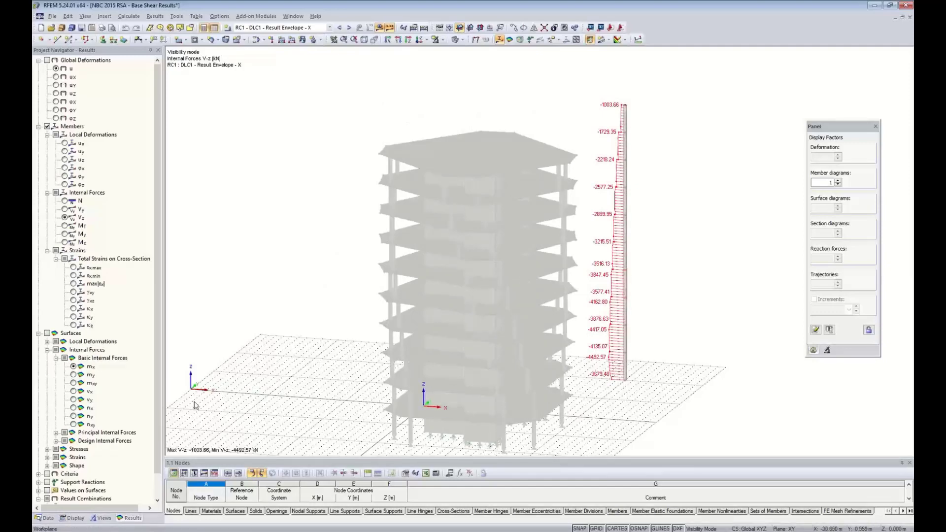
# Step: Examine the storey shears along the result beam in front view, from the roof down to the base shear at the foot
pyautogui.keyDown('ctrl'); pyautogui.moveTo(364, 343); pyautogui.dragTo(365, 306, button='middle'); pyautogui.keyUp('ctrl')
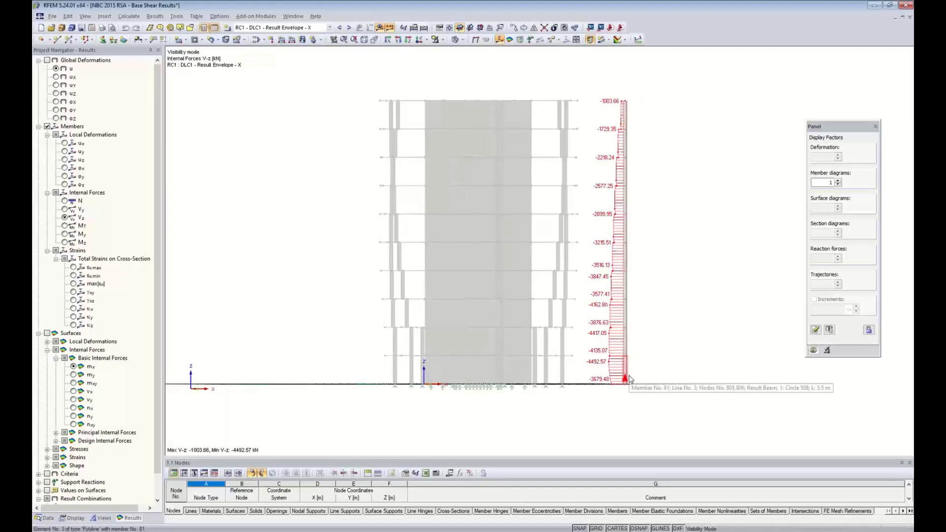
pyautogui.scroll(1, 625, 146)
pyautogui.scroll(2, 626, 147)
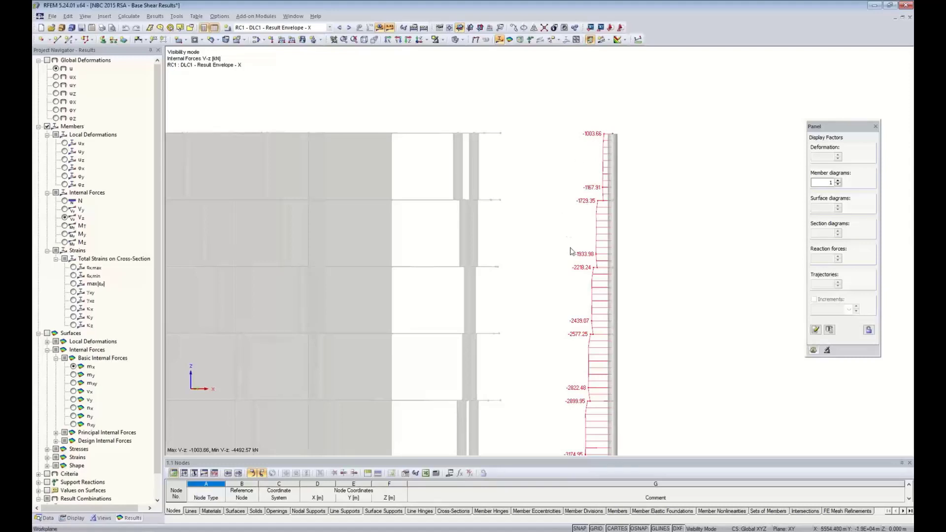
pyautogui.moveTo(559, 289); pyautogui.dragTo(589, 290, button='middle')
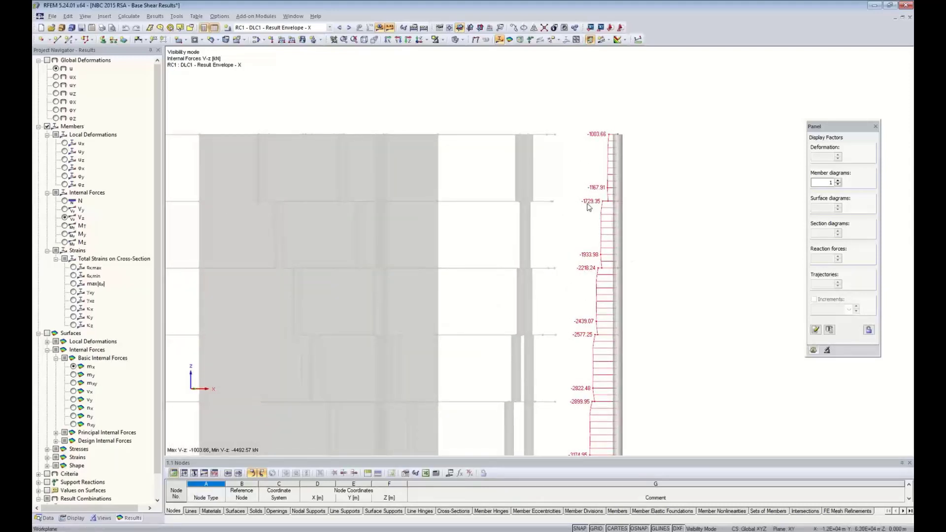
pyautogui.scroll(-5, 588, 207)
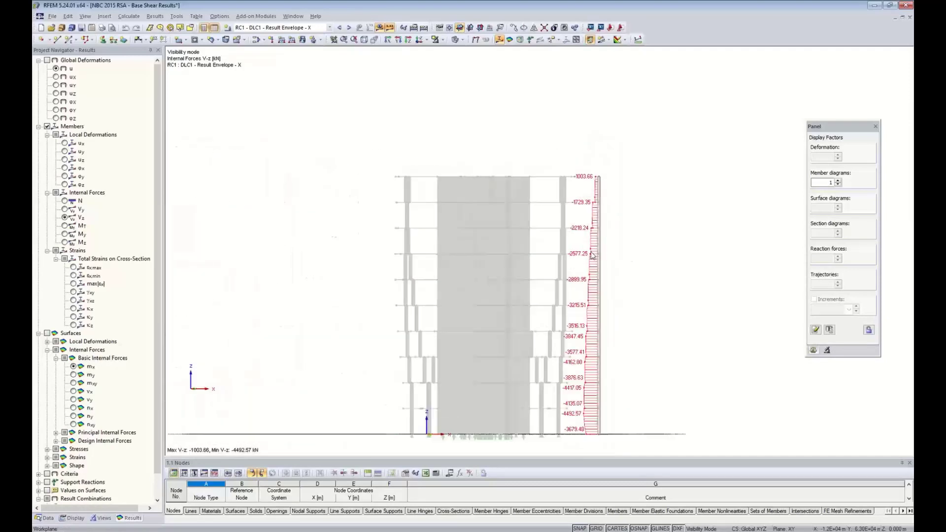
pyautogui.moveTo(591, 309); pyautogui.dragTo(580, 267, button='middle')
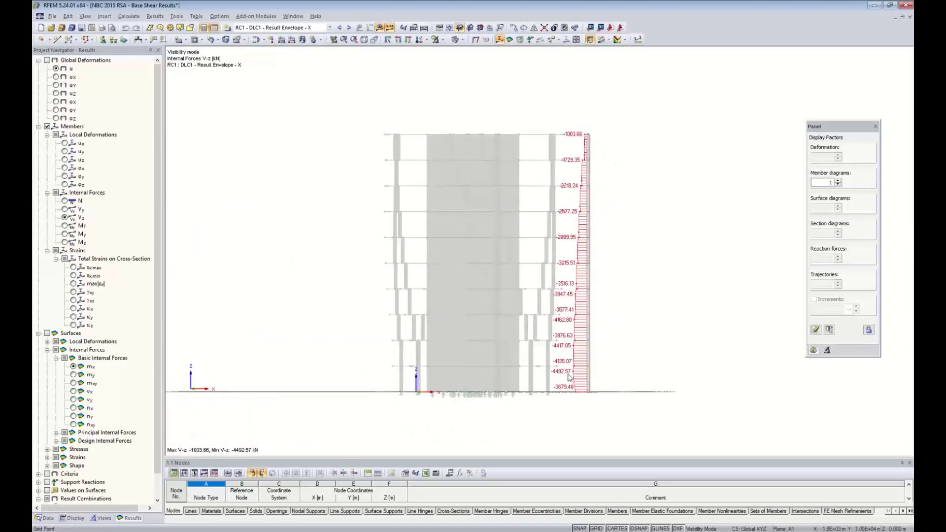
pyautogui.scroll(3, 578, 398)
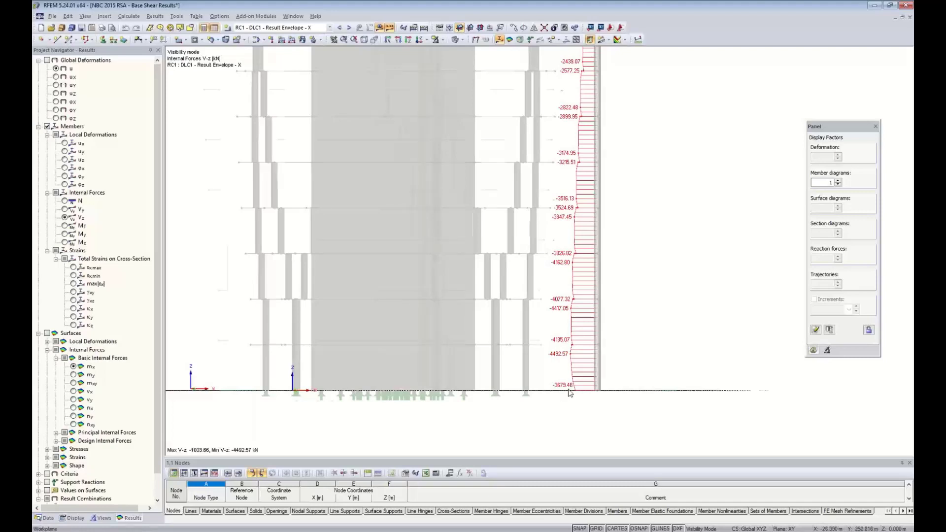
pyautogui.scroll(2, 559, 396)
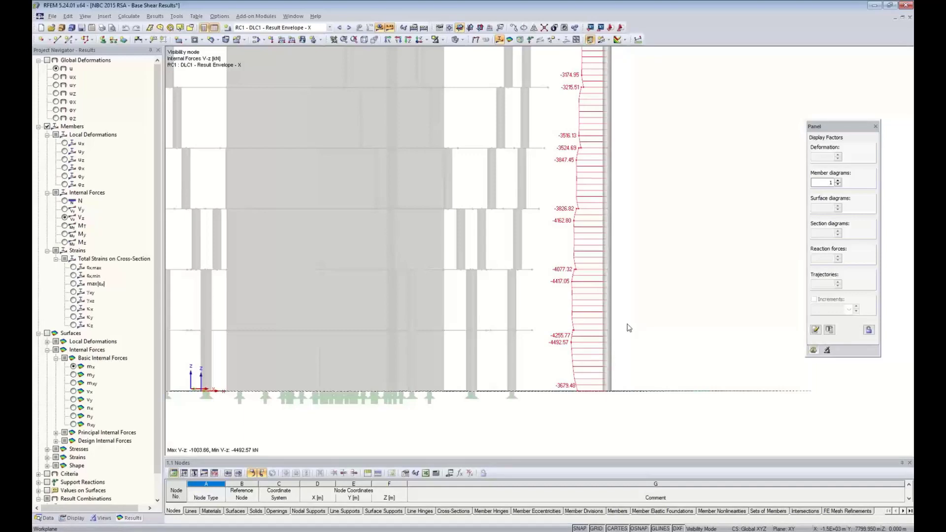
pyautogui.scroll(-3, 629, 327)
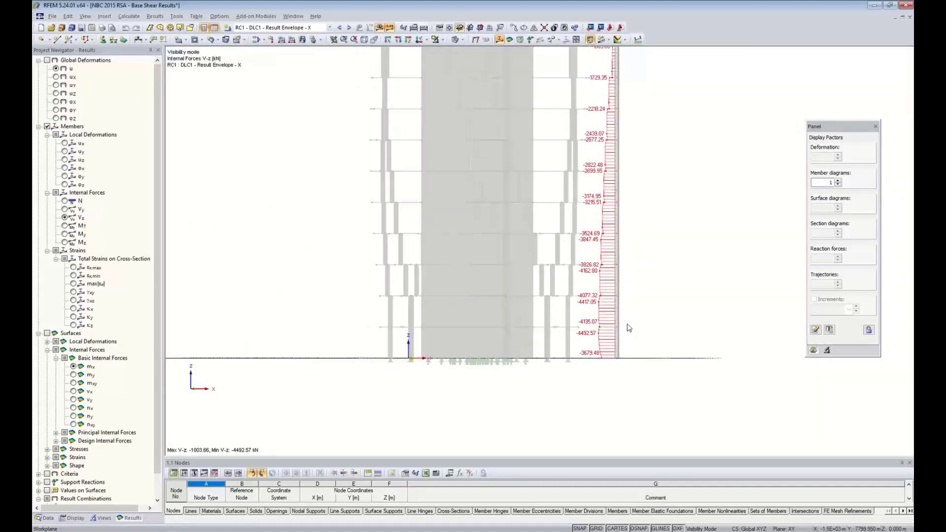
pyautogui.scroll(-3, 629, 328)
pyautogui.keyDown('ctrl'); pyautogui.moveTo(668, 320); pyautogui.dragTo(588, 353, button='middle'); pyautogui.keyUp('ctrl')
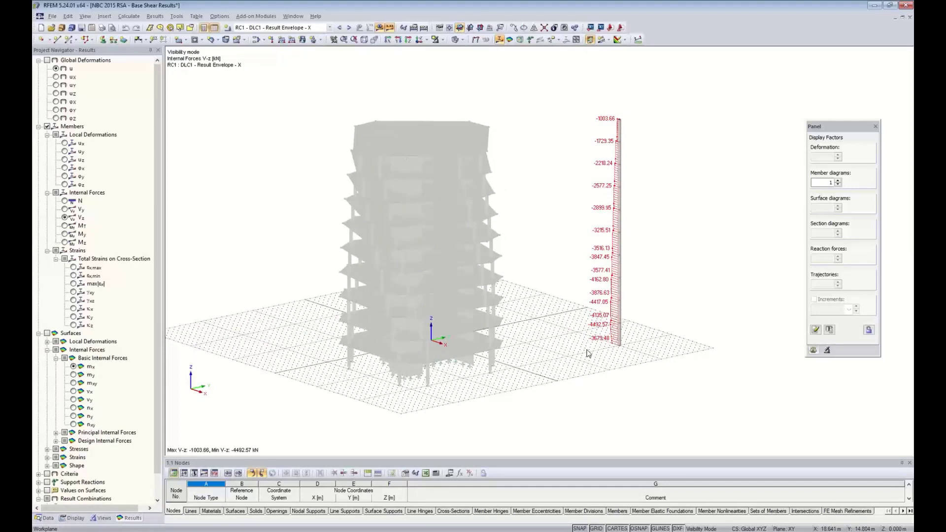
# Step: Switch to the presentation window with the NBC 2015 Base Shear Consideration slide
pyautogui.press('super+Tab')
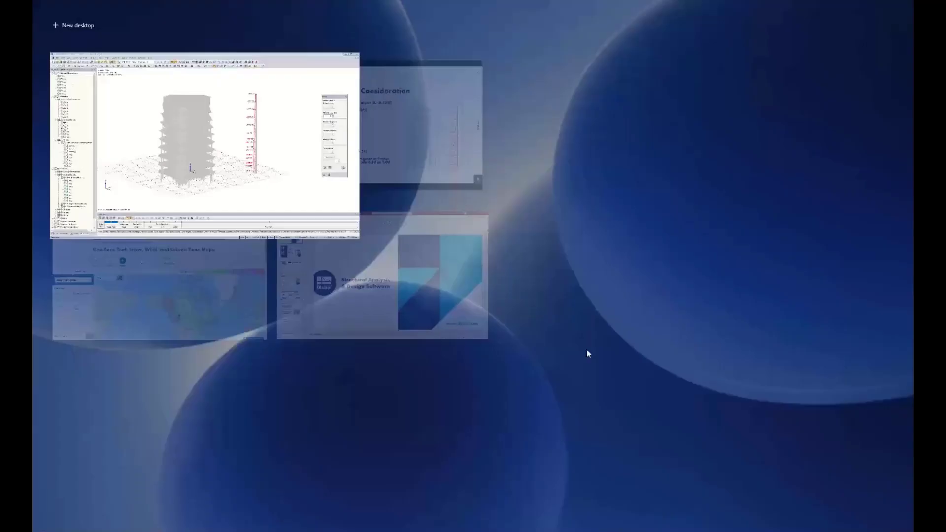
pyautogui.click(417, 127)
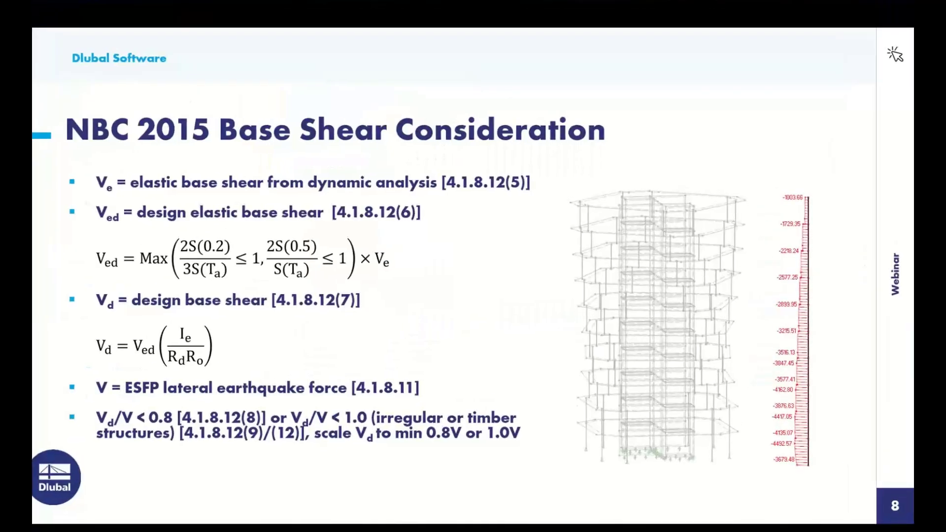
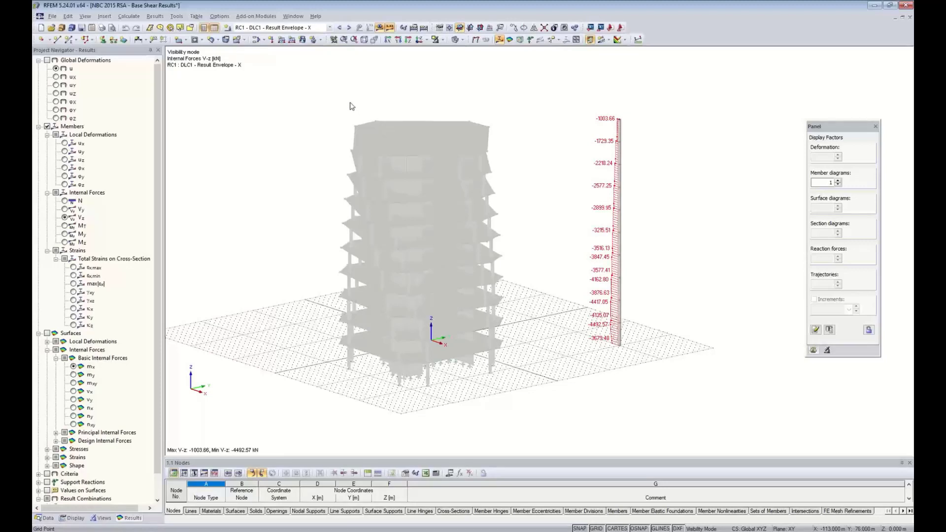
# Step: Open the RF-DYNAM Pro input data and copy the Design response spectrum as a new spectrum described as Elastic
pyautogui.click(259, 18)
pyautogui.moveTo(295, 81)
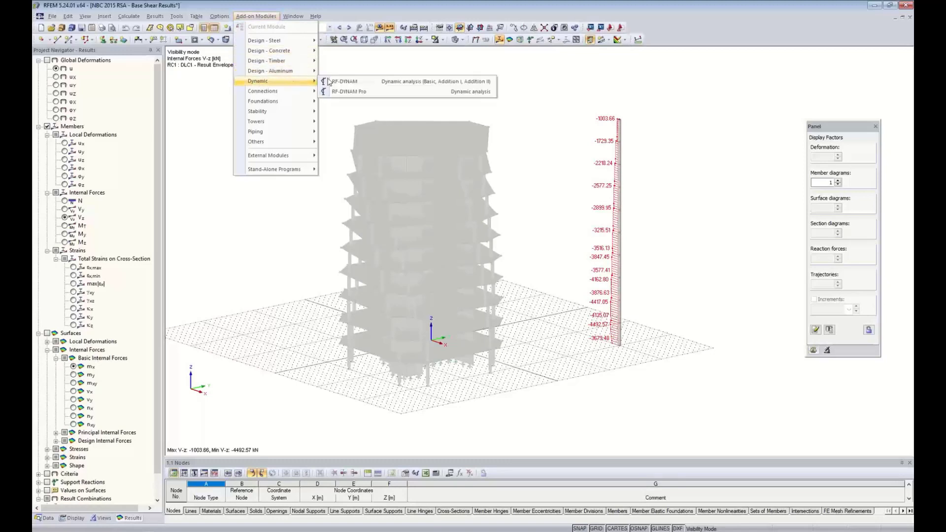
pyautogui.click(348, 92)
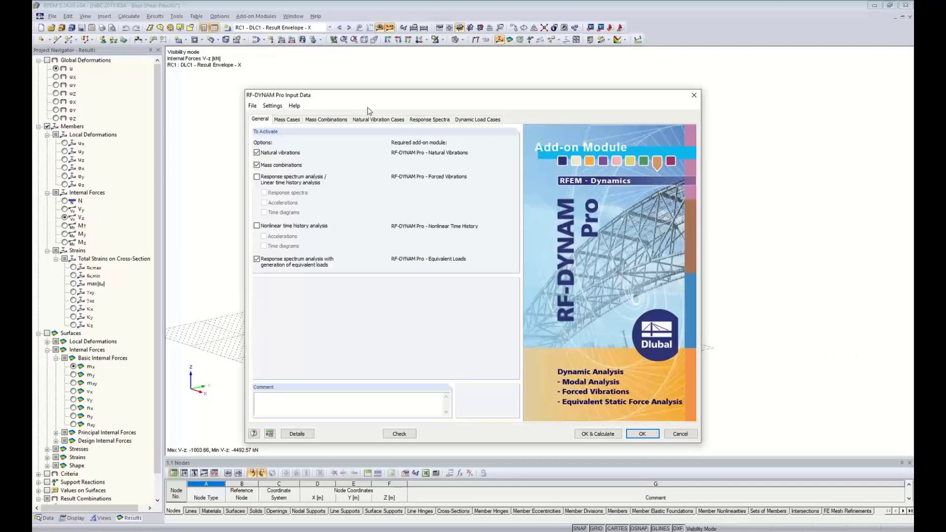
pyautogui.click(422, 123)
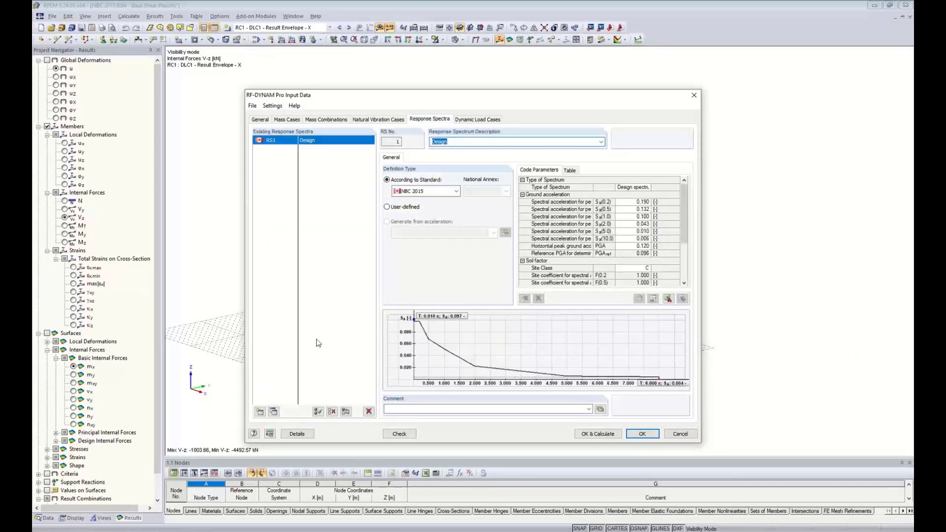
pyautogui.click(274, 411)
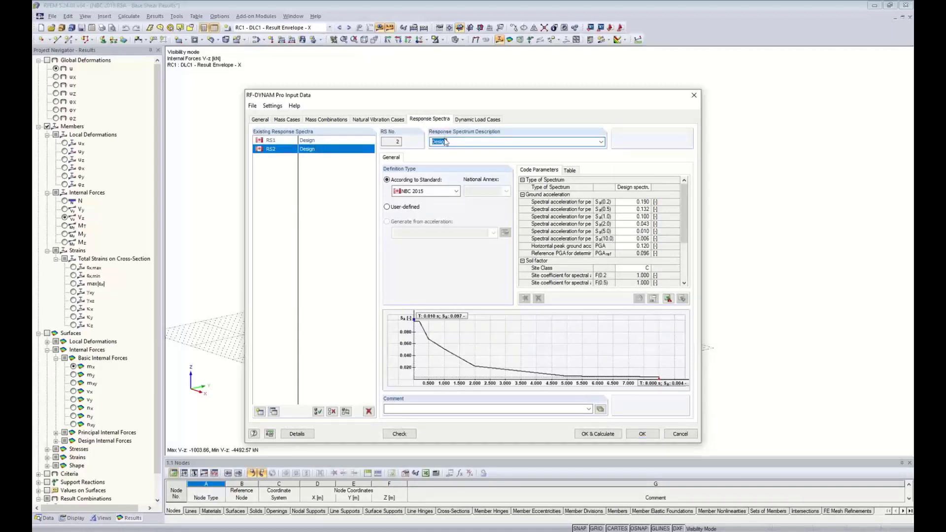
pyautogui.write('Elastic')
# Step: Set the type of the Elastic spectrum to Elastic response spectrum and review its remaining code parameters
pyautogui.click(639, 188)
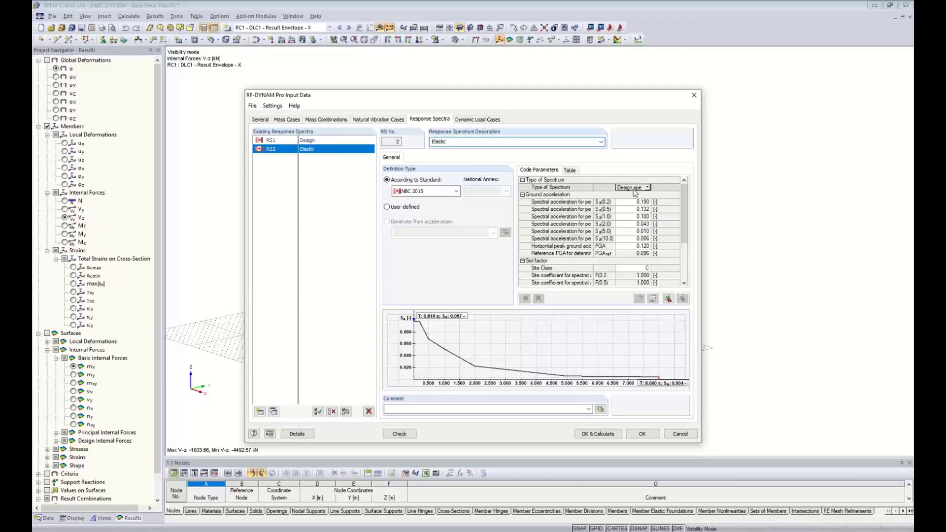
pyautogui.click(648, 187)
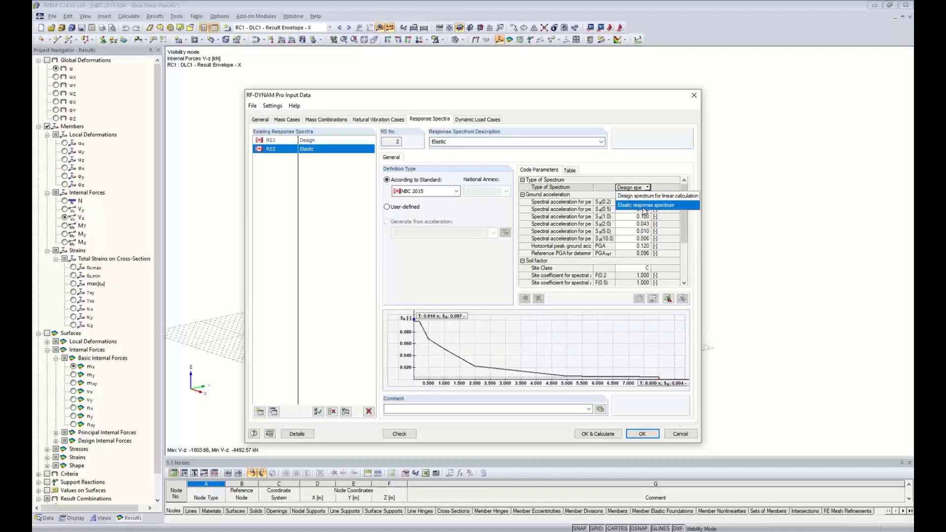
pyautogui.click(645, 206)
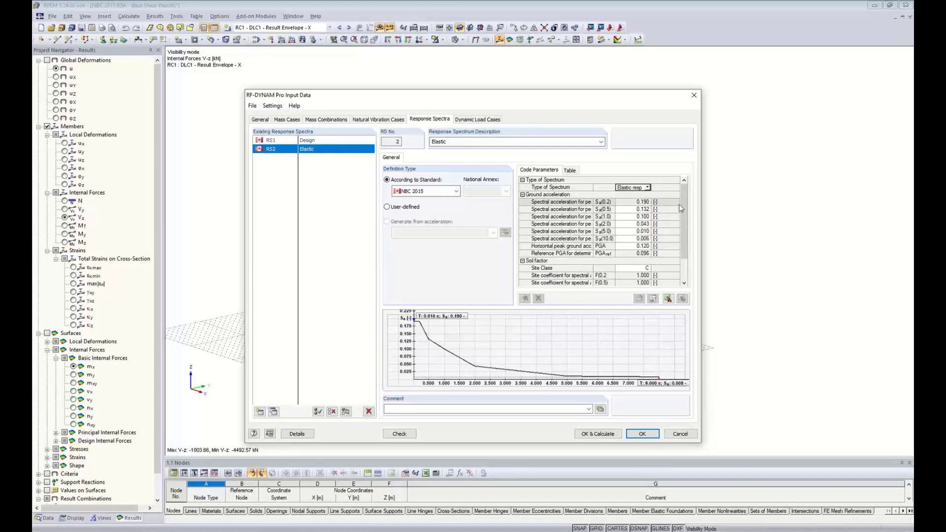
pyautogui.scroll(-2, 682, 213)
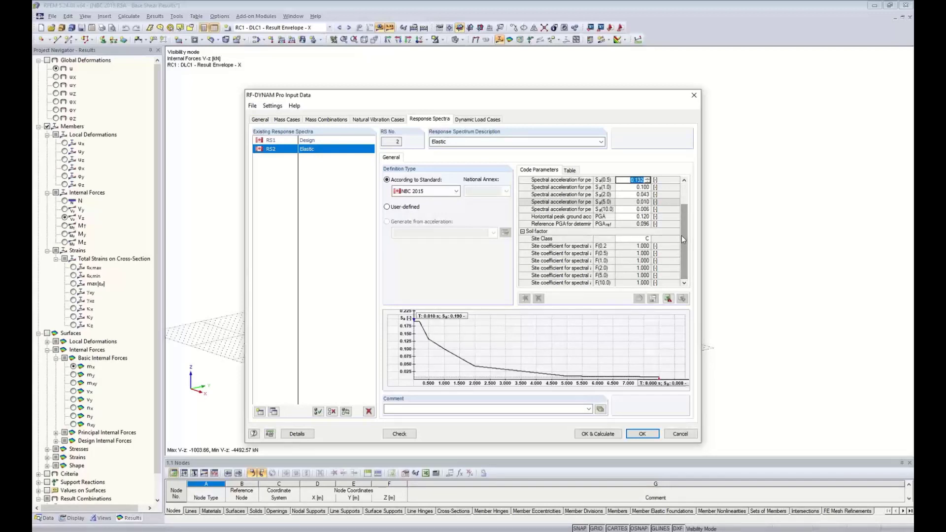
pyautogui.moveTo(682, 242); pyautogui.dragTo(681, 211)
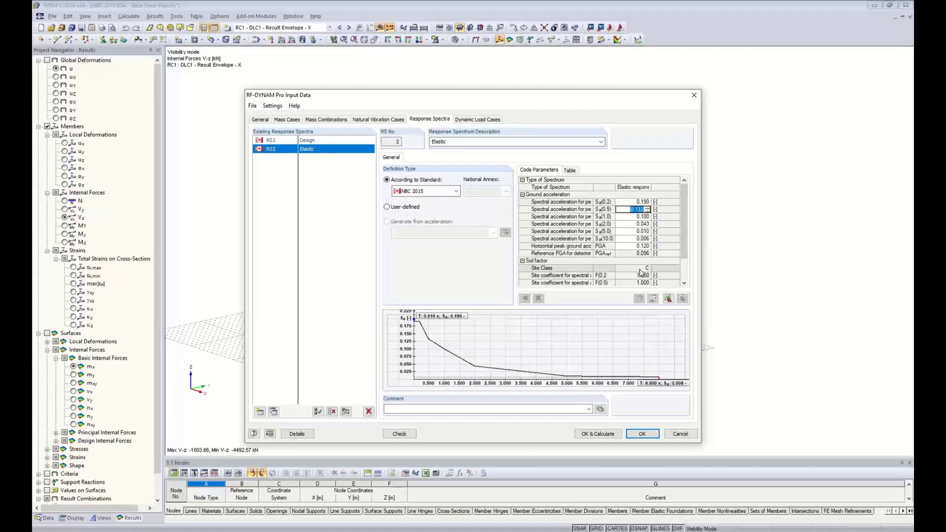
# Step: Copy the Design dynamic load case DLC1 and describe the copy as Elastic
pyautogui.click(481, 120)
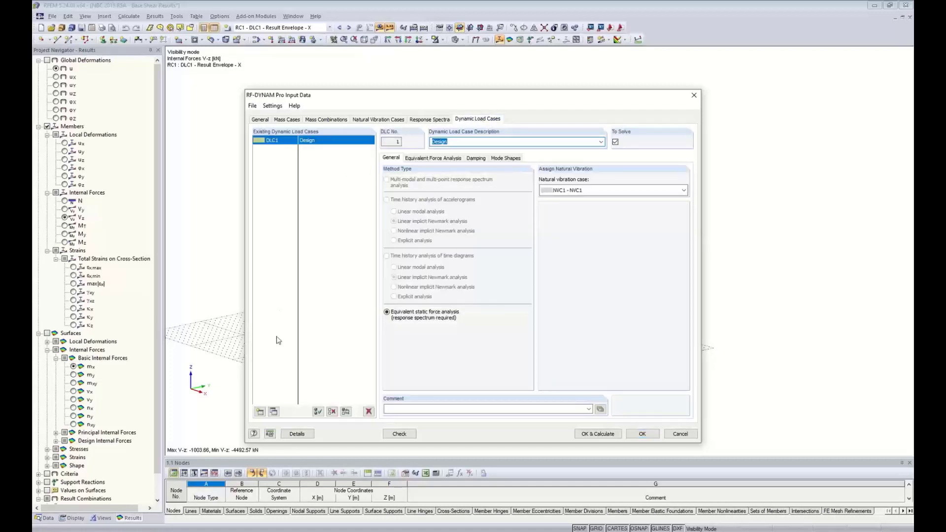
pyautogui.click(274, 411)
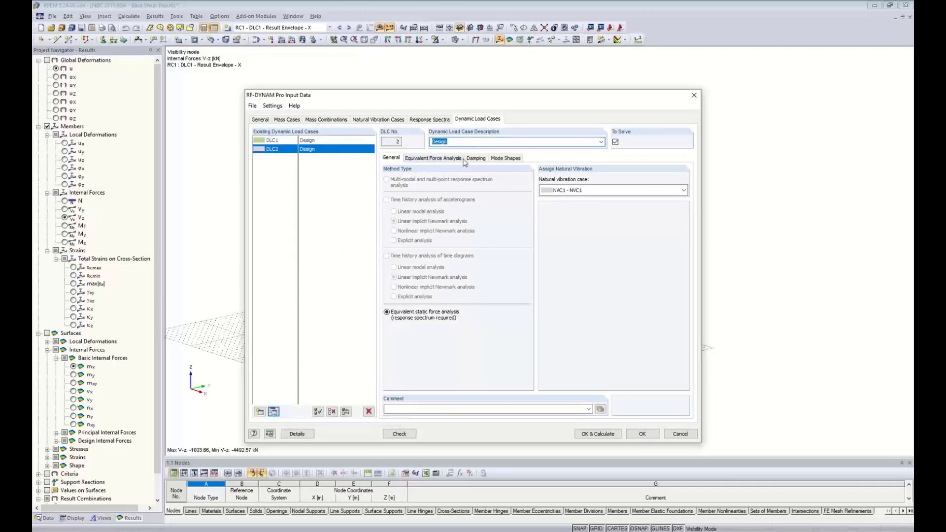
pyautogui.write('Elastic')
# Step: Assign the response spectrum RS2 - Elastic to the X and Y directions in the Elastic load case's equivalent force analysis
pyautogui.click(436, 158)
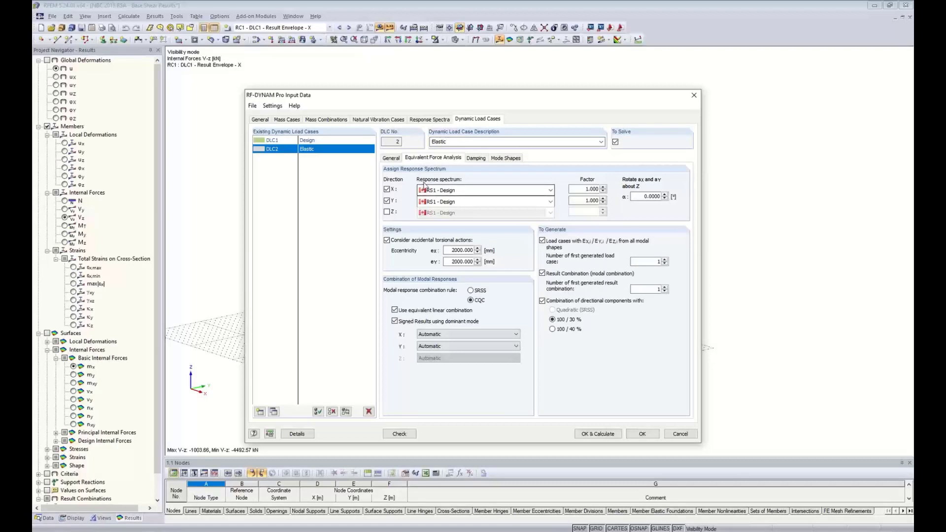
pyautogui.click(463, 190)
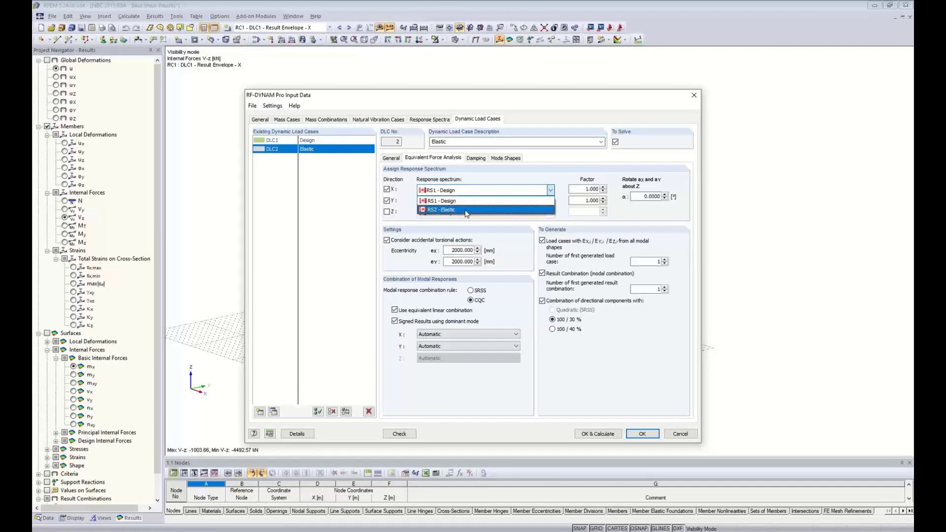
pyautogui.click(466, 209)
pyautogui.click(458, 201)
pyautogui.click(458, 221)
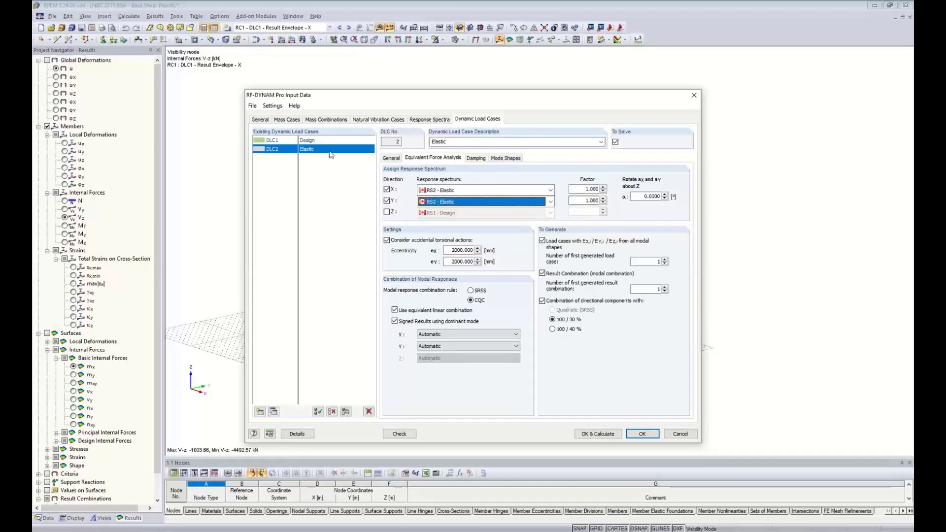
# Step: Compare the spectrum assignments of the Design and Elastic dynamic load cases and accept the RF-DYNAM Pro input data
pyautogui.click(304, 143)
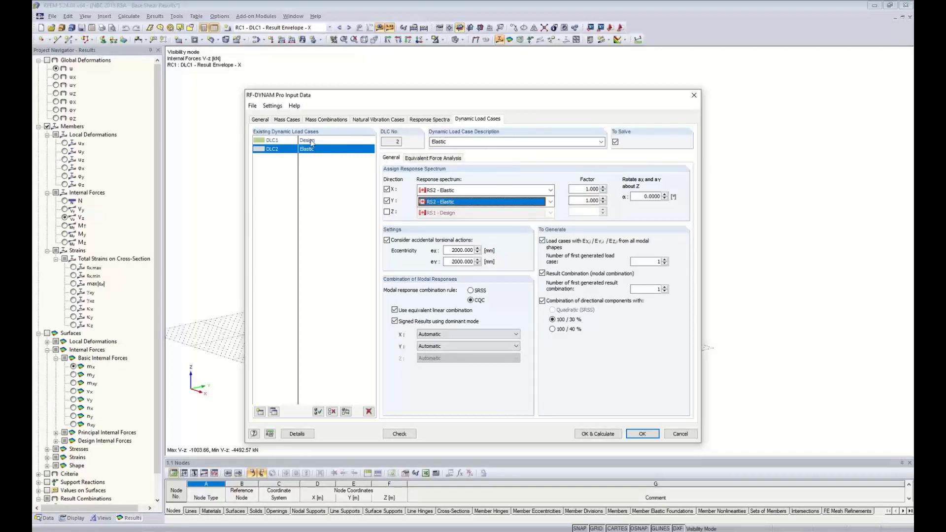
pyautogui.click(433, 158)
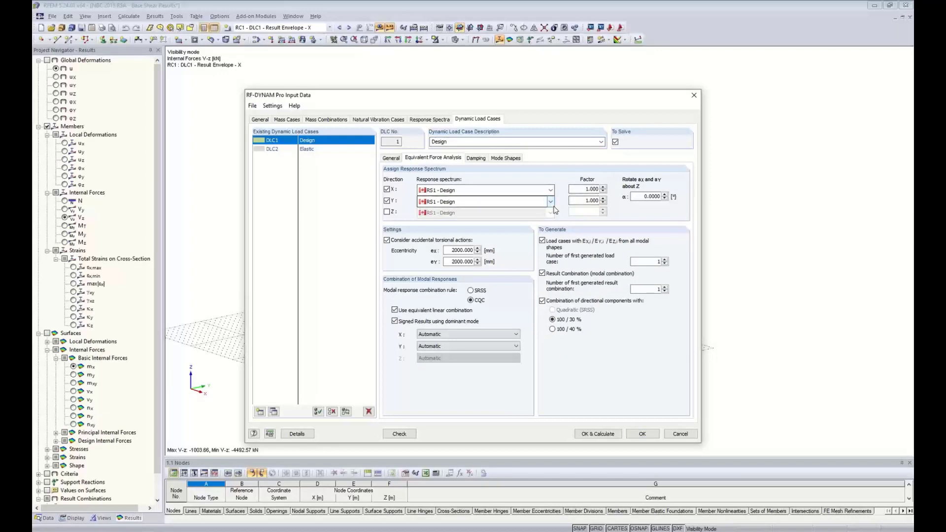
pyautogui.click(308, 149)
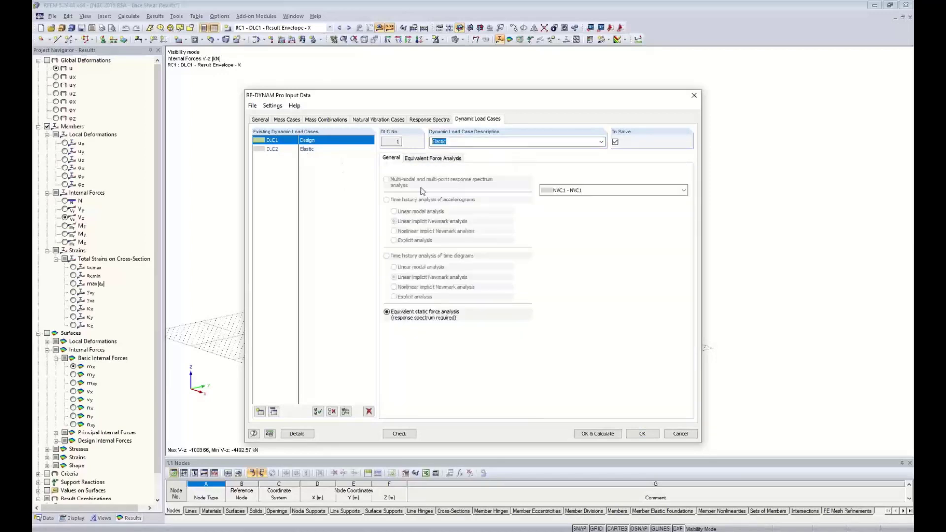
pyautogui.click(433, 159)
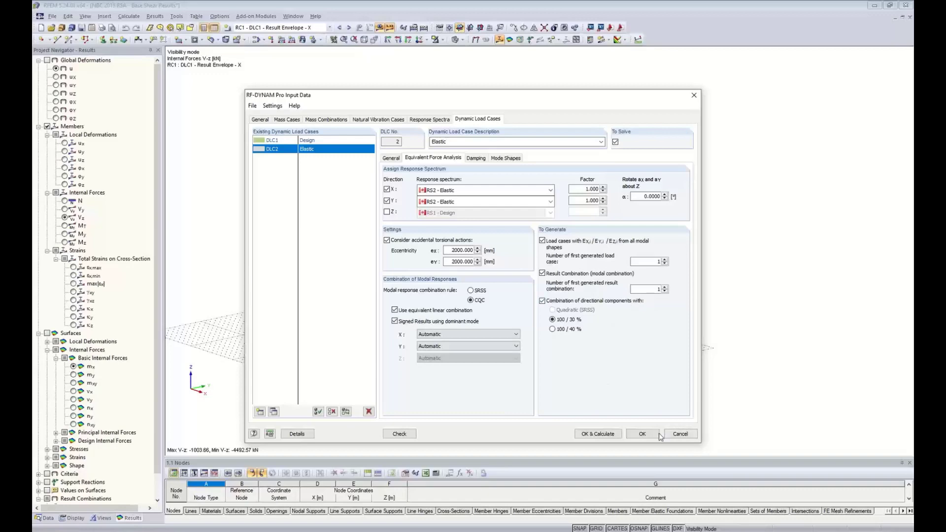
pyautogui.click(642, 433)
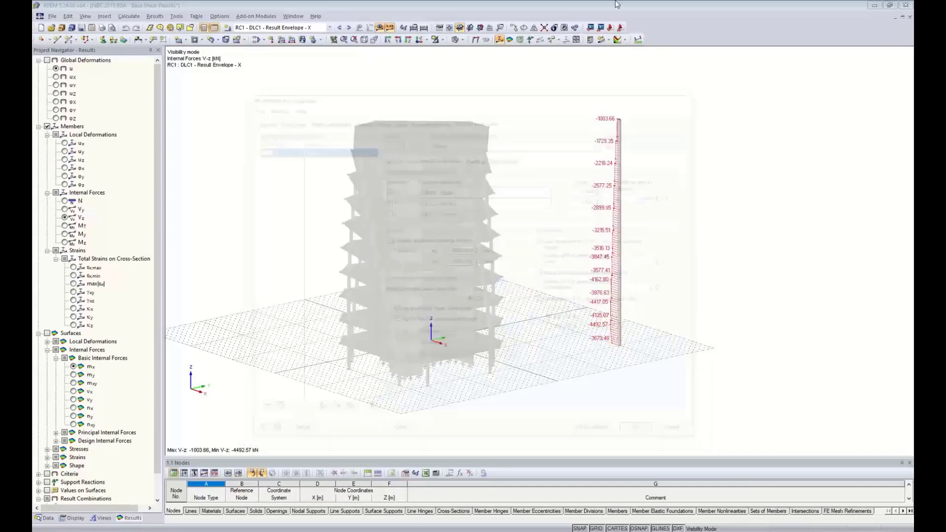
# Step: Switch to the NBC 2015 RSA - Drift Results model and review its list of DLC1 and DLC2 load cases and result combinations
pyautogui.click(293, 16)
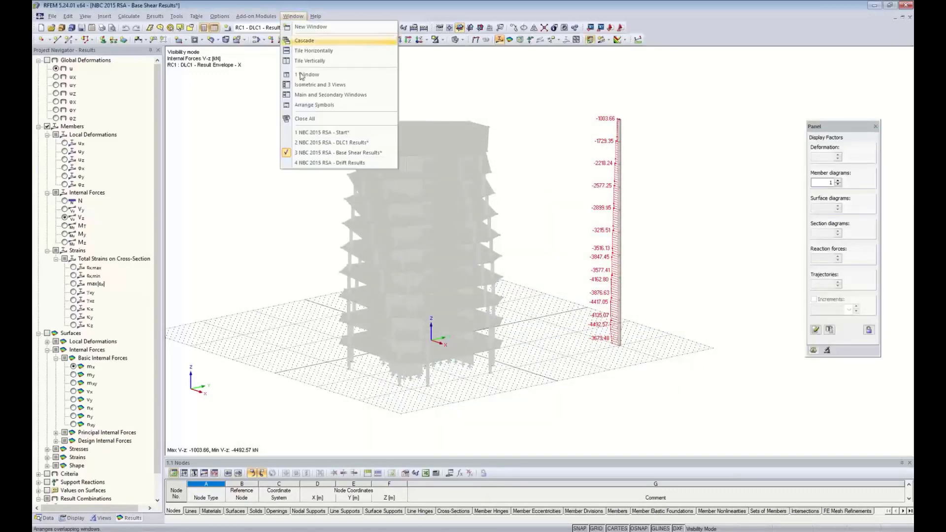
pyautogui.click(316, 163)
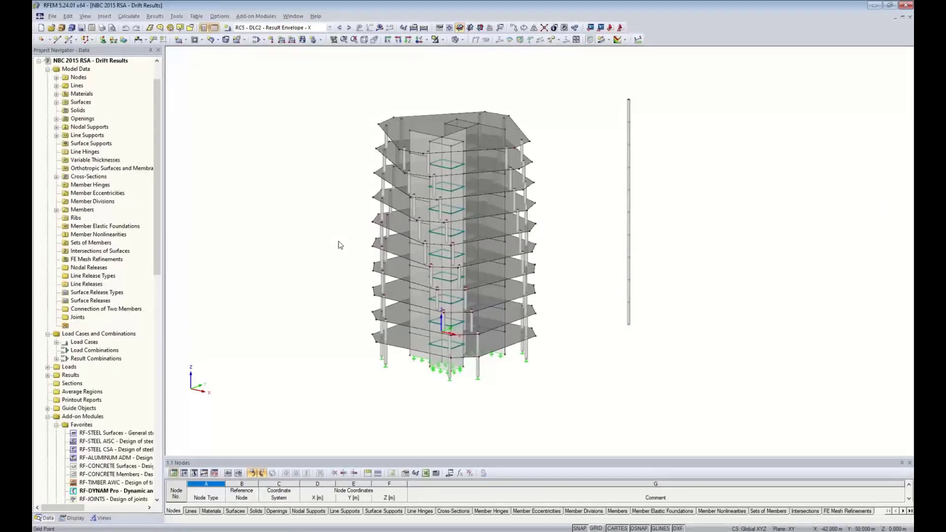
pyautogui.click(330, 28)
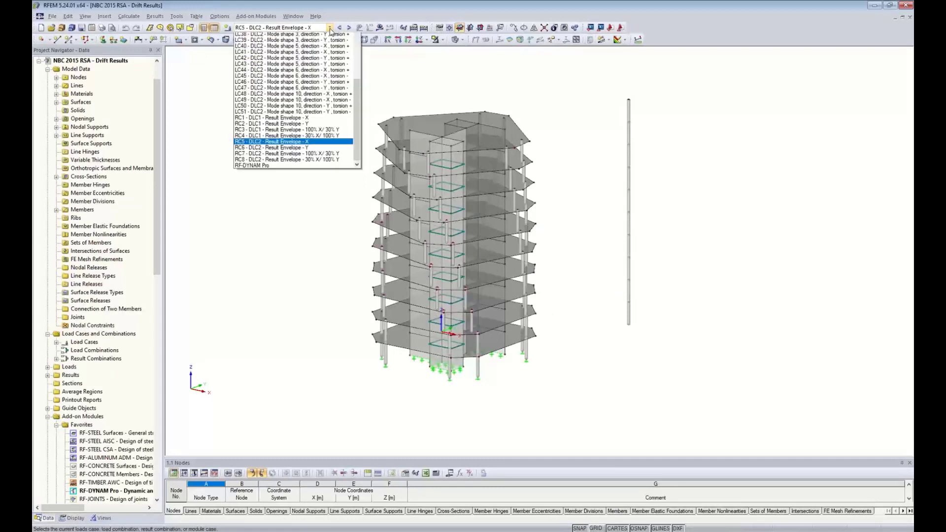
pyautogui.moveTo(356, 143); pyautogui.dragTo(348, 160)
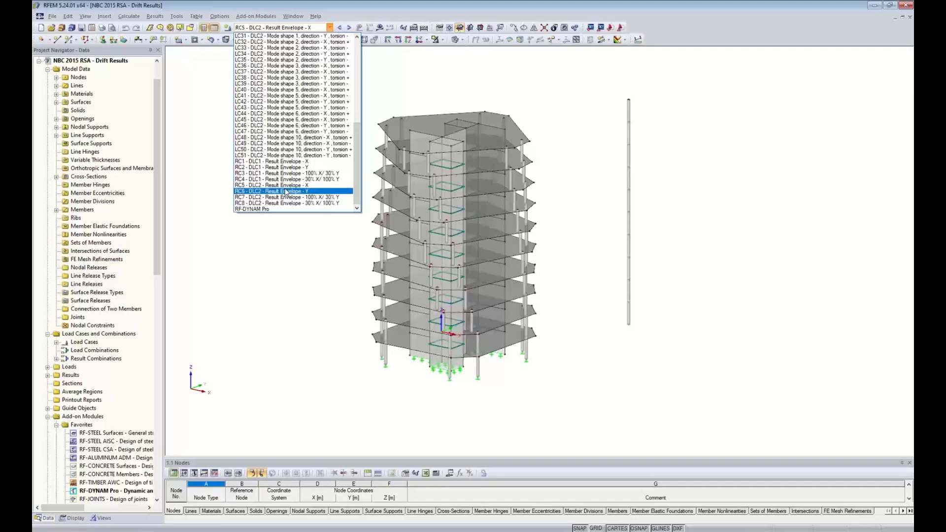
pyautogui.click(307, 263)
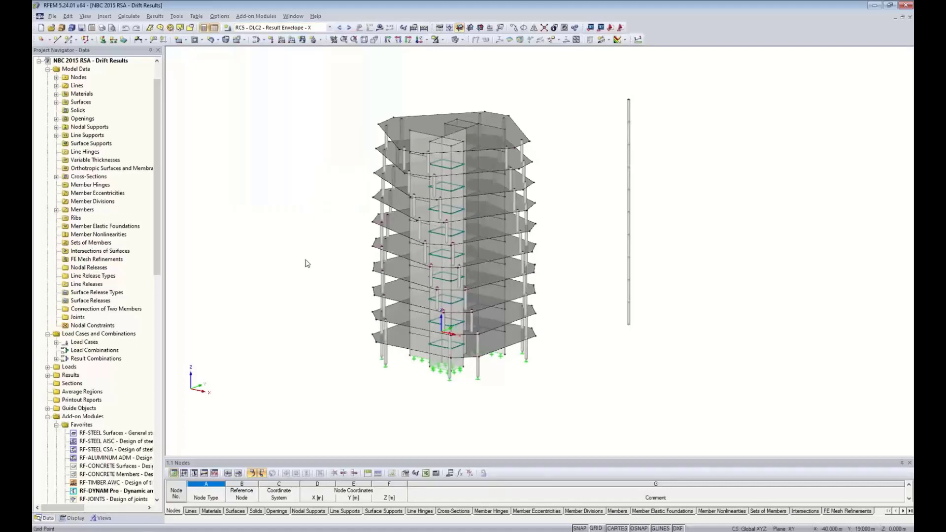
# Step: Enlarge the table area and show the RF-DYNAM Pro equivalent loads for dynamic load case DLC2 - Elastic
pyautogui.moveTo(326, 458); pyautogui.dragTo(335, 365)
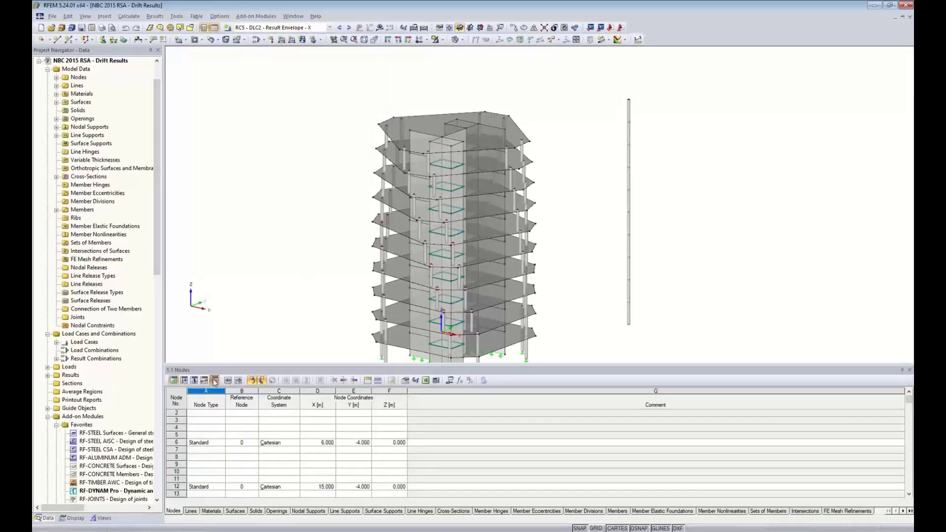
pyautogui.click(214, 381)
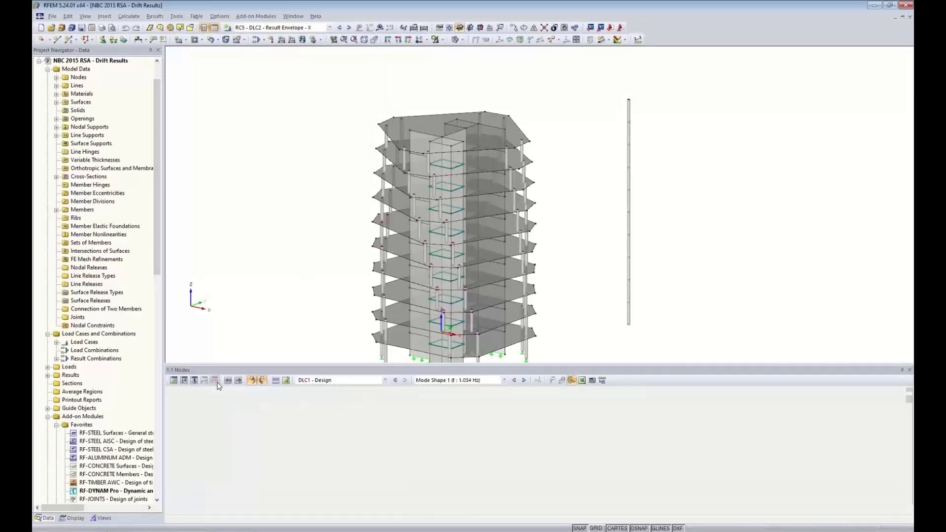
pyautogui.click(383, 381)
pyautogui.click(381, 392)
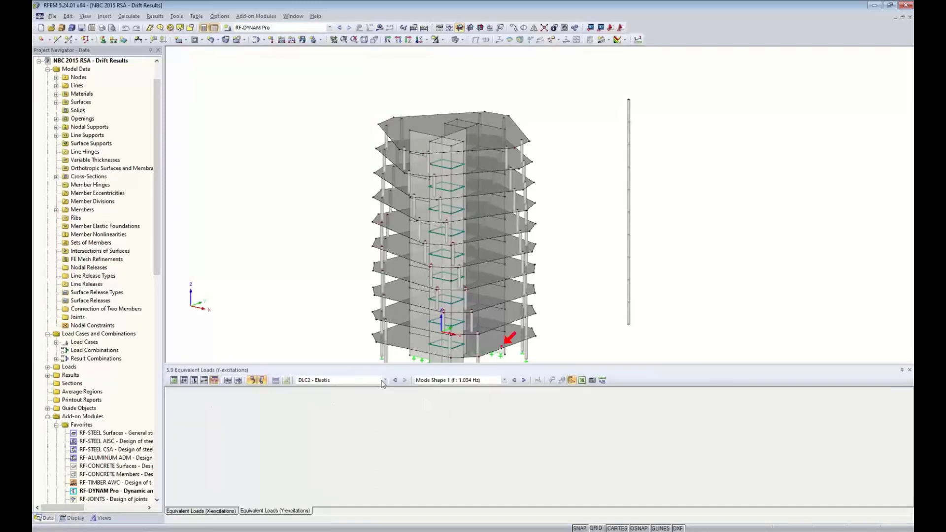
pyautogui.click(384, 380)
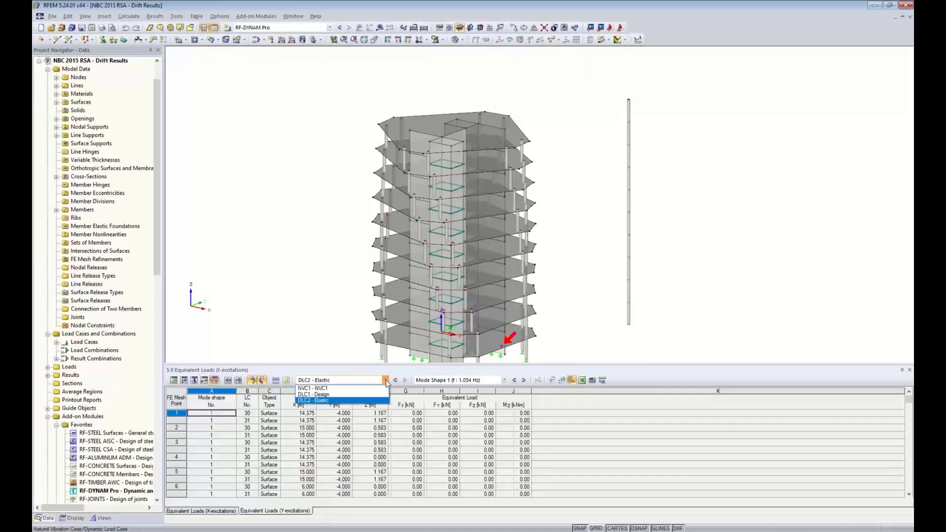
pyautogui.click(348, 400)
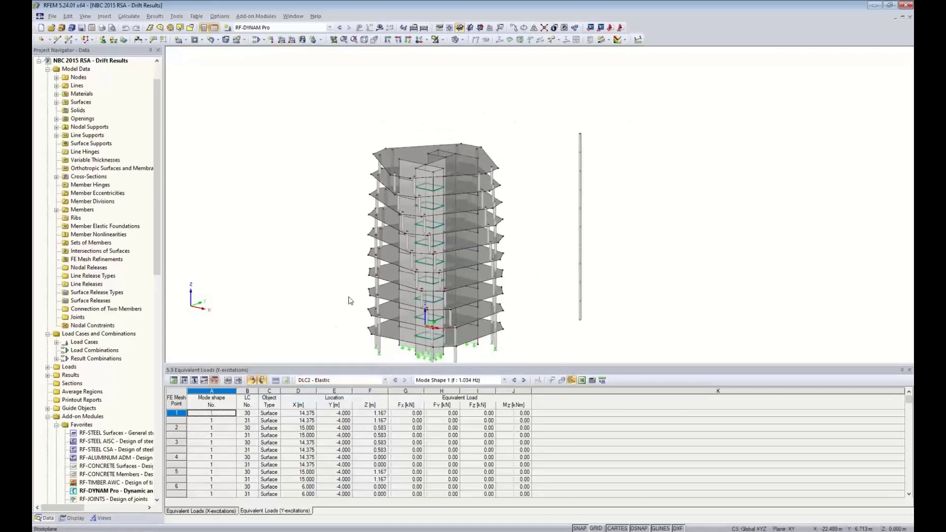
# Step: Display the results of RC5 - DLC2 - Result Envelope - X and examine the V-z shear forces along the result beam
pyautogui.click(330, 28)
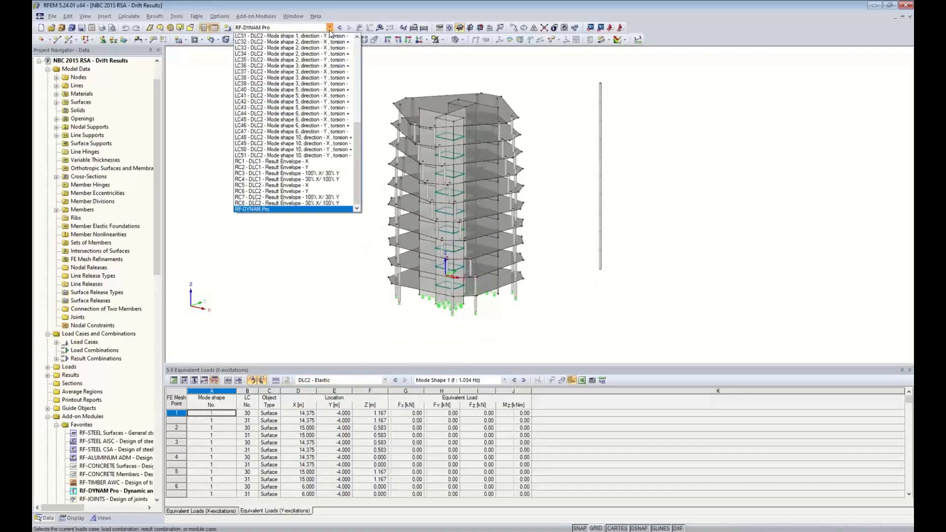
pyautogui.click(294, 185)
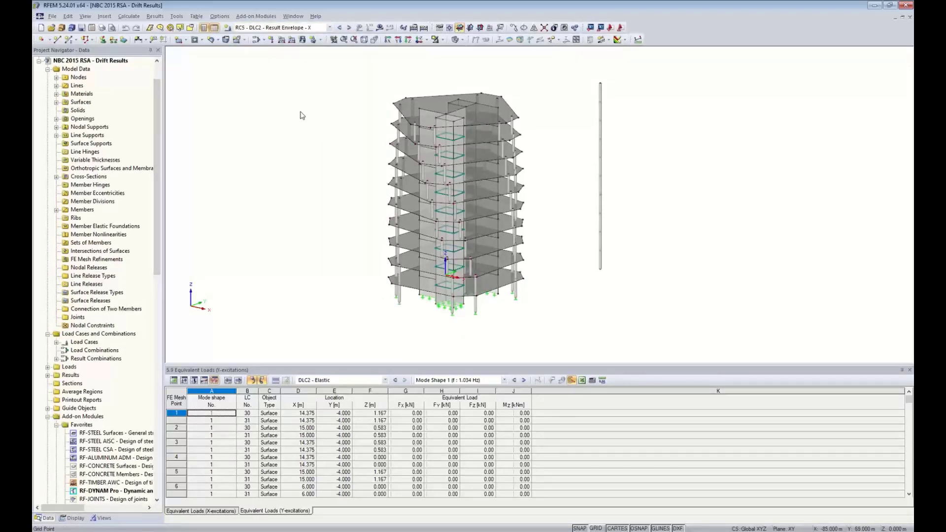
pyautogui.click(380, 28)
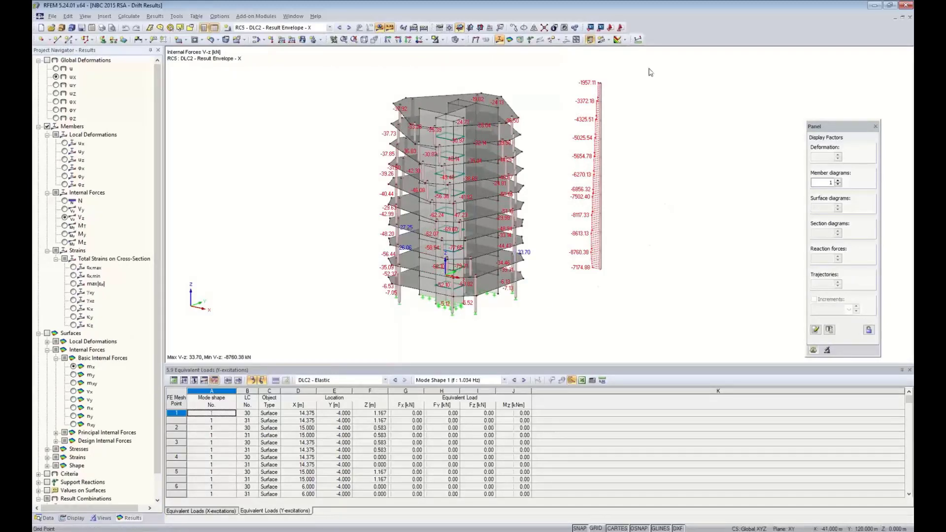
pyautogui.moveTo(654, 256); pyautogui.dragTo(640, 285, button='middle')
pyautogui.scroll(5, 599, 317)
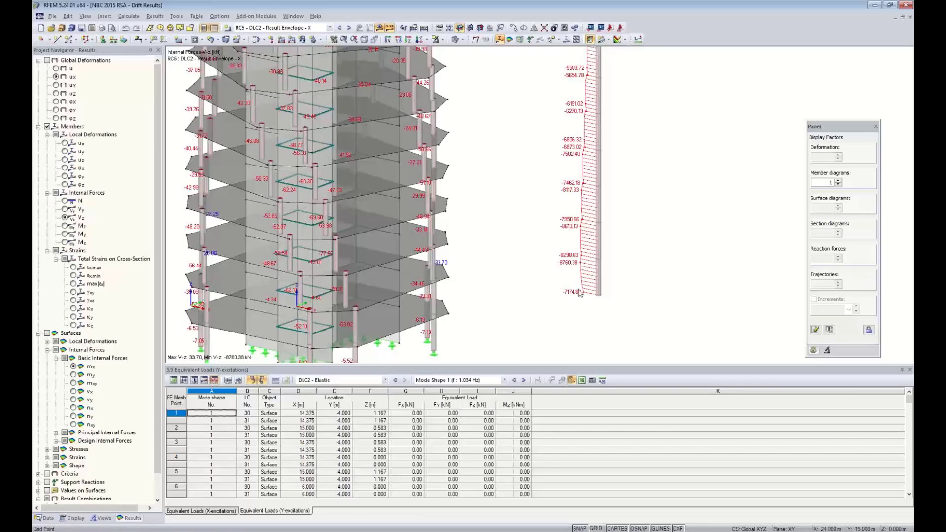
pyautogui.scroll(-5, 554, 238)
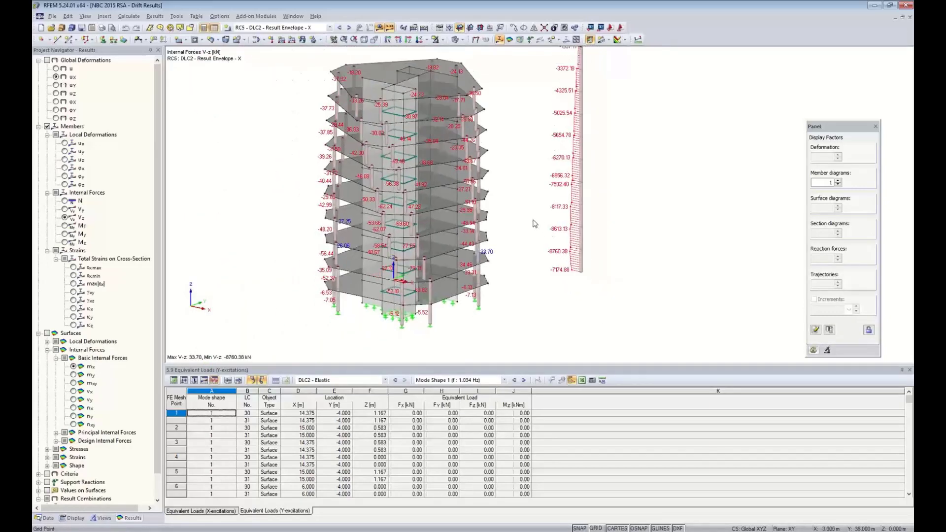
pyautogui.moveTo(535, 223); pyautogui.dragTo(544, 241, button='middle')
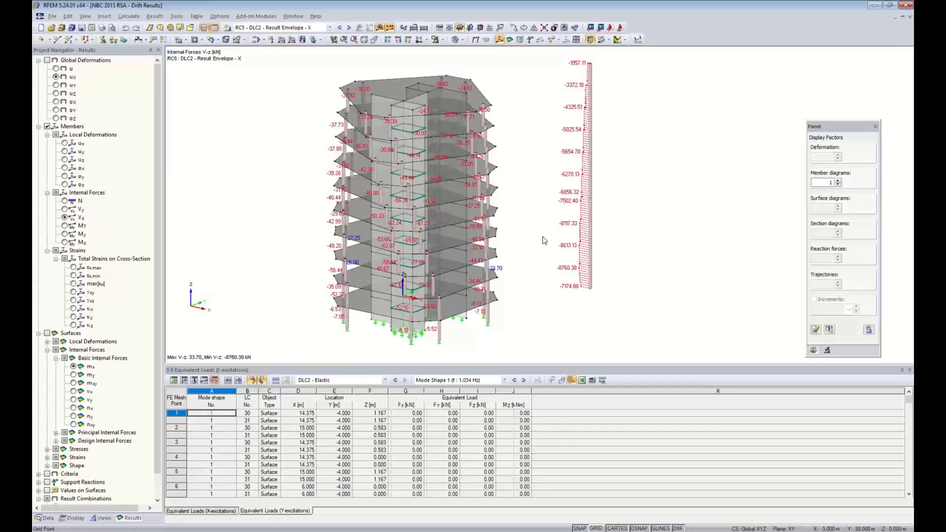
pyautogui.scroll(3, 495, 113)
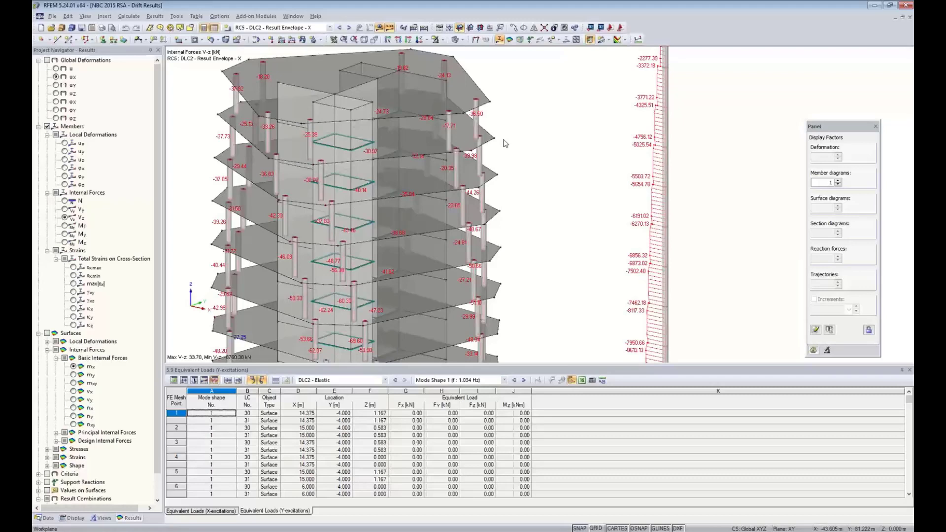
pyautogui.scroll(-4, 589, 188)
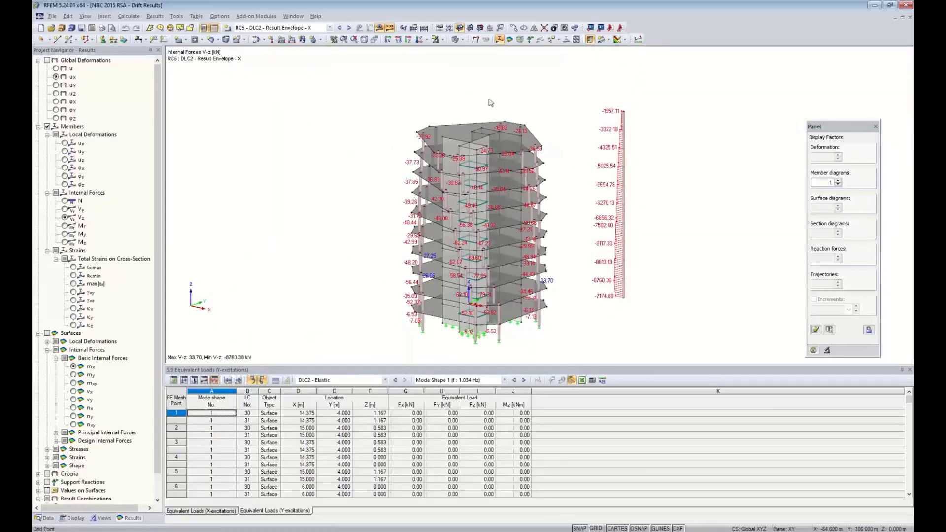
# Step: Display the model as a wireframe without results and inspect the core layout in plan before returning to the isometric view
pyautogui.click(463, 40)
pyautogui.click(466, 51)
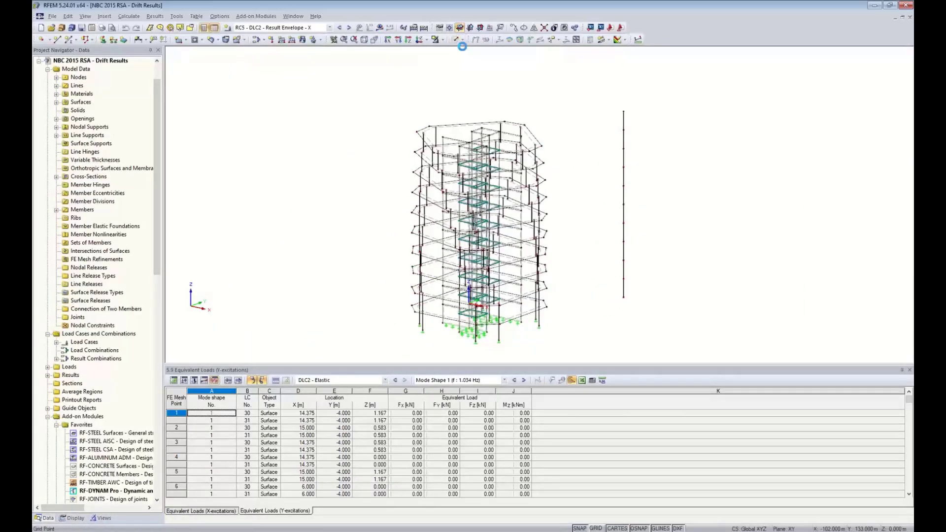
pyautogui.click(409, 40)
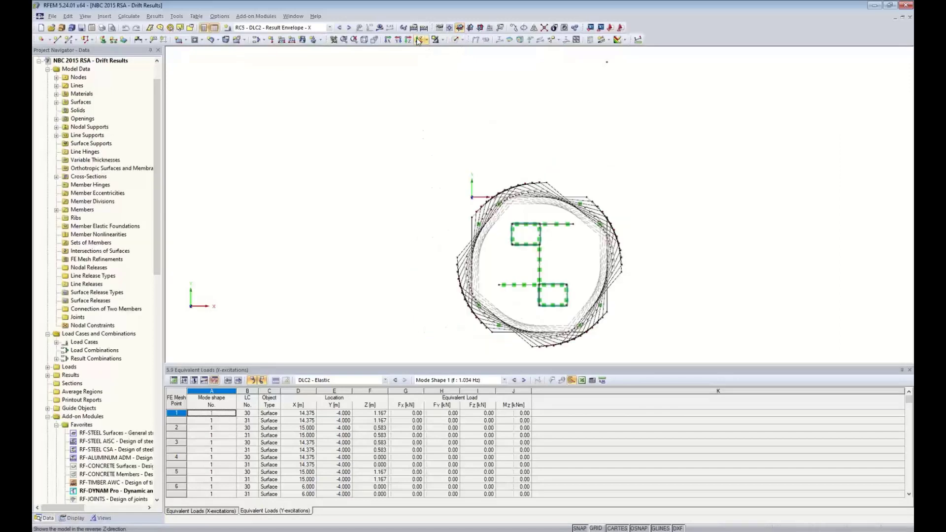
pyautogui.scroll(5, 448, 253)
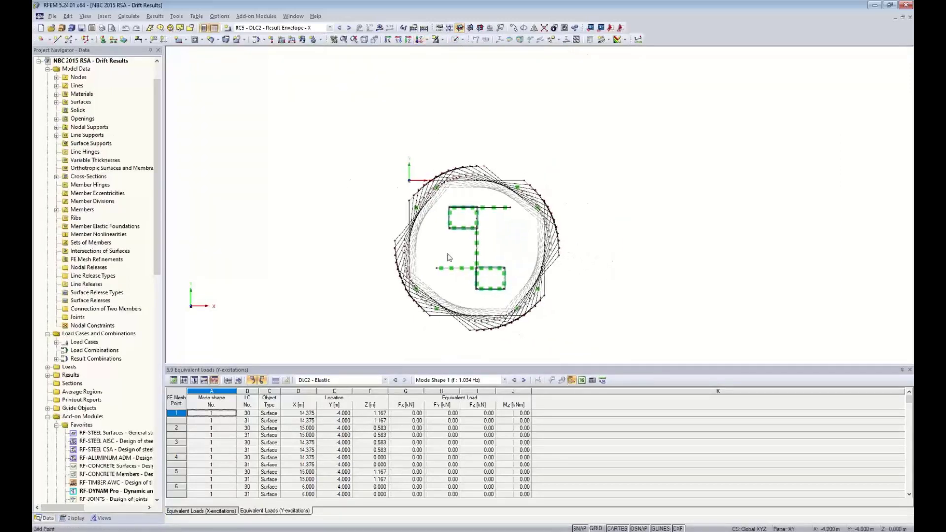
pyautogui.scroll(2, 476, 253)
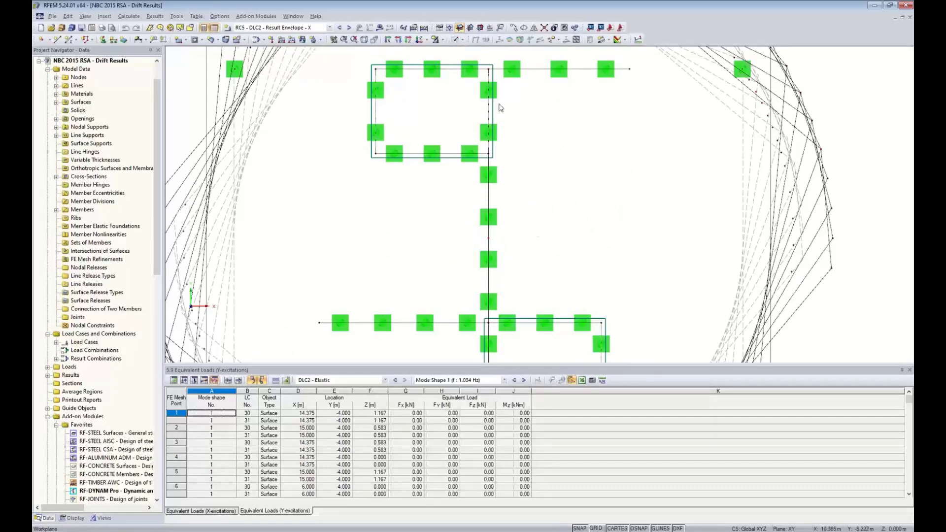
pyautogui.click(366, 40)
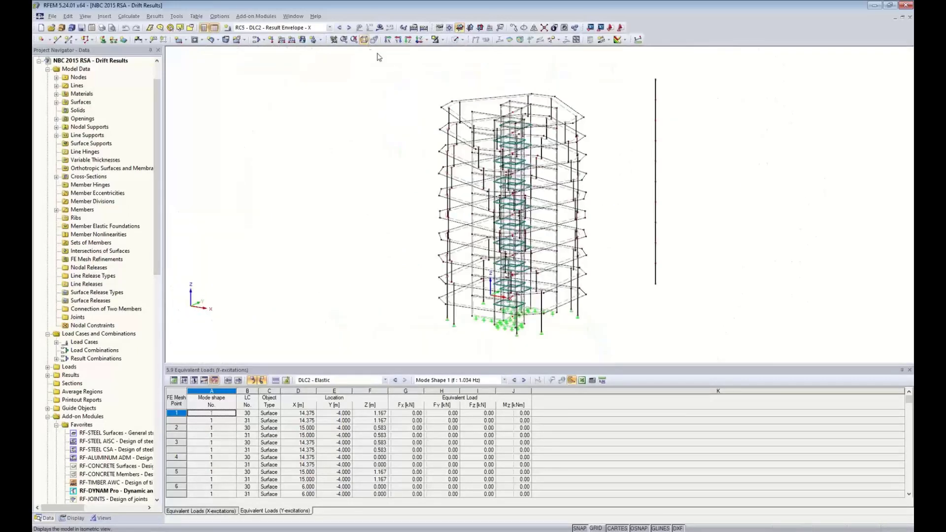
# Step: Turn off the display of hidden objects in the background
pyautogui.keyDown('ctrl'); pyautogui.moveTo(653, 218); pyautogui.dragTo(512, 174, button='middle'); pyautogui.keyUp('ctrl')
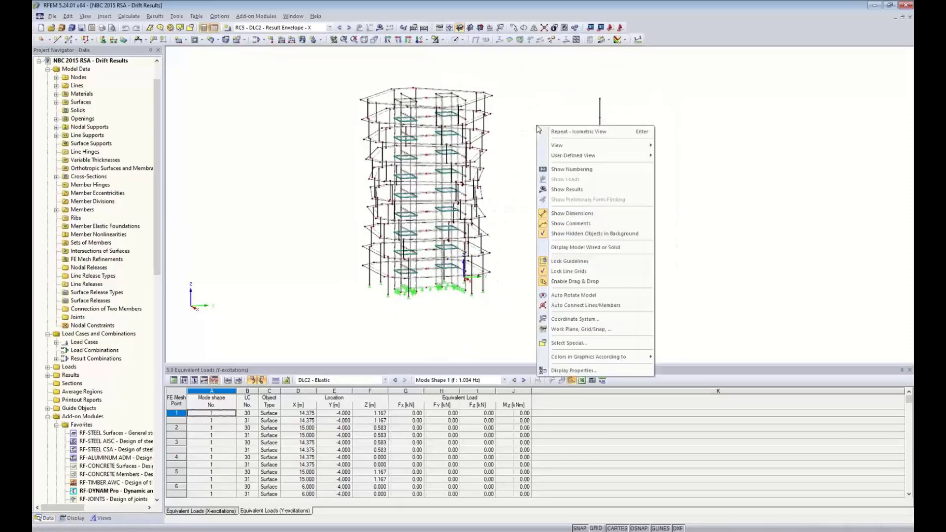
pyautogui.click(551, 233)
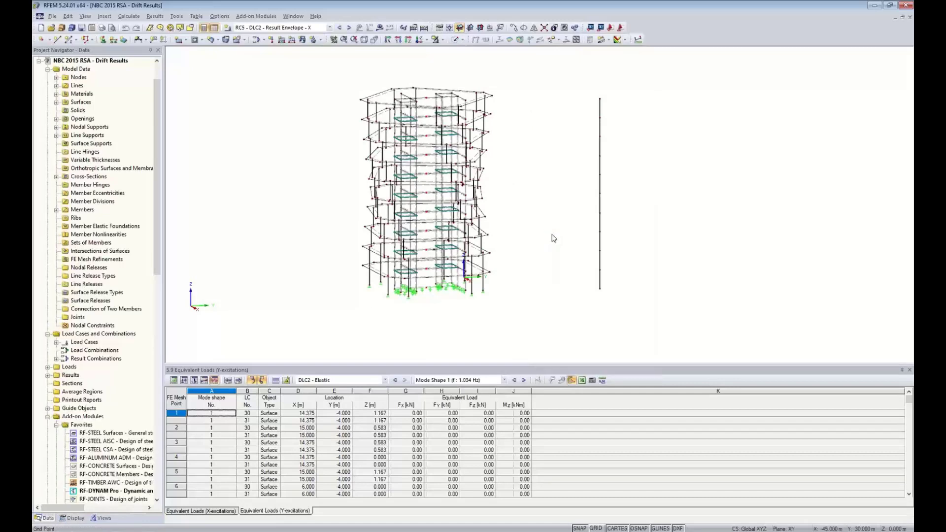
pyautogui.rightClick(551, 204)
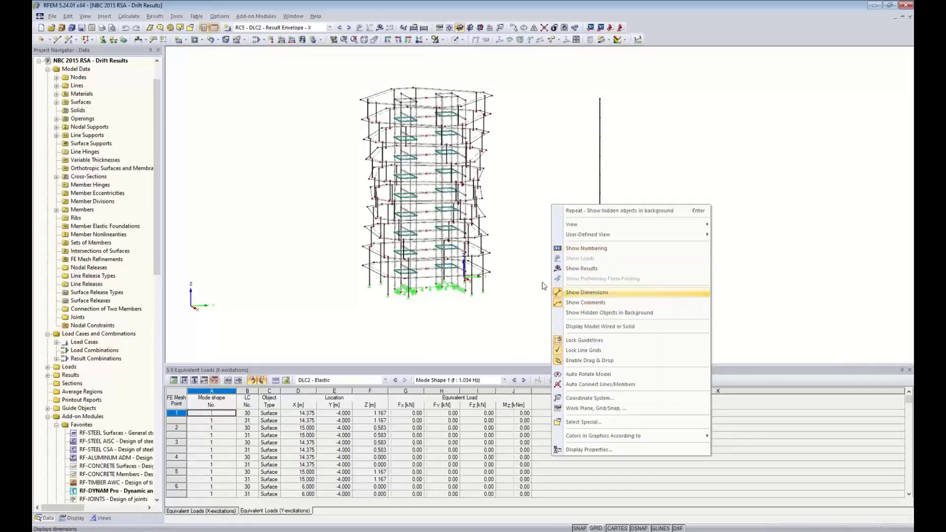
pyautogui.click(526, 275)
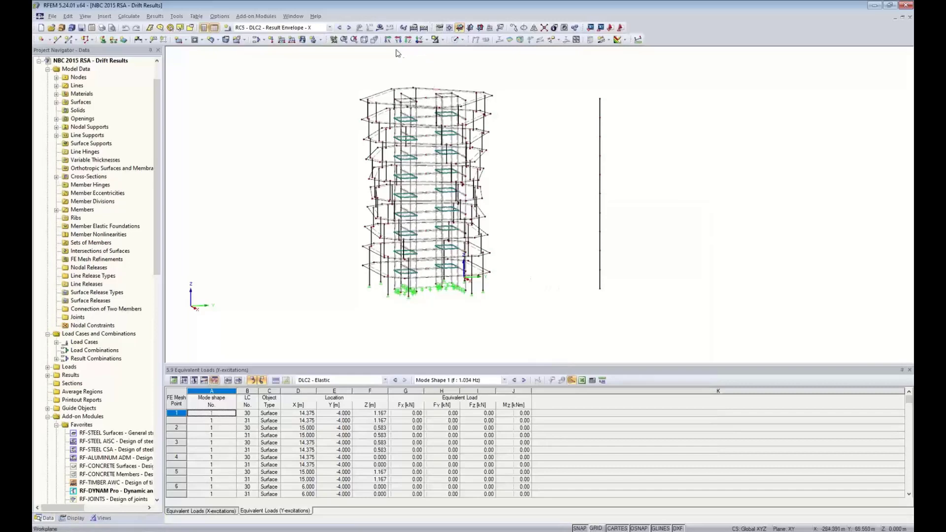
# Step: Isolate the vertical row of storey nodes at the centre of the core so that only these nodes are shown
pyautogui.click(419, 40)
pyautogui.scroll(3, 538, 266)
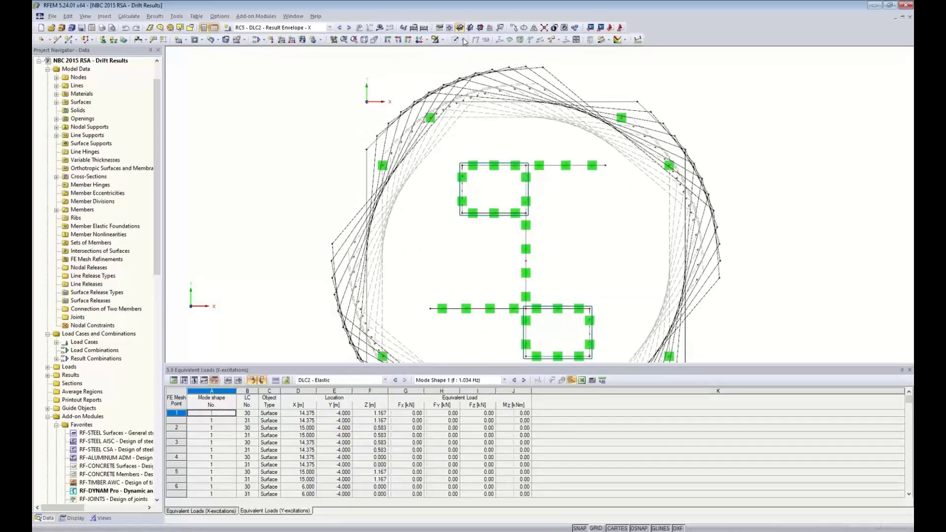
pyautogui.click(364, 39)
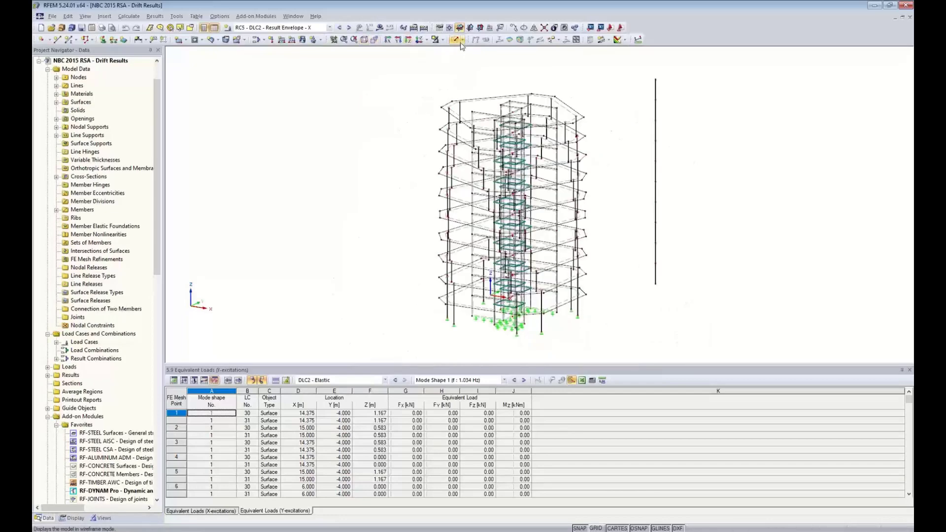
pyautogui.click(461, 40)
pyautogui.click(449, 50)
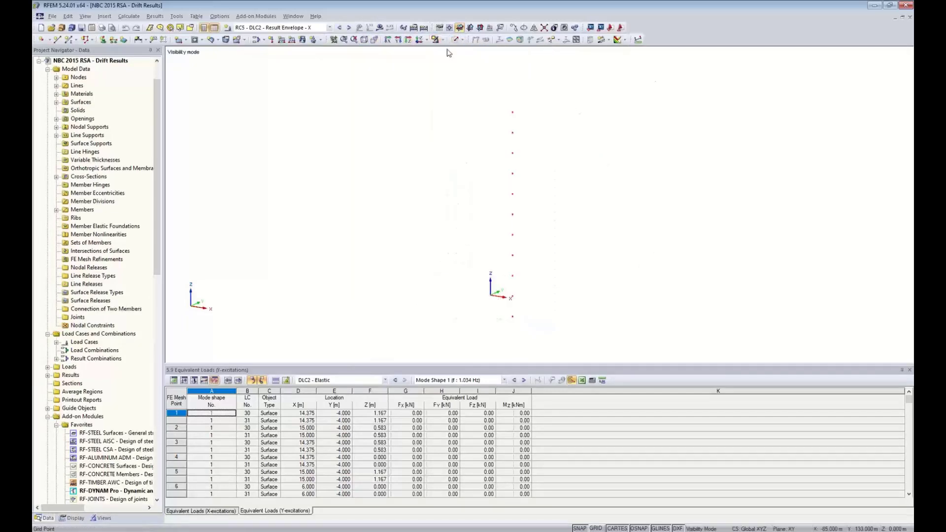
# Step: Temporarily show the hidden objects in the background to check where the isolated nodes sit within the building
pyautogui.moveTo(595, 200); pyautogui.dragTo(473, 186, button='middle')
pyautogui.rightClick(475, 130)
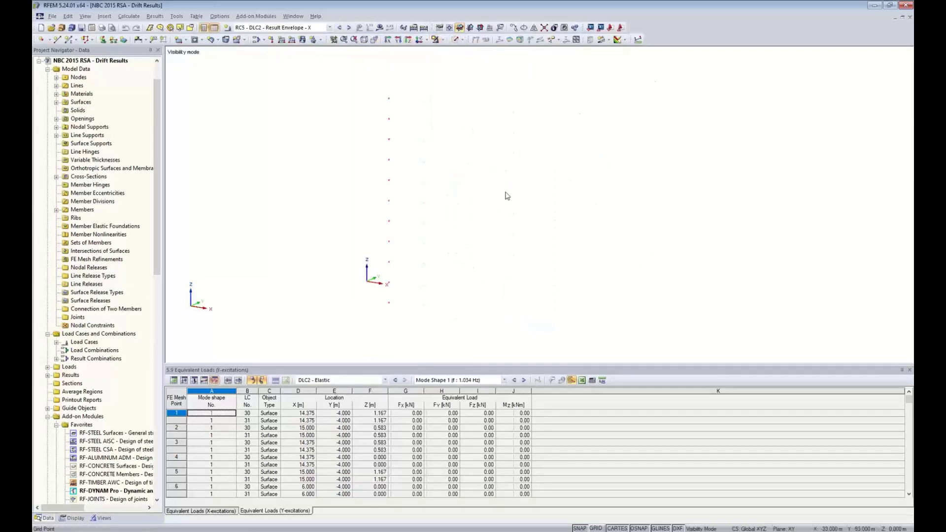
pyautogui.click(512, 237)
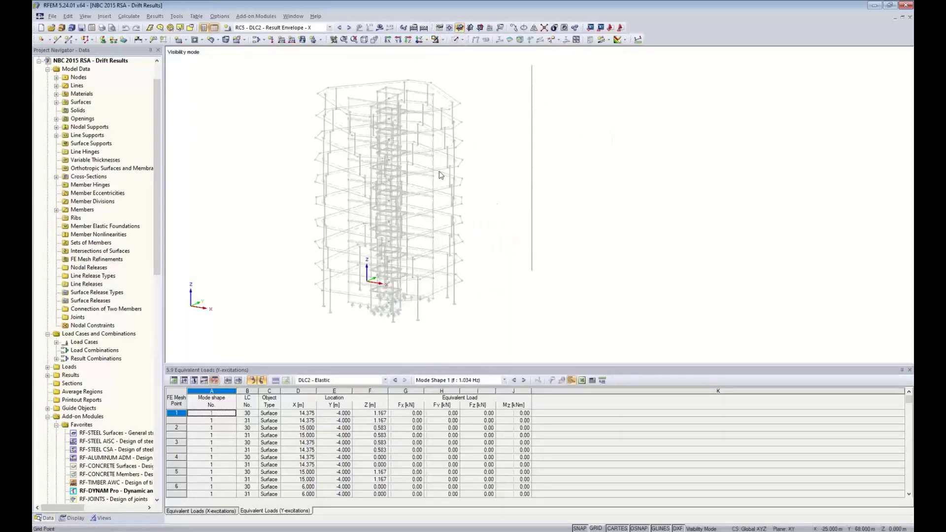
pyautogui.keyDown('ctrl'); pyautogui.moveTo(485, 188); pyautogui.dragTo(449, 170, button='middle'); pyautogui.keyUp('ctrl')
pyautogui.moveTo(382, 89); pyautogui.dragTo(415, 319)
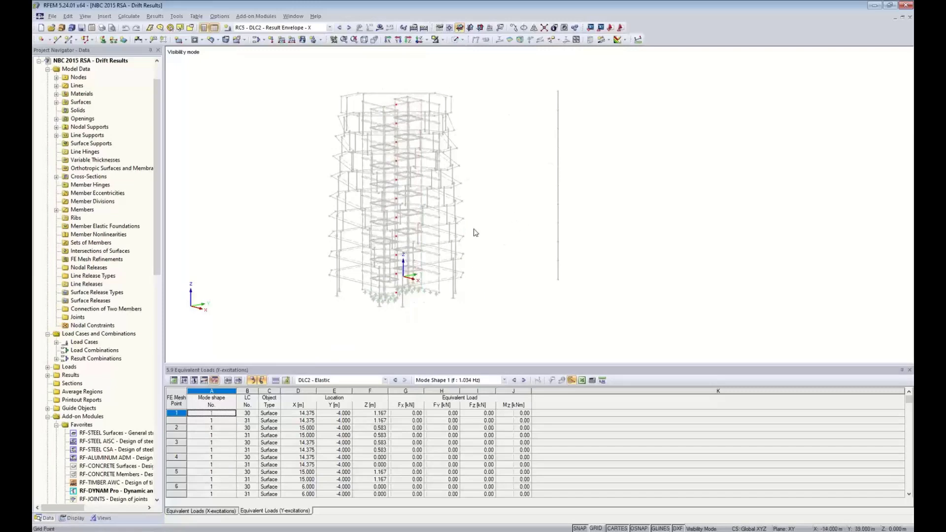
pyautogui.keyDown('ctrl'); pyautogui.moveTo(468, 217); pyautogui.dragTo(441, 225, button='middle'); pyautogui.keyUp('ctrl')
pyautogui.rightClick(500, 133)
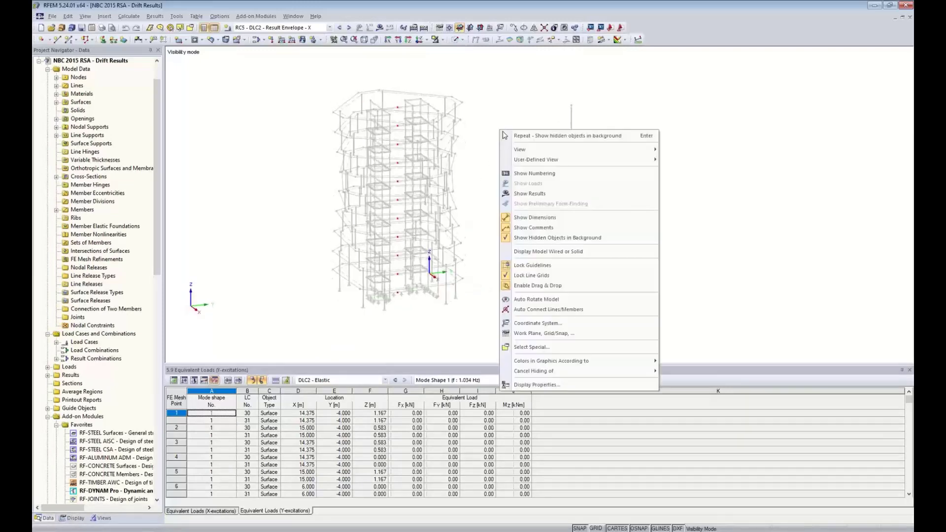
pyautogui.click(519, 242)
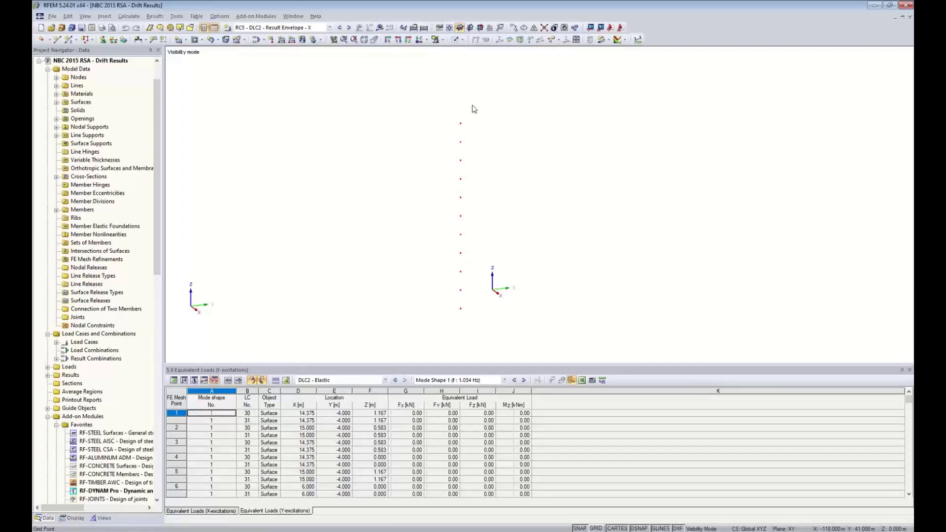
# Step: Display the RC5 global deformation u-X at the isolated centre nodes and check the display setting for nodal displacements
pyautogui.click(378, 27)
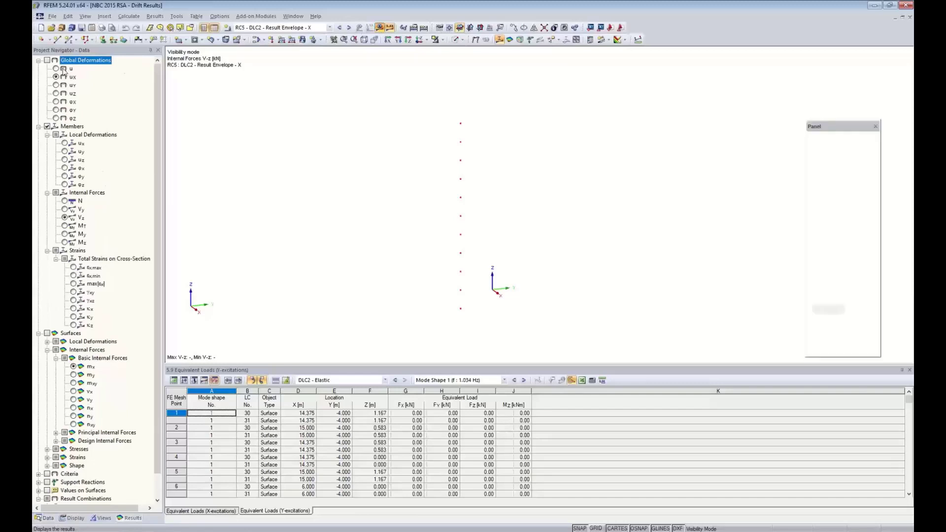
pyautogui.click(47, 60)
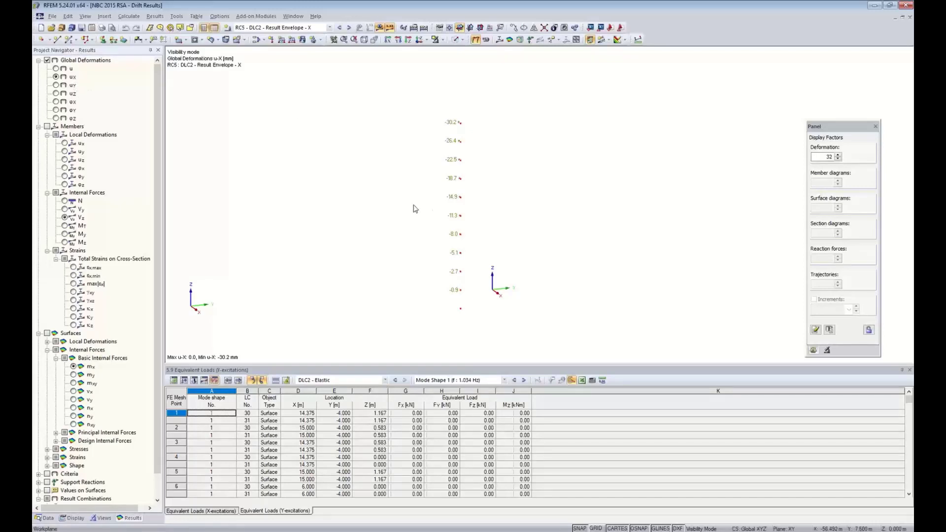
pyautogui.keyDown('ctrl'); pyautogui.moveTo(433, 209); pyautogui.dragTo(507, 143, button='middle'); pyautogui.keyUp('ctrl')
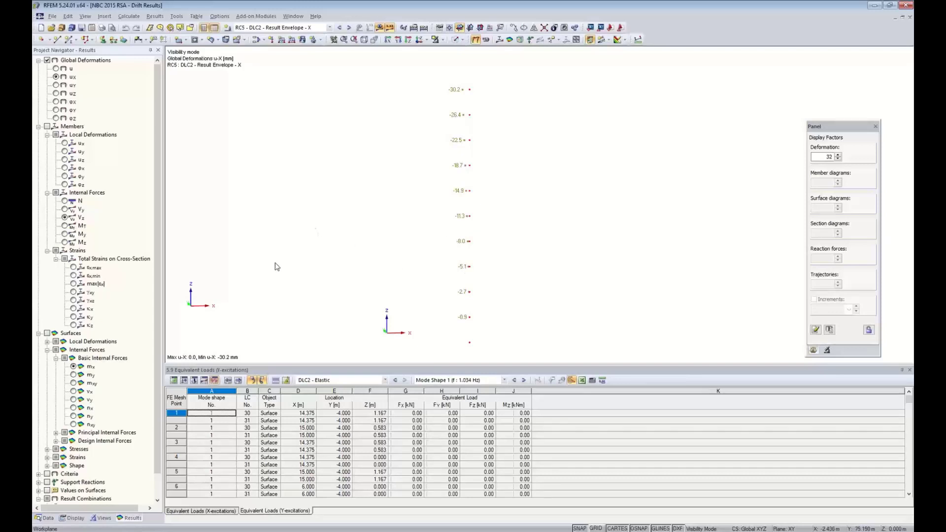
pyautogui.click(77, 518)
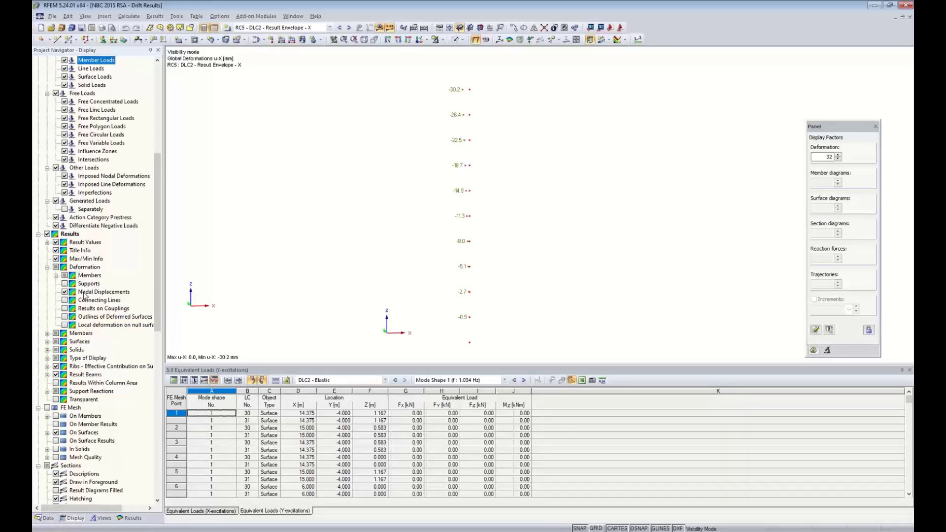
pyautogui.click(131, 518)
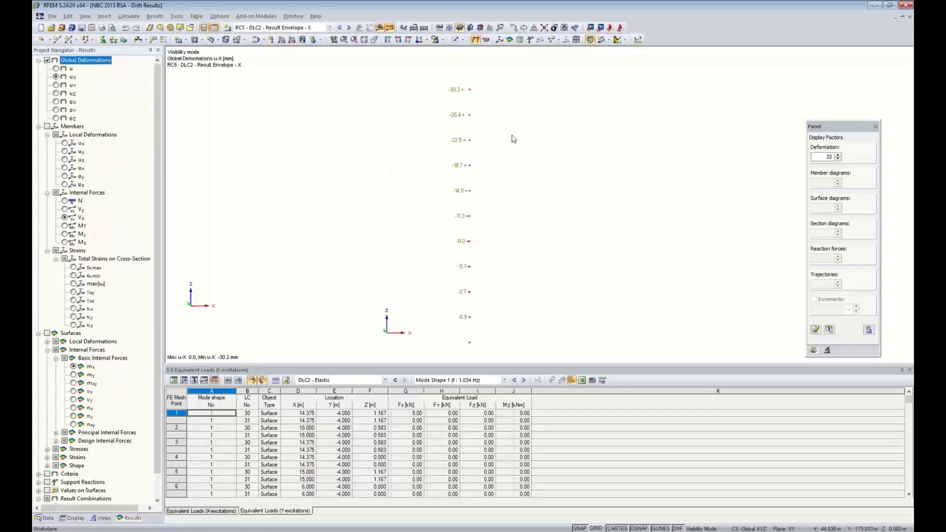
# Step: Examine the u-X displacements of the centre nodes storey by storey, comparing adjacent floors from roof to base
pyautogui.moveTo(493, 123); pyautogui.dragTo(488, 136, button='middle')
pyautogui.scroll(3, 475, 125)
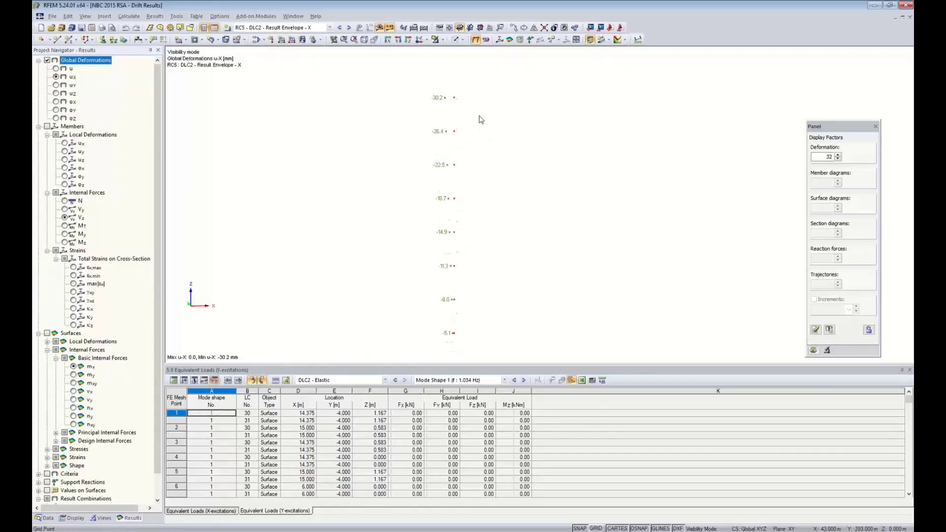
pyautogui.scroll(-2, 477, 123)
pyautogui.moveTo(496, 229); pyautogui.dragTo(489, 154, button='middle')
pyautogui.scroll(3, 449, 306)
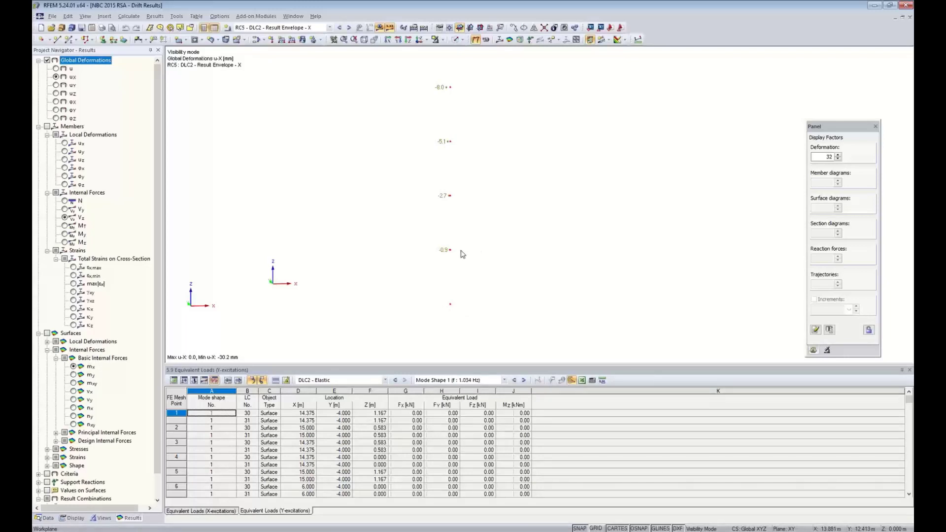
pyautogui.keyDown('ctrl'); pyautogui.moveTo(454, 223); pyautogui.dragTo(466, 207, button='middle'); pyautogui.keyUp('ctrl')
pyautogui.moveTo(478, 188); pyautogui.dragTo(475, 220, button='middle')
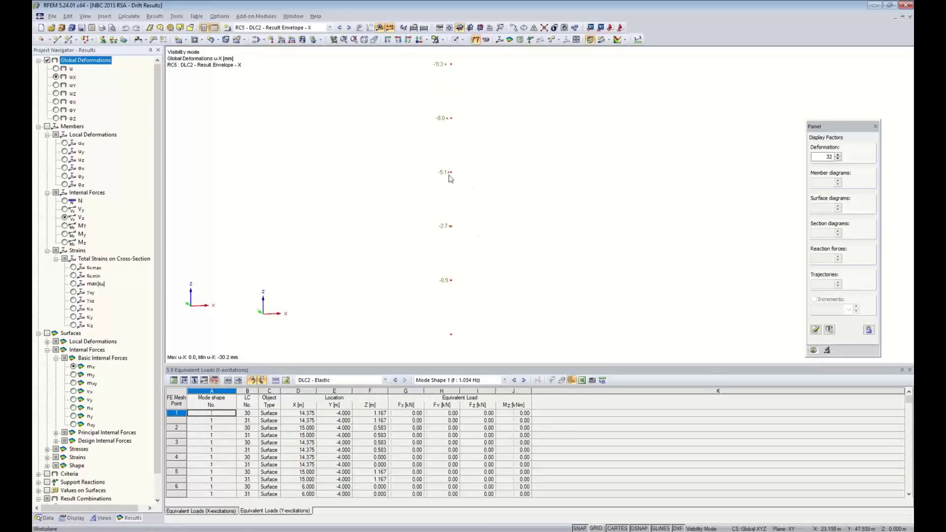
pyautogui.scroll(-4, 458, 215)
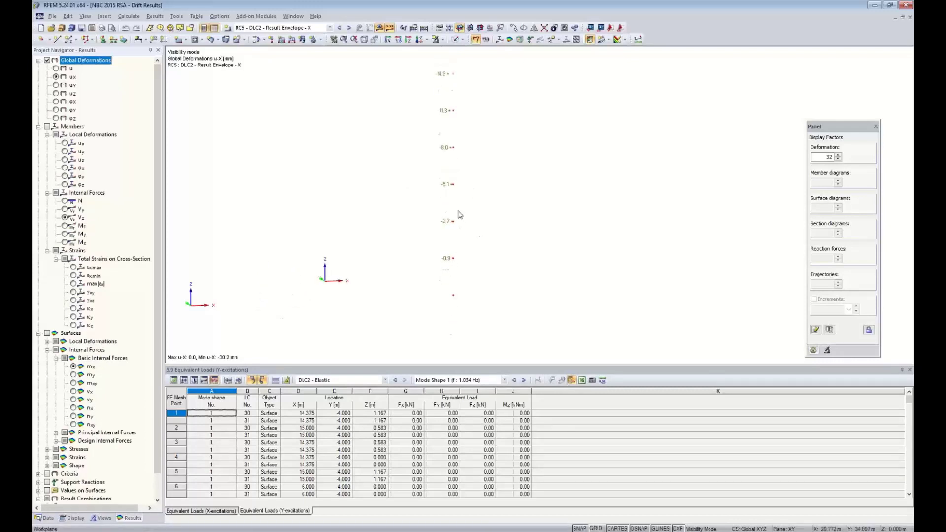
pyautogui.scroll(5, 458, 216)
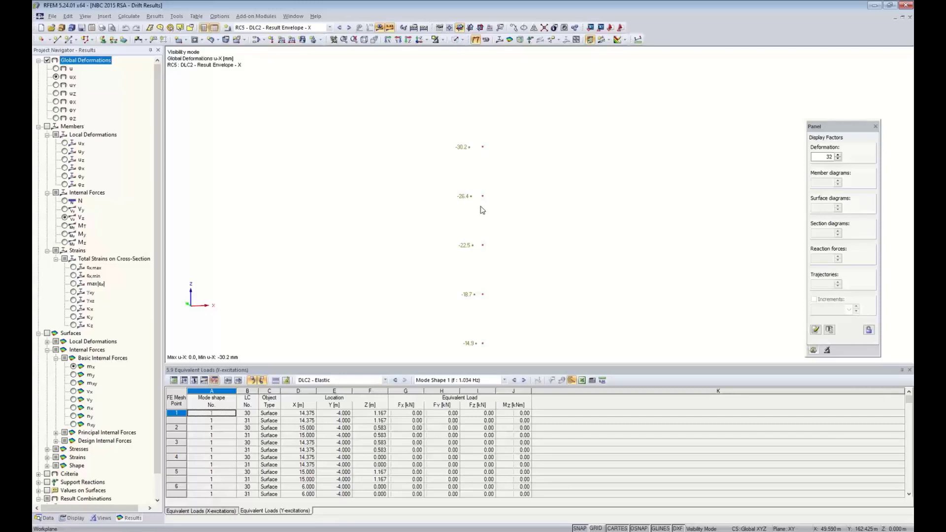
pyautogui.scroll(-3, 508, 181)
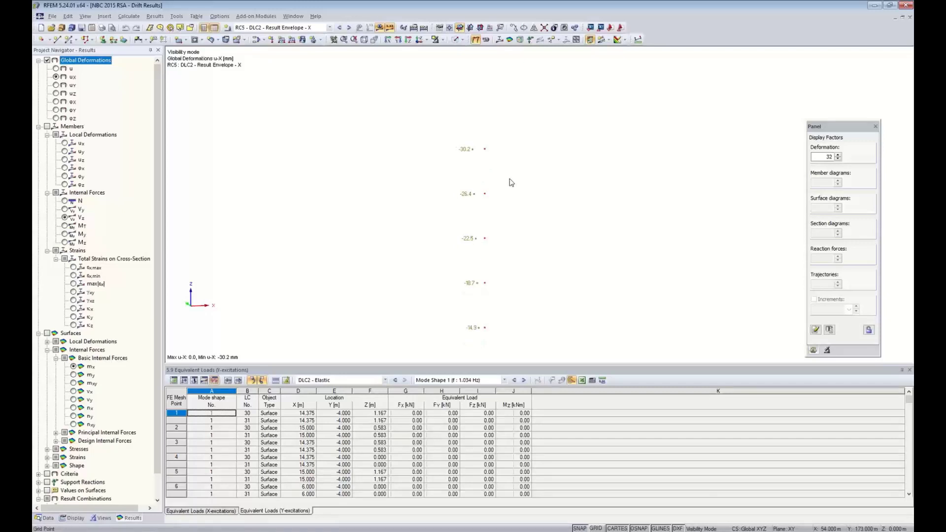
pyautogui.moveTo(544, 240); pyautogui.dragTo(508, 167, button='middle')
pyautogui.scroll(-1, 509, 167)
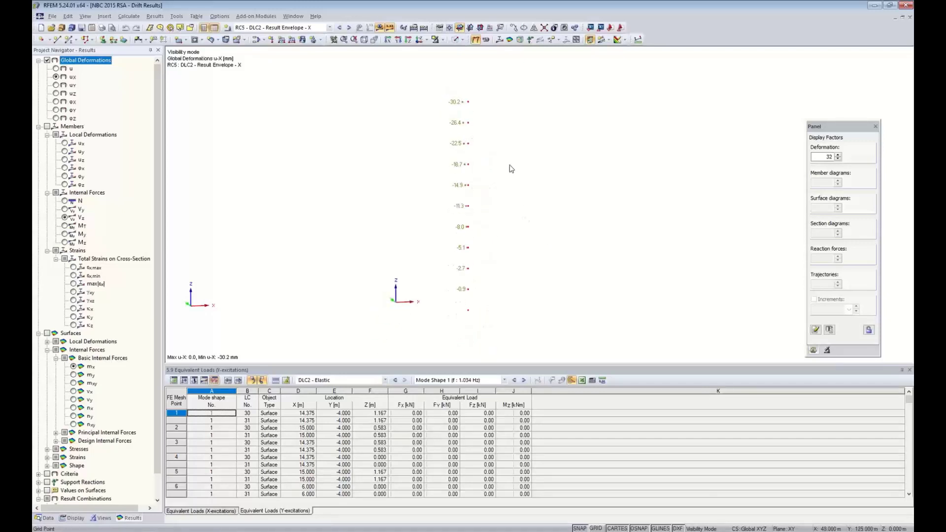
# Step: Select all centre nodes and list only their RC5 deformations in an enlarged nodal results table
pyautogui.moveTo(457, 84); pyautogui.dragTo(506, 343)
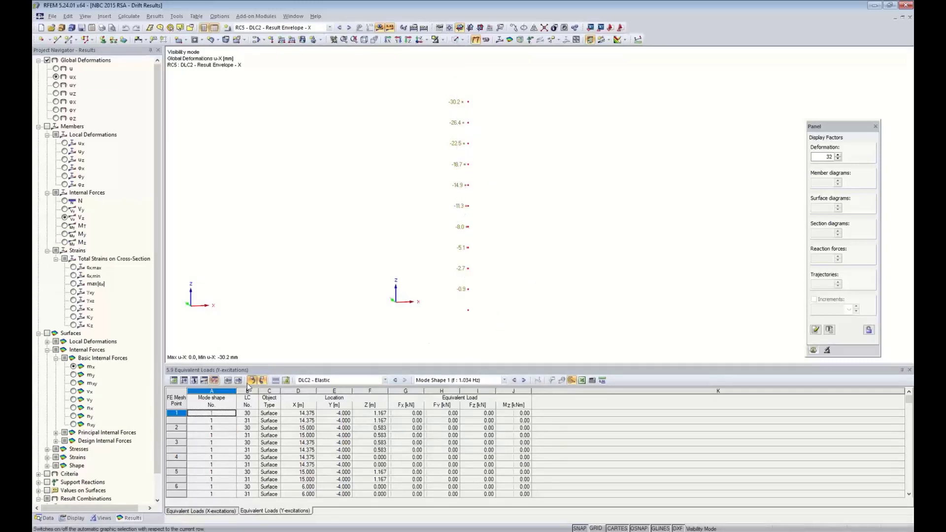
pyautogui.click(204, 380)
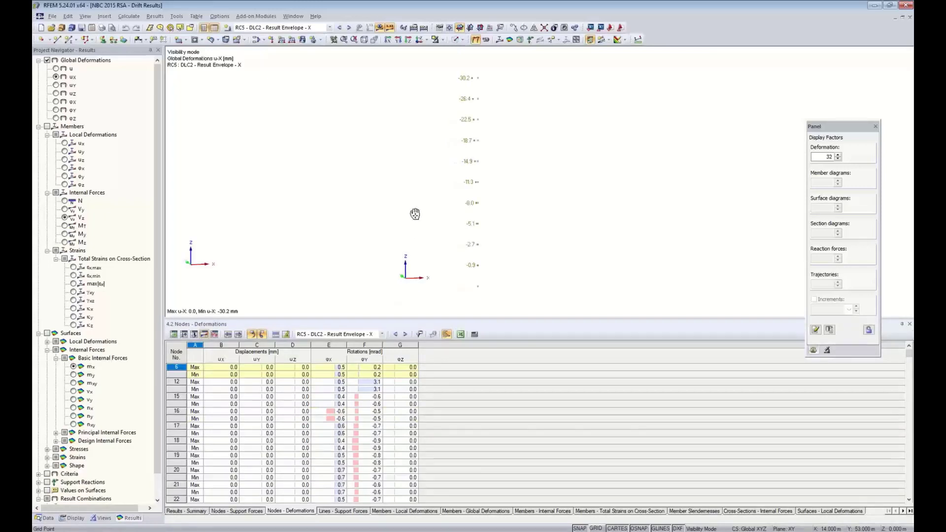
pyautogui.moveTo(445, 68); pyautogui.dragTo(520, 277)
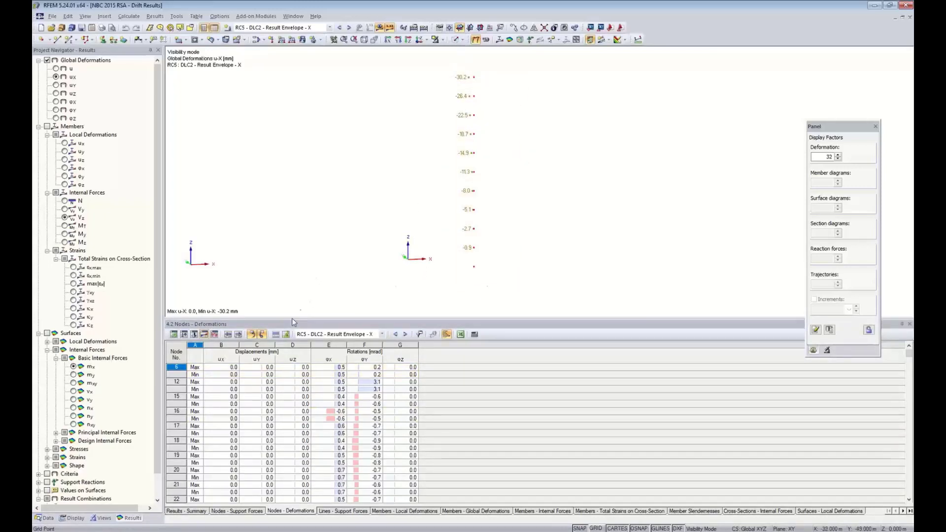
pyautogui.click(285, 335)
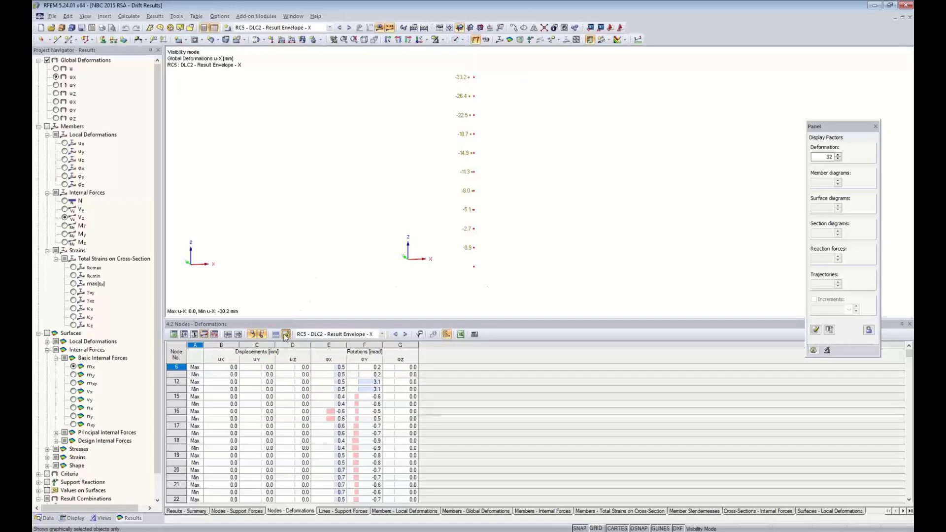
pyautogui.moveTo(289, 322); pyautogui.dragTo(290, 249)
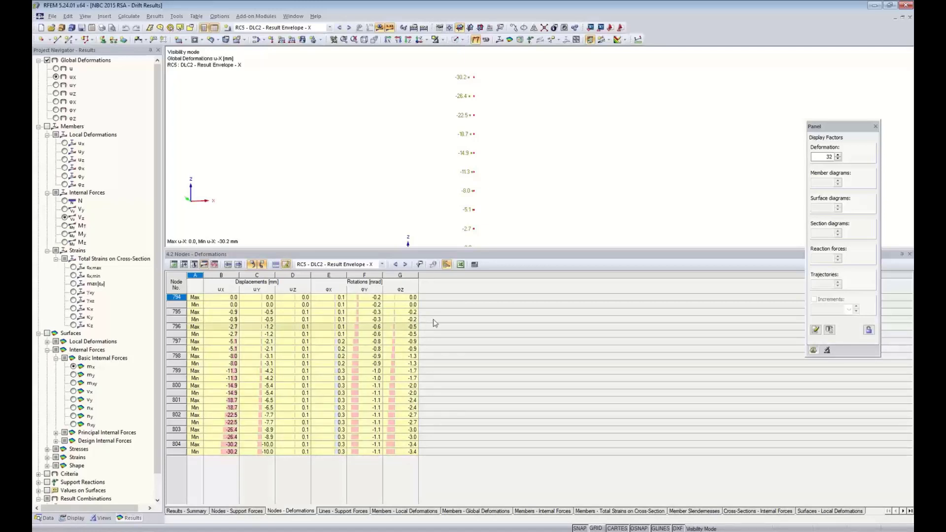
# Step: Review the Microsoft Excel export options for the nodal deformations table and close them without exporting
pyautogui.click(460, 265)
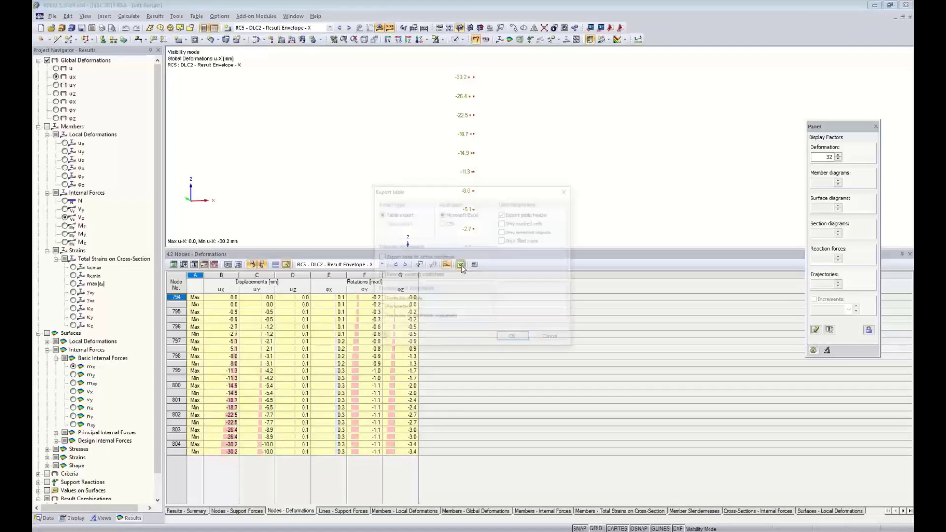
pyautogui.moveTo(483, 191); pyautogui.dragTo(641, 136)
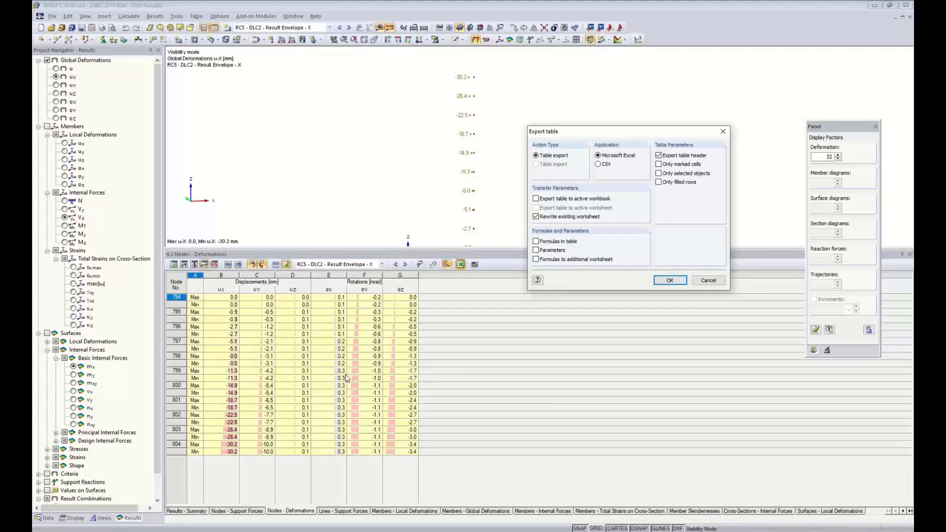
pyautogui.click(706, 281)
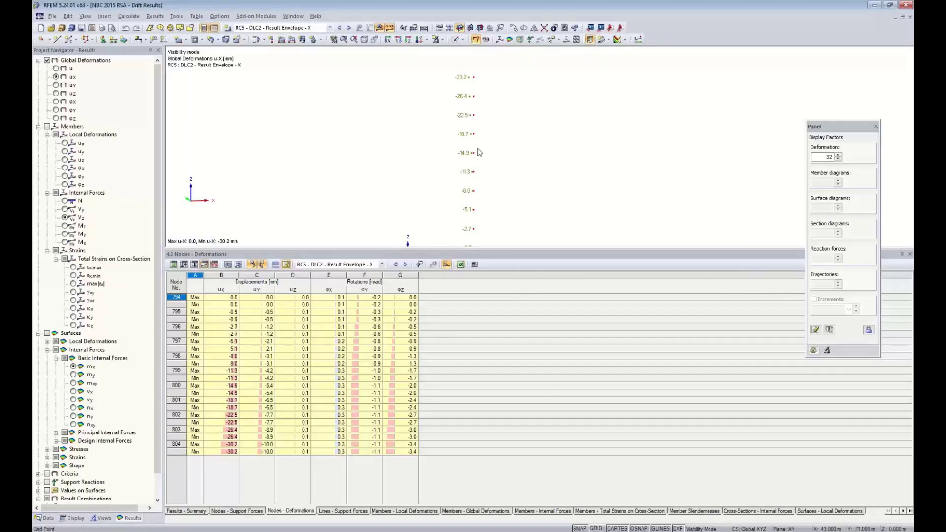
# Step: Switch to the PowerPoint slide show with the Dlubal Software Information slide
pyautogui.press('super+Tab')
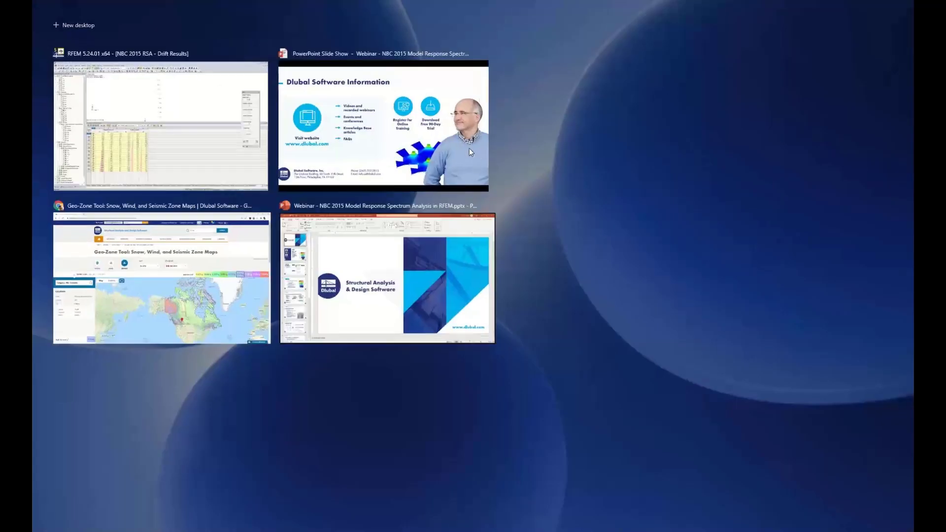
pyautogui.click(394, 137)
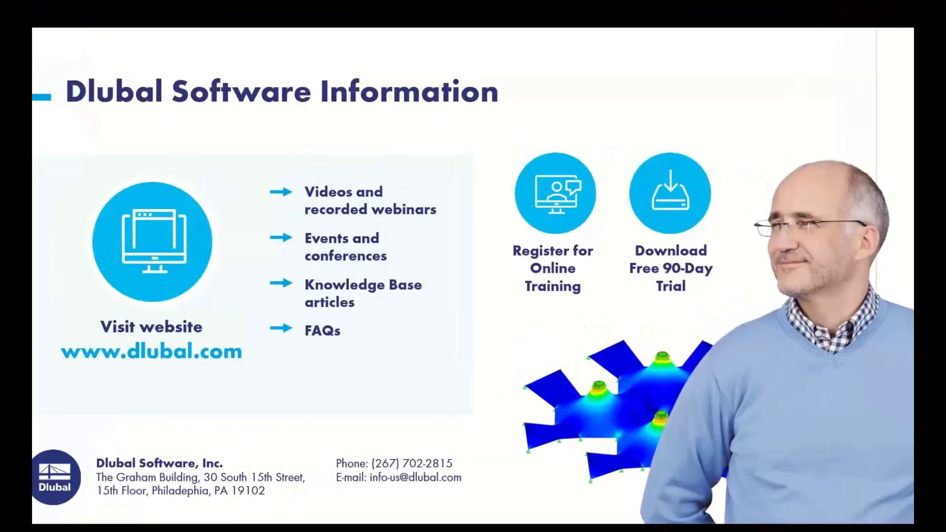